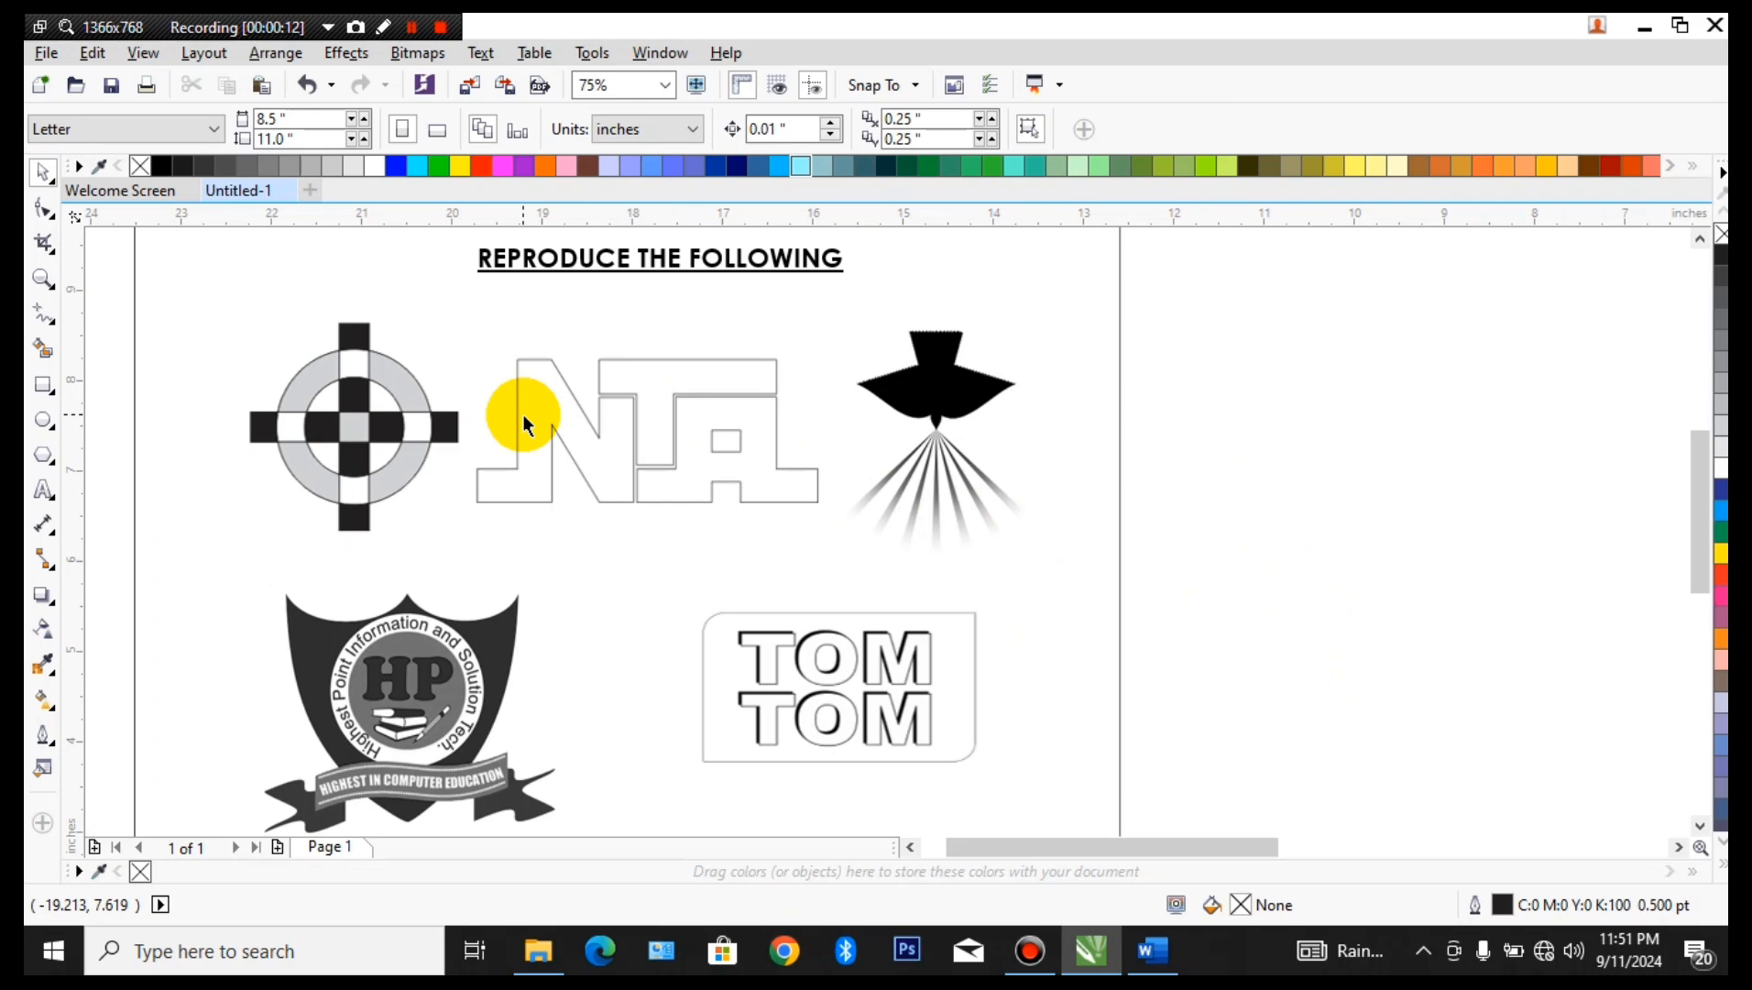
- Examine the logos on the practice sheet, looking closely at the cross-and-circle figure
scroll(498, 404, down, 4)
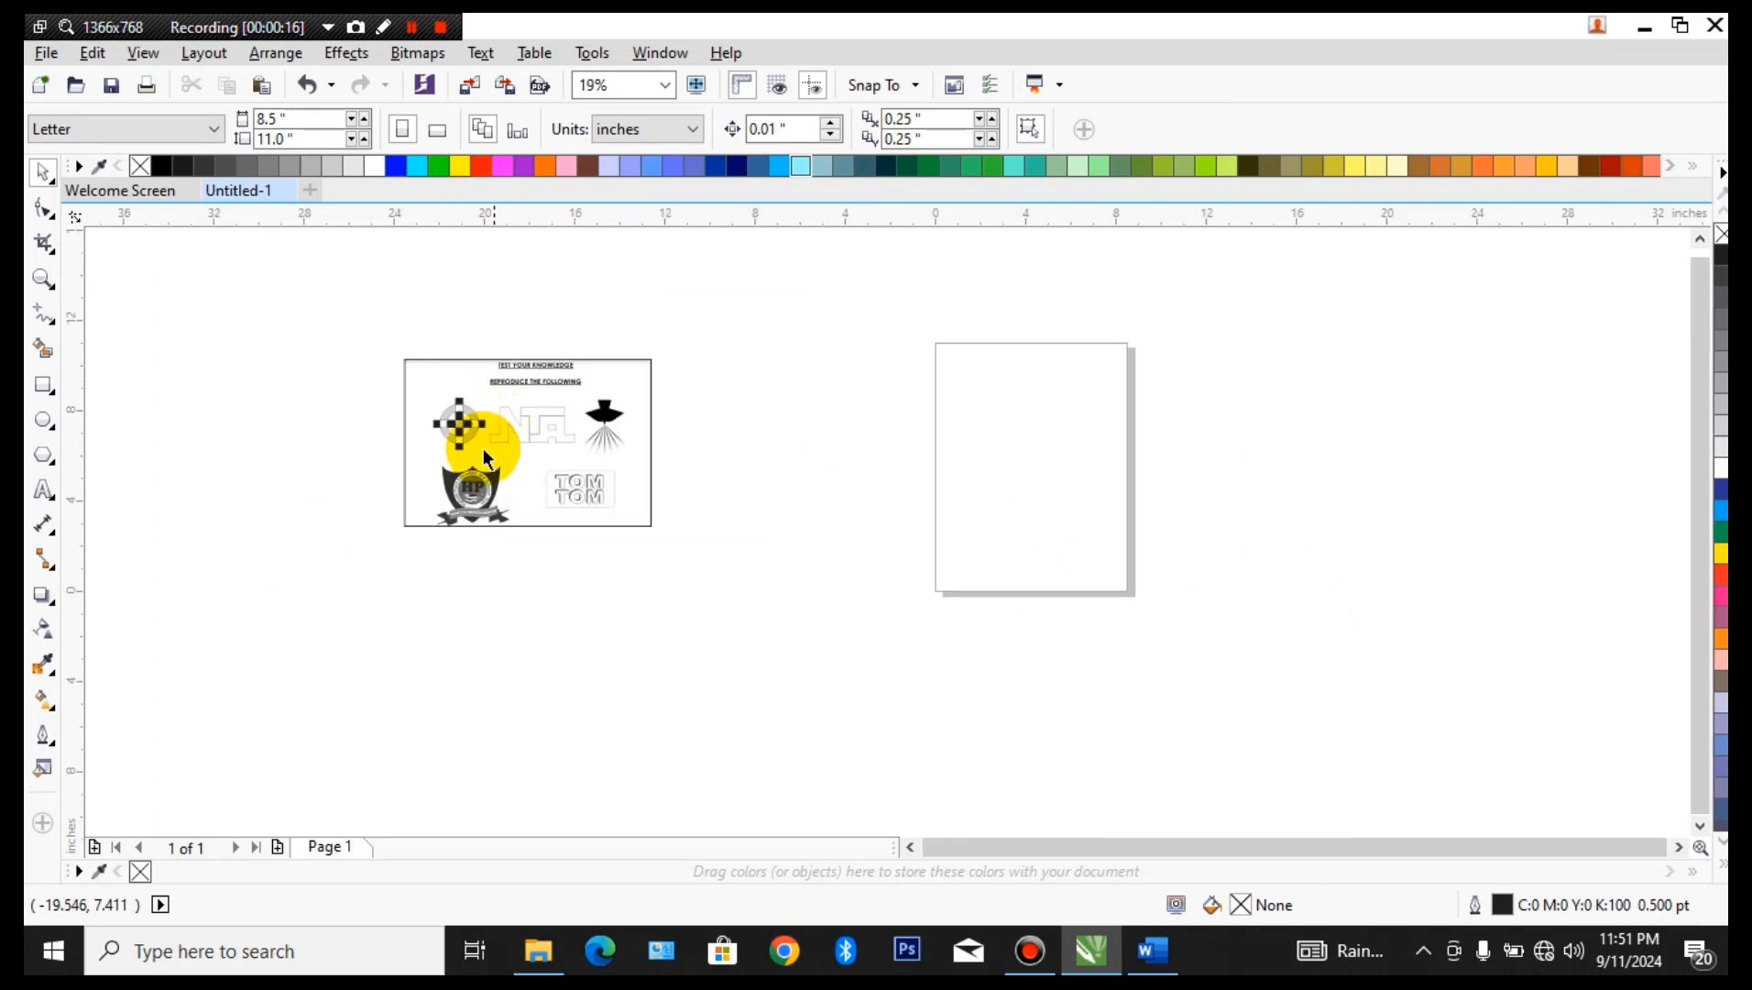
scroll(485, 440, up, 4)
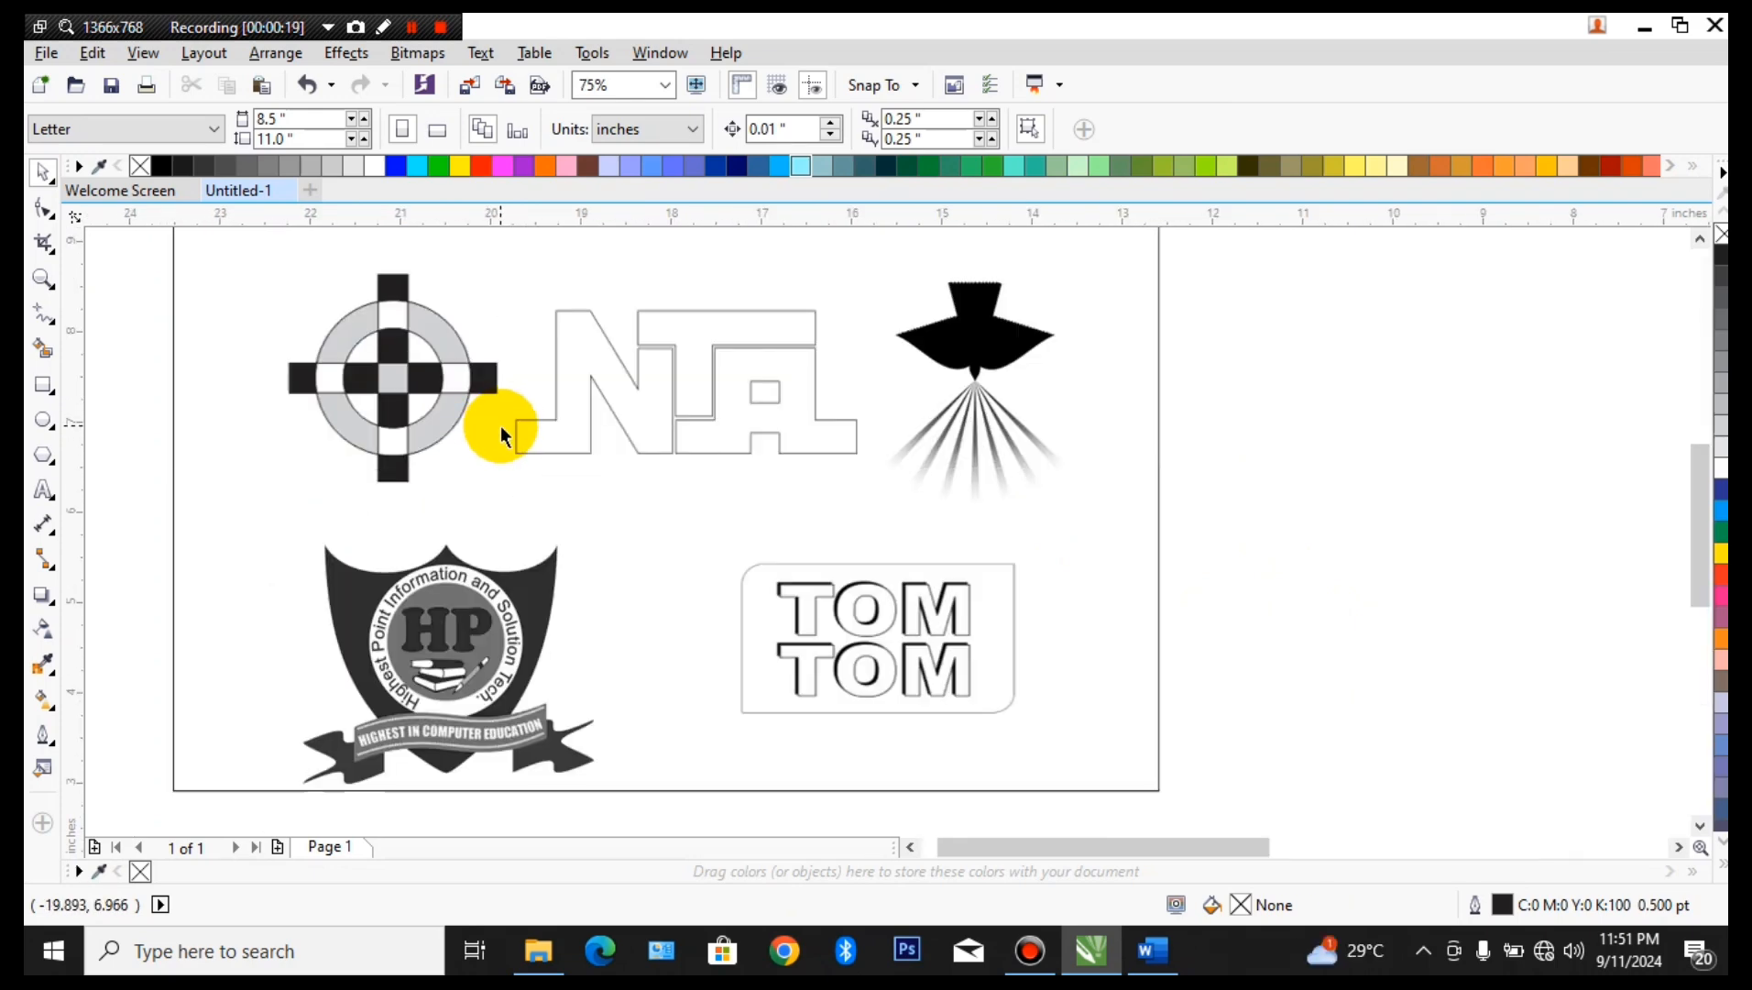
scroll(501, 438, up, 1)
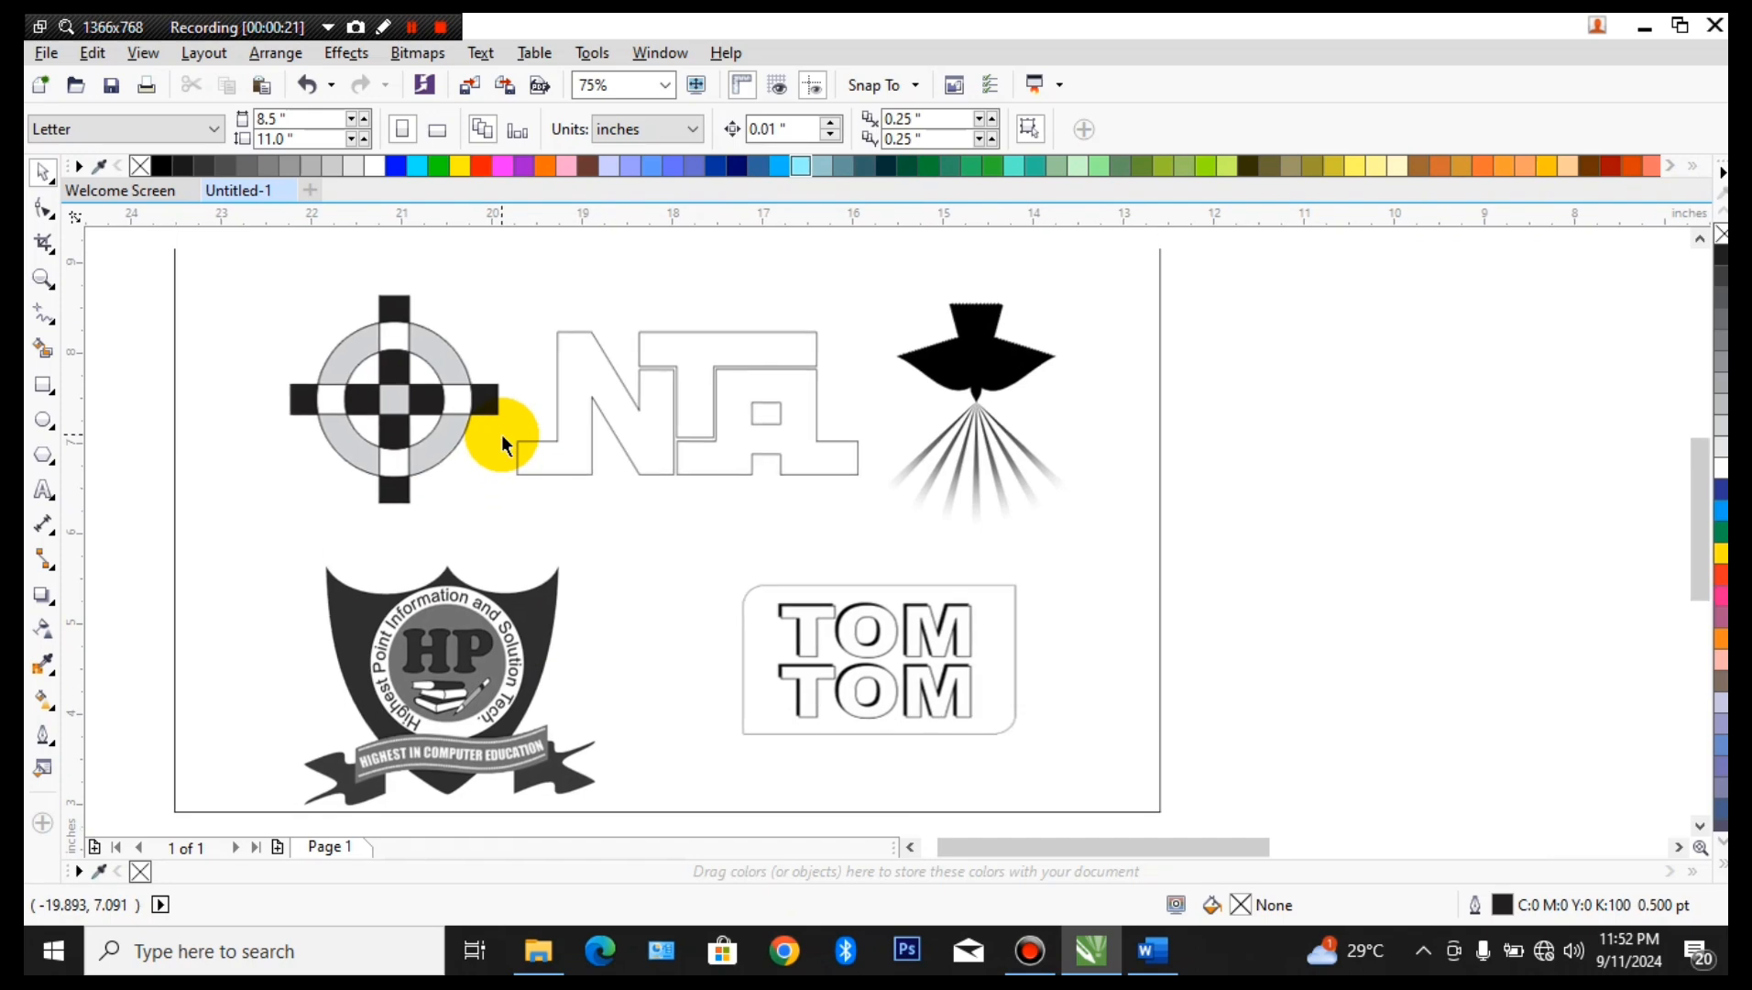
scroll(501, 436, up, 1)
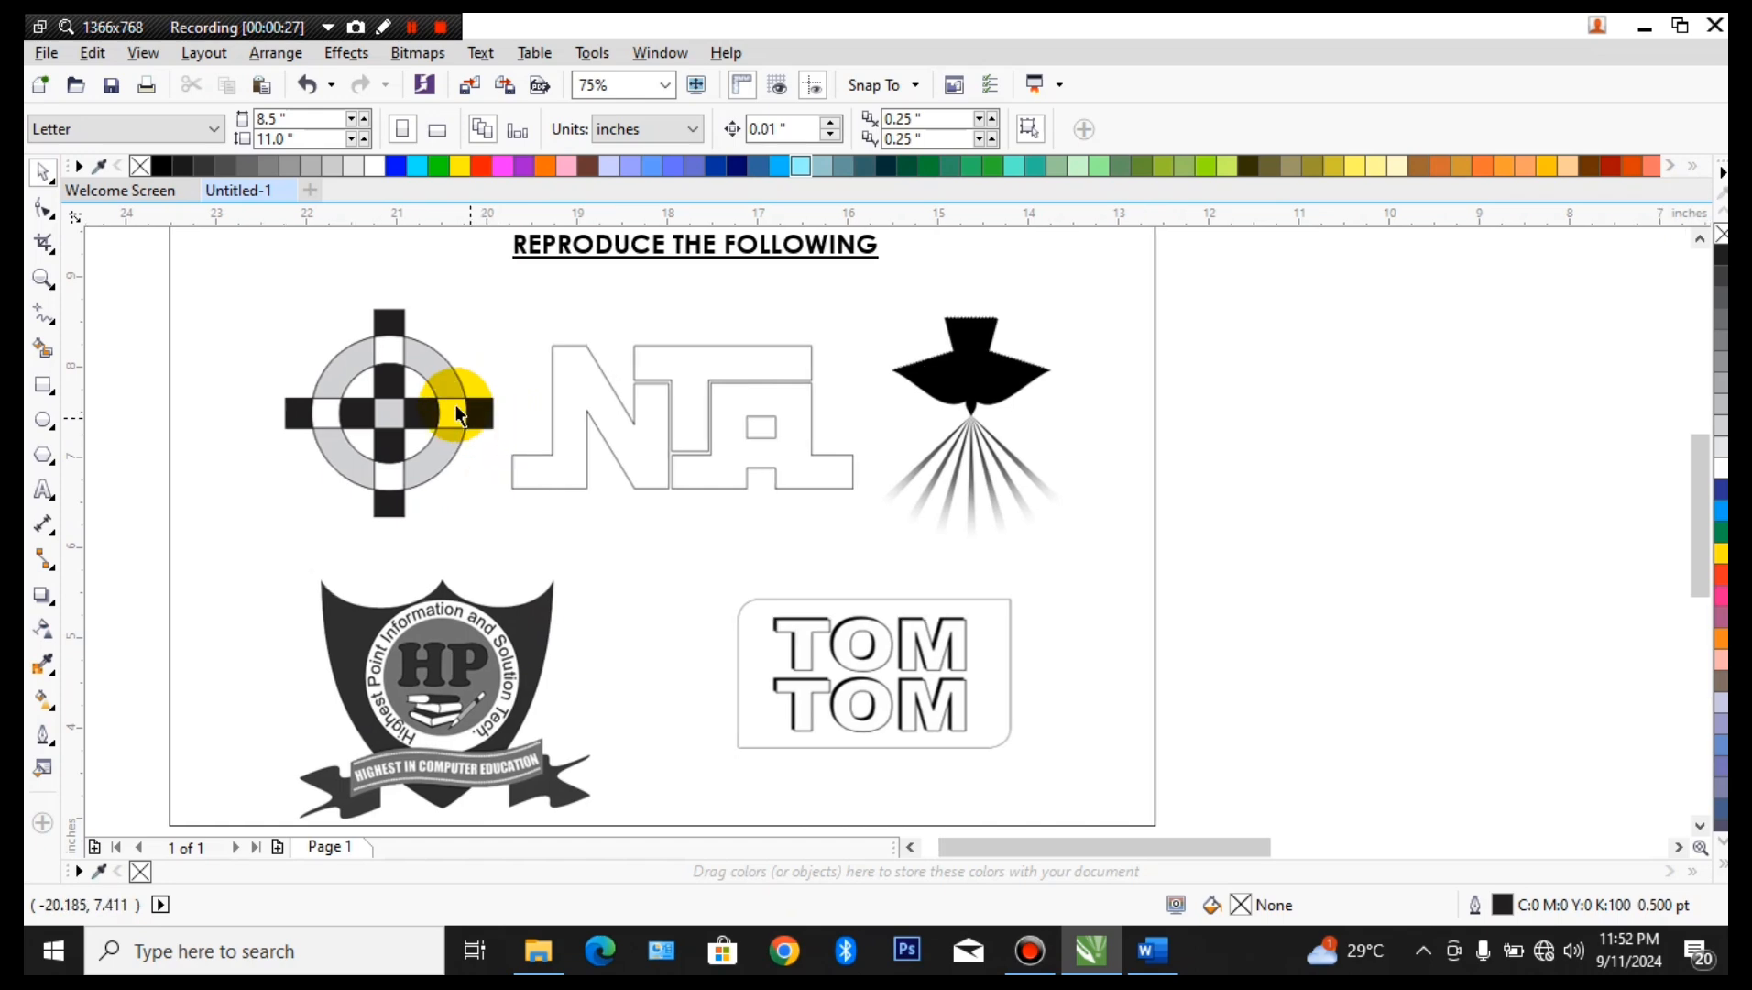
scroll(369, 346, up, 3)
scroll(418, 321, down, 2)
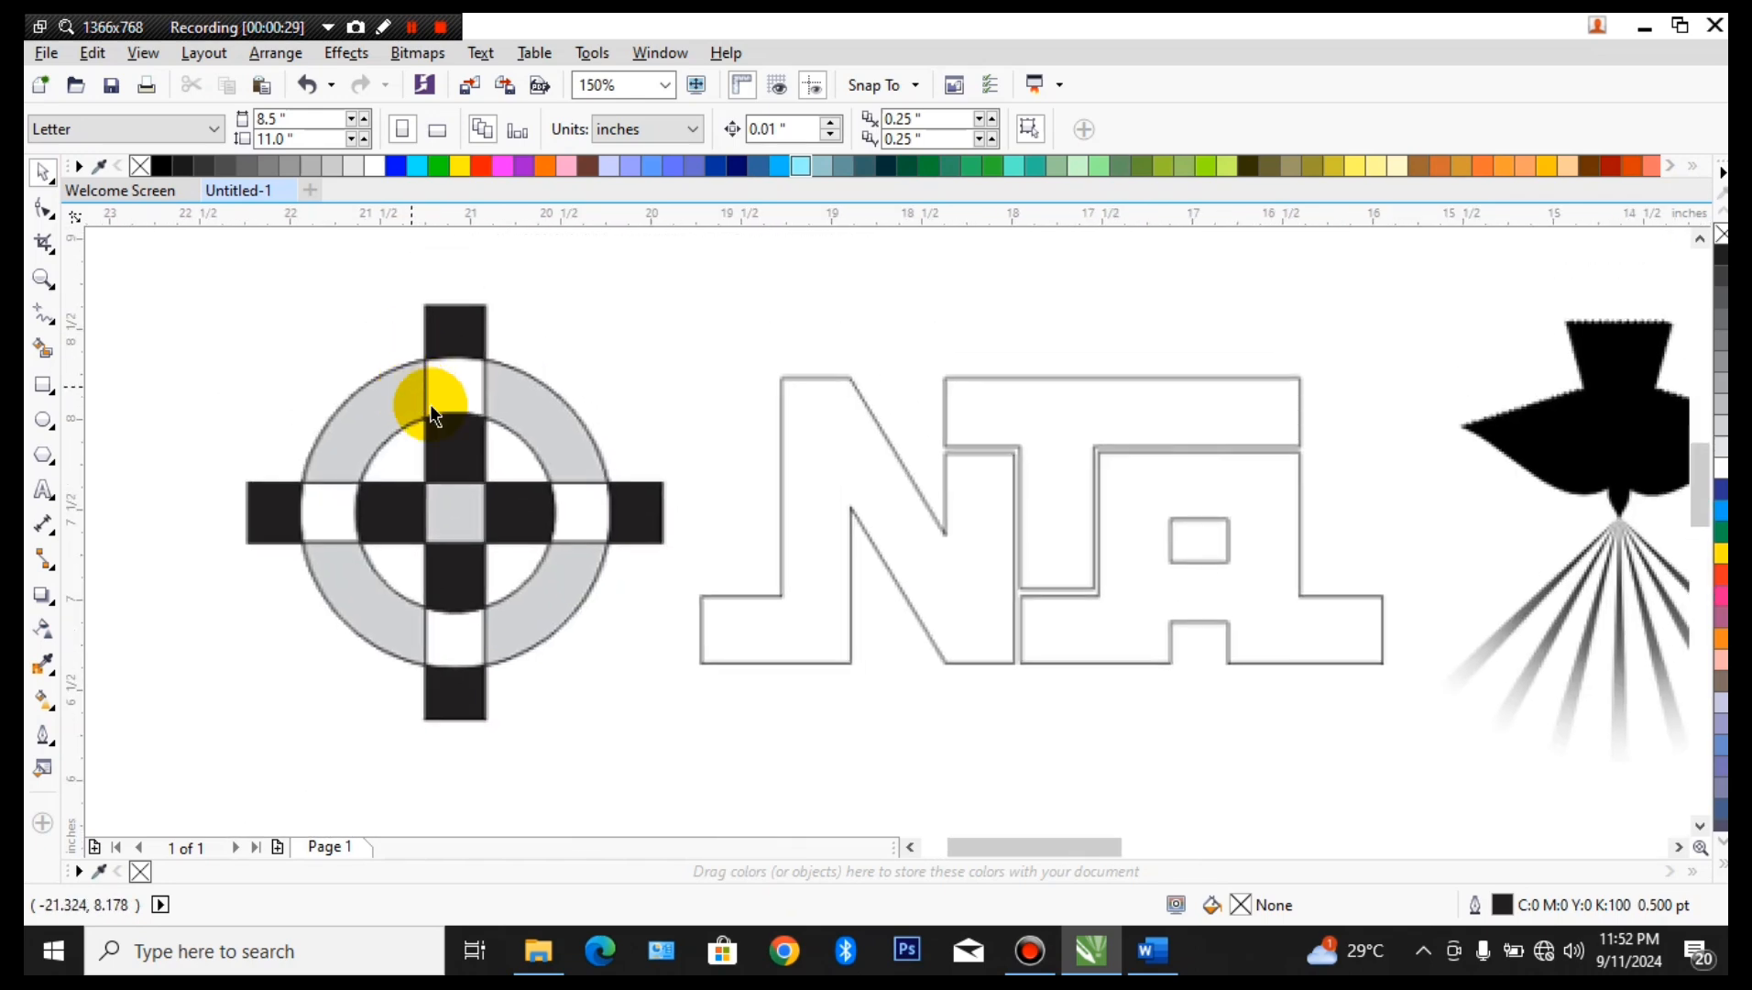
scroll(495, 344, down, 1)
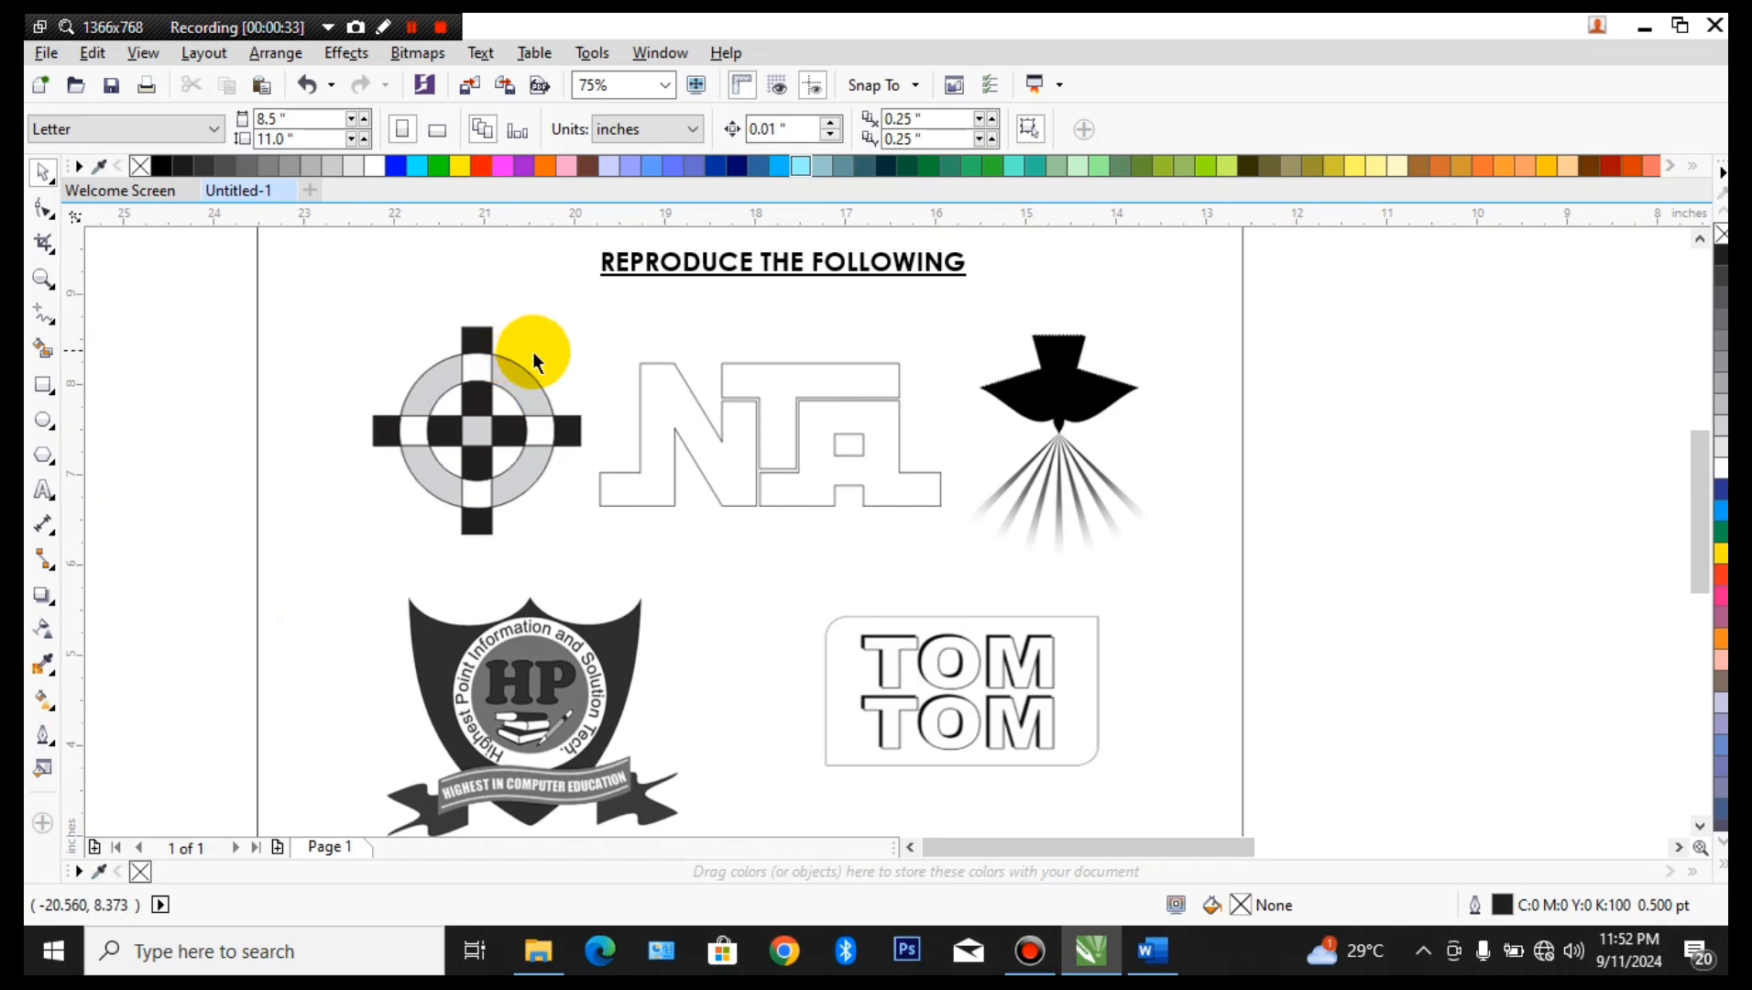
drag(533, 350, 71, 399)
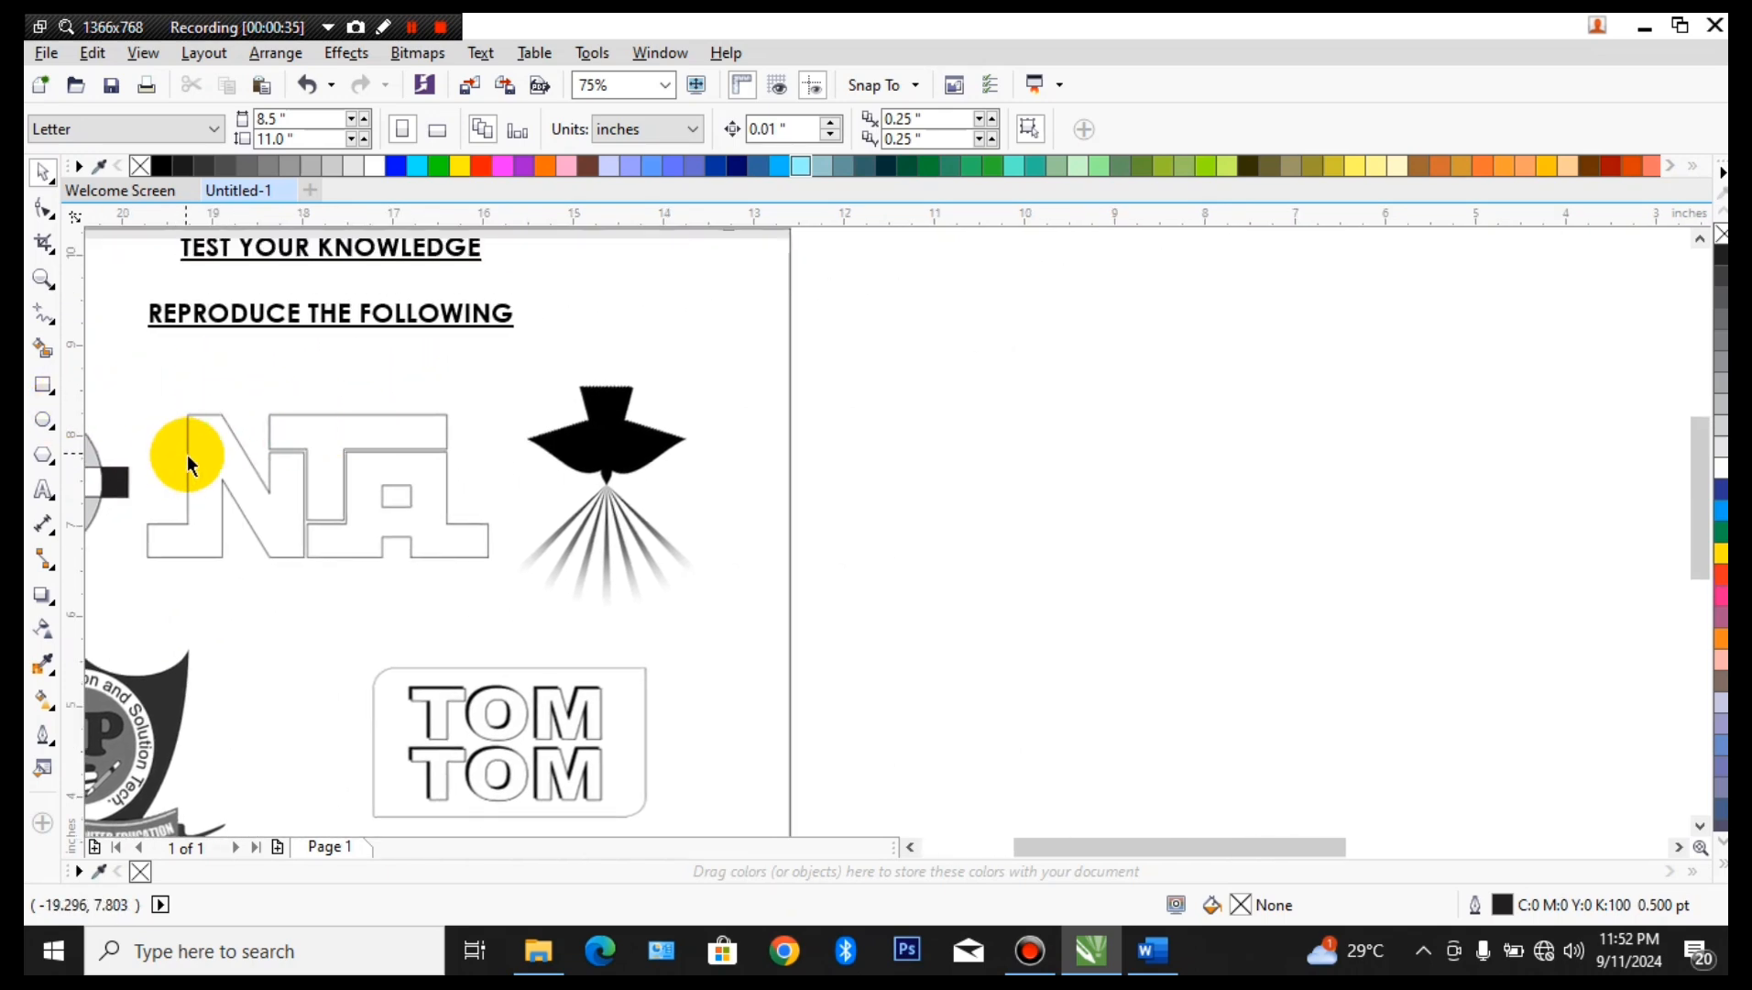
drag(187, 452, 396, 427)
- Delete the rectangular frame surrounding the practice sheet
click(48, 426)
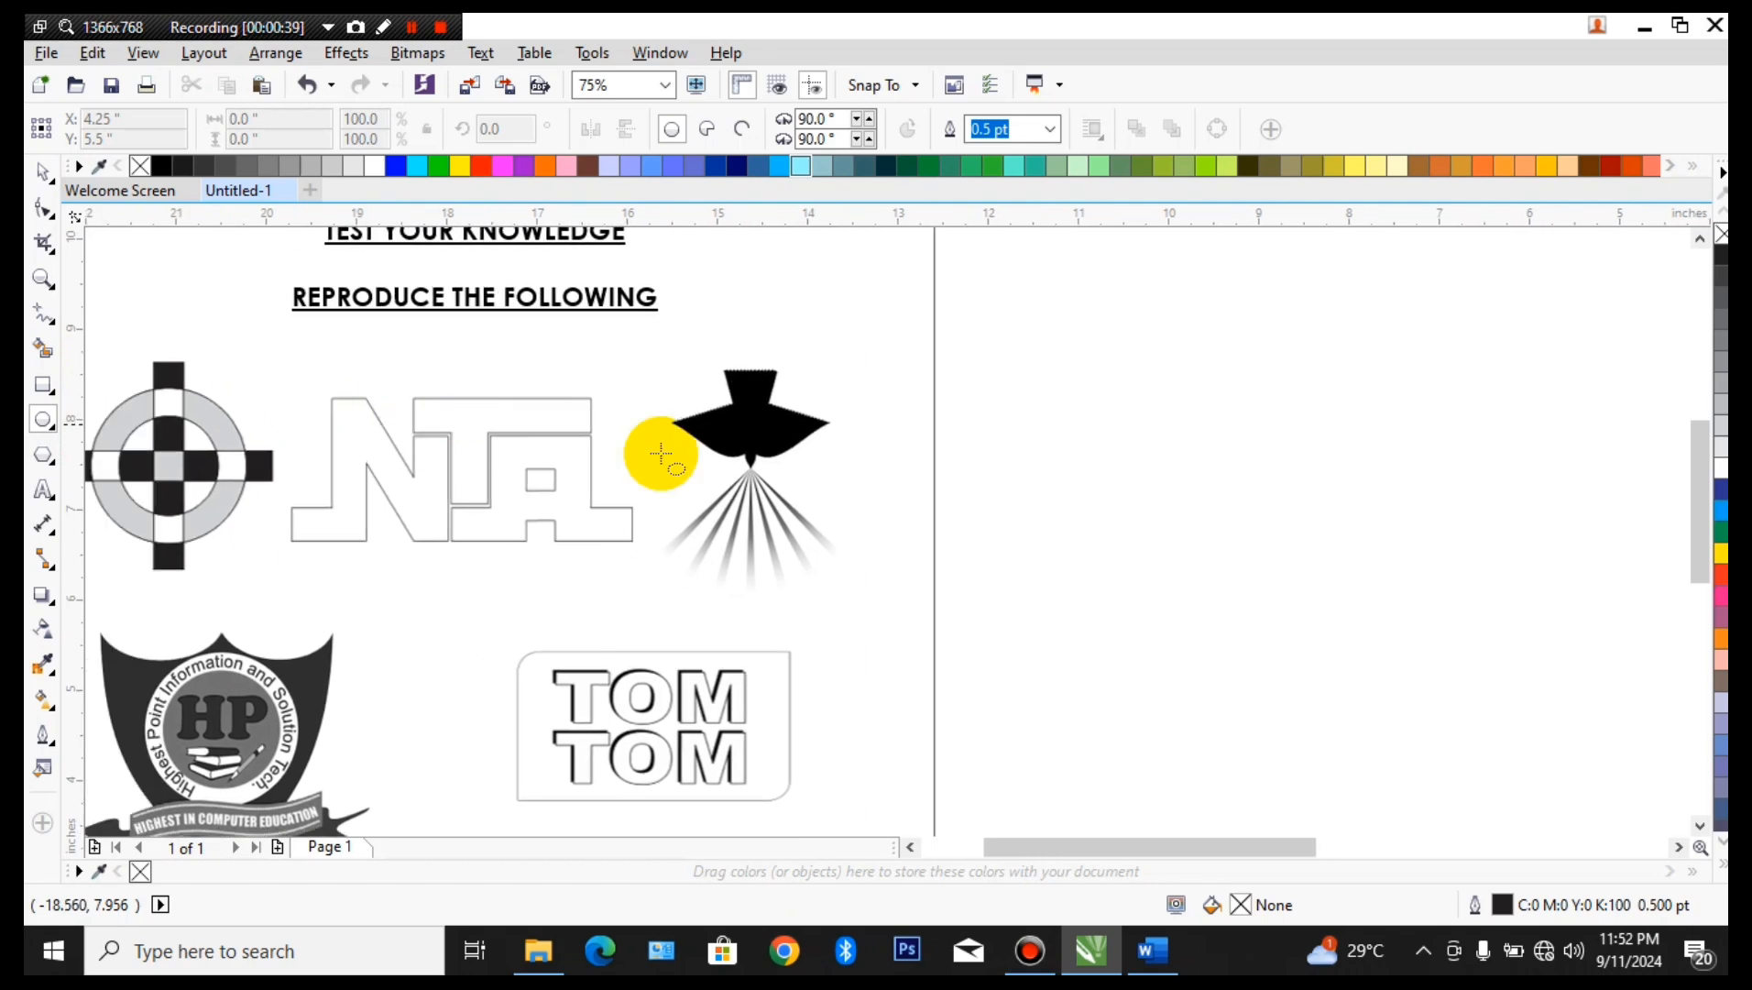
drag(713, 445, 816, 346)
key(space)
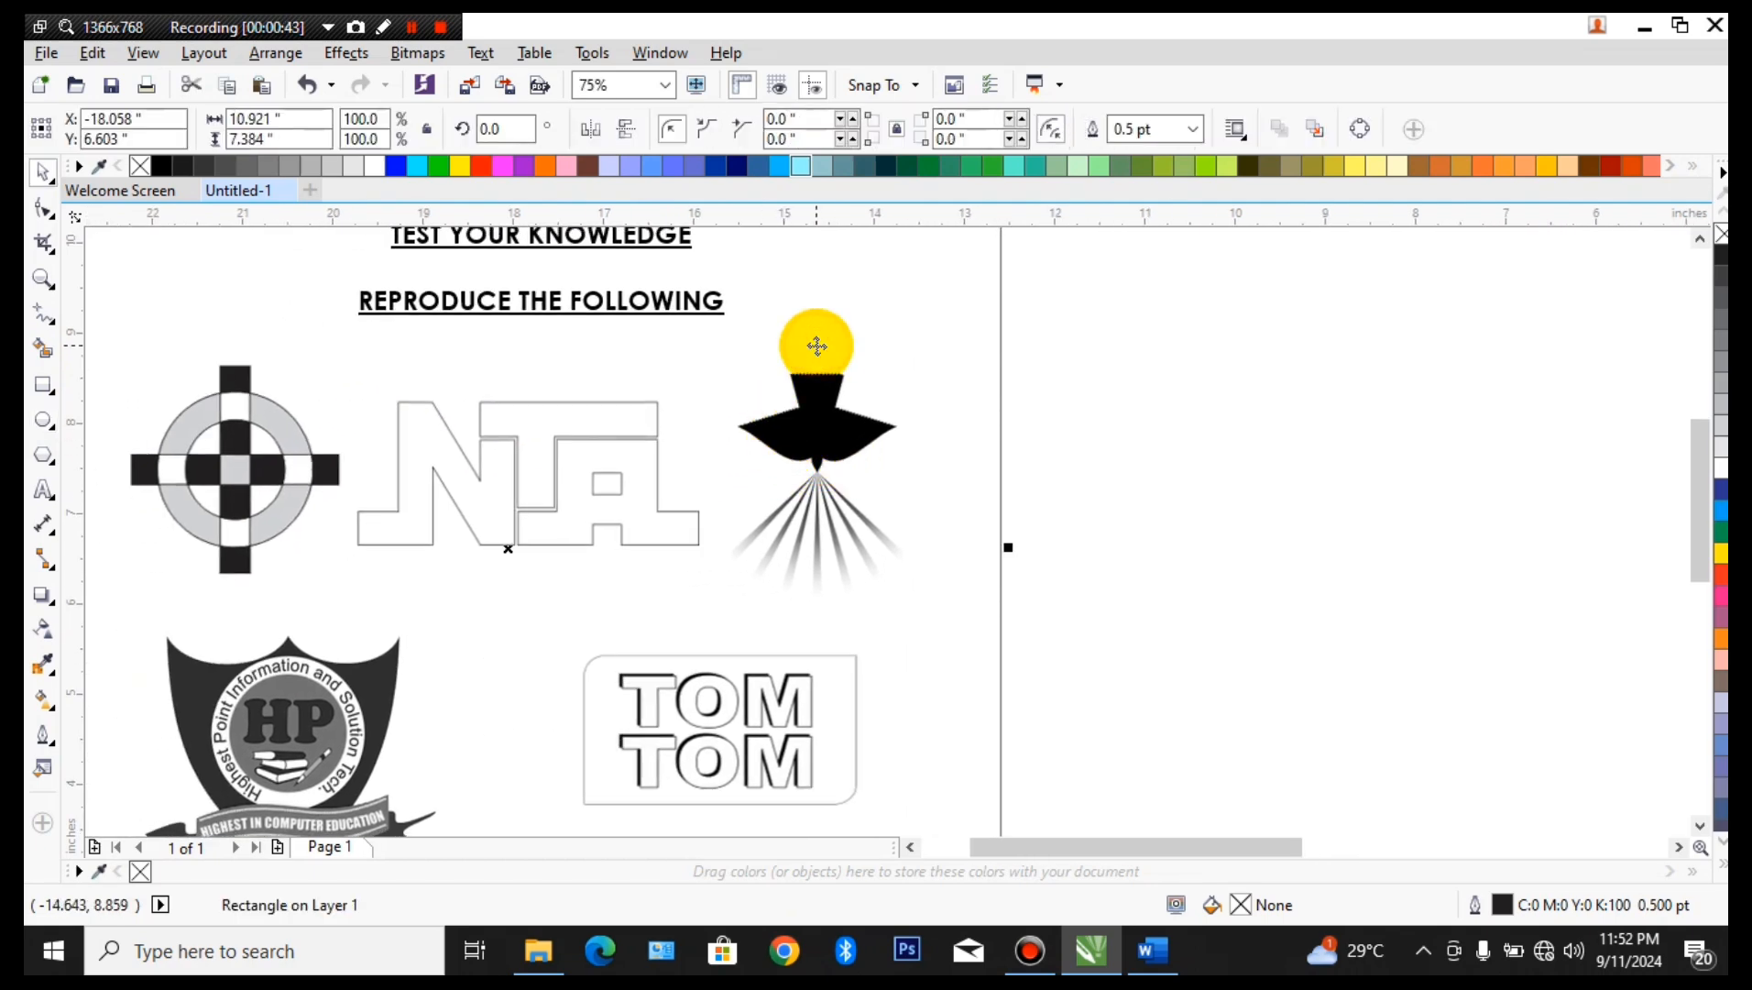
key(Delete)
- Draw a rectangle about 3.11 by 2.89 inches around the cross-and-circle logo on the sheet
scroll(842, 395, down, 1)
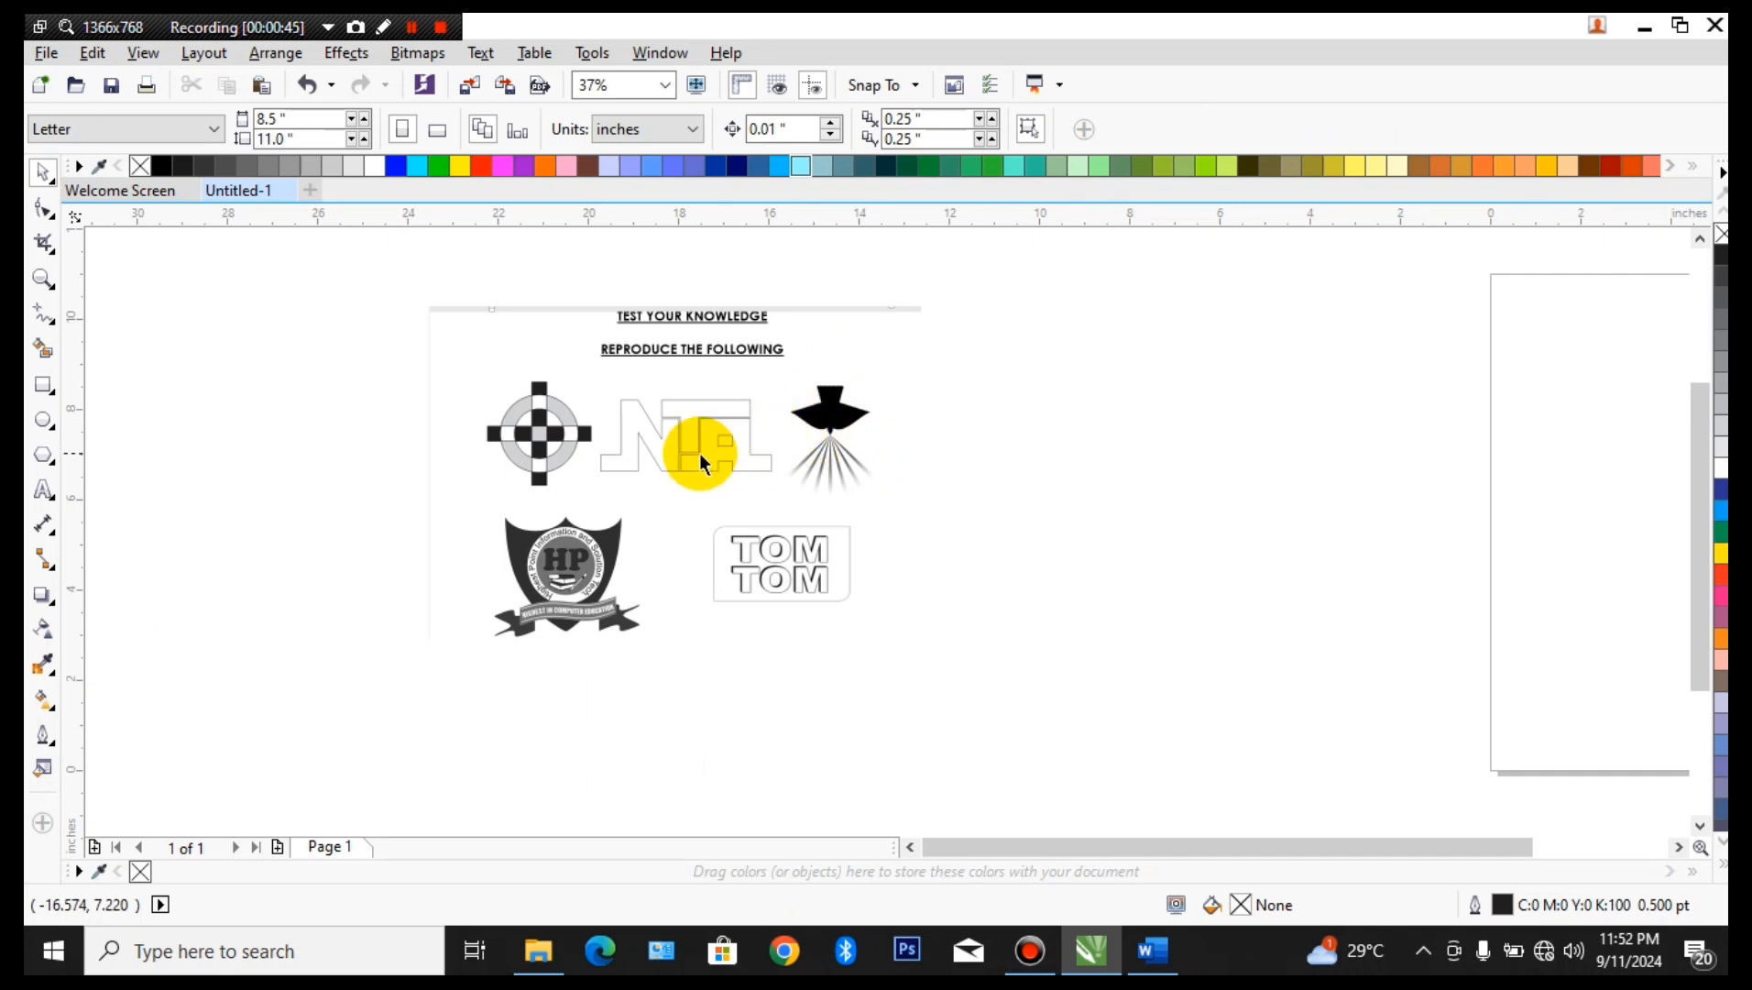
click(43, 384)
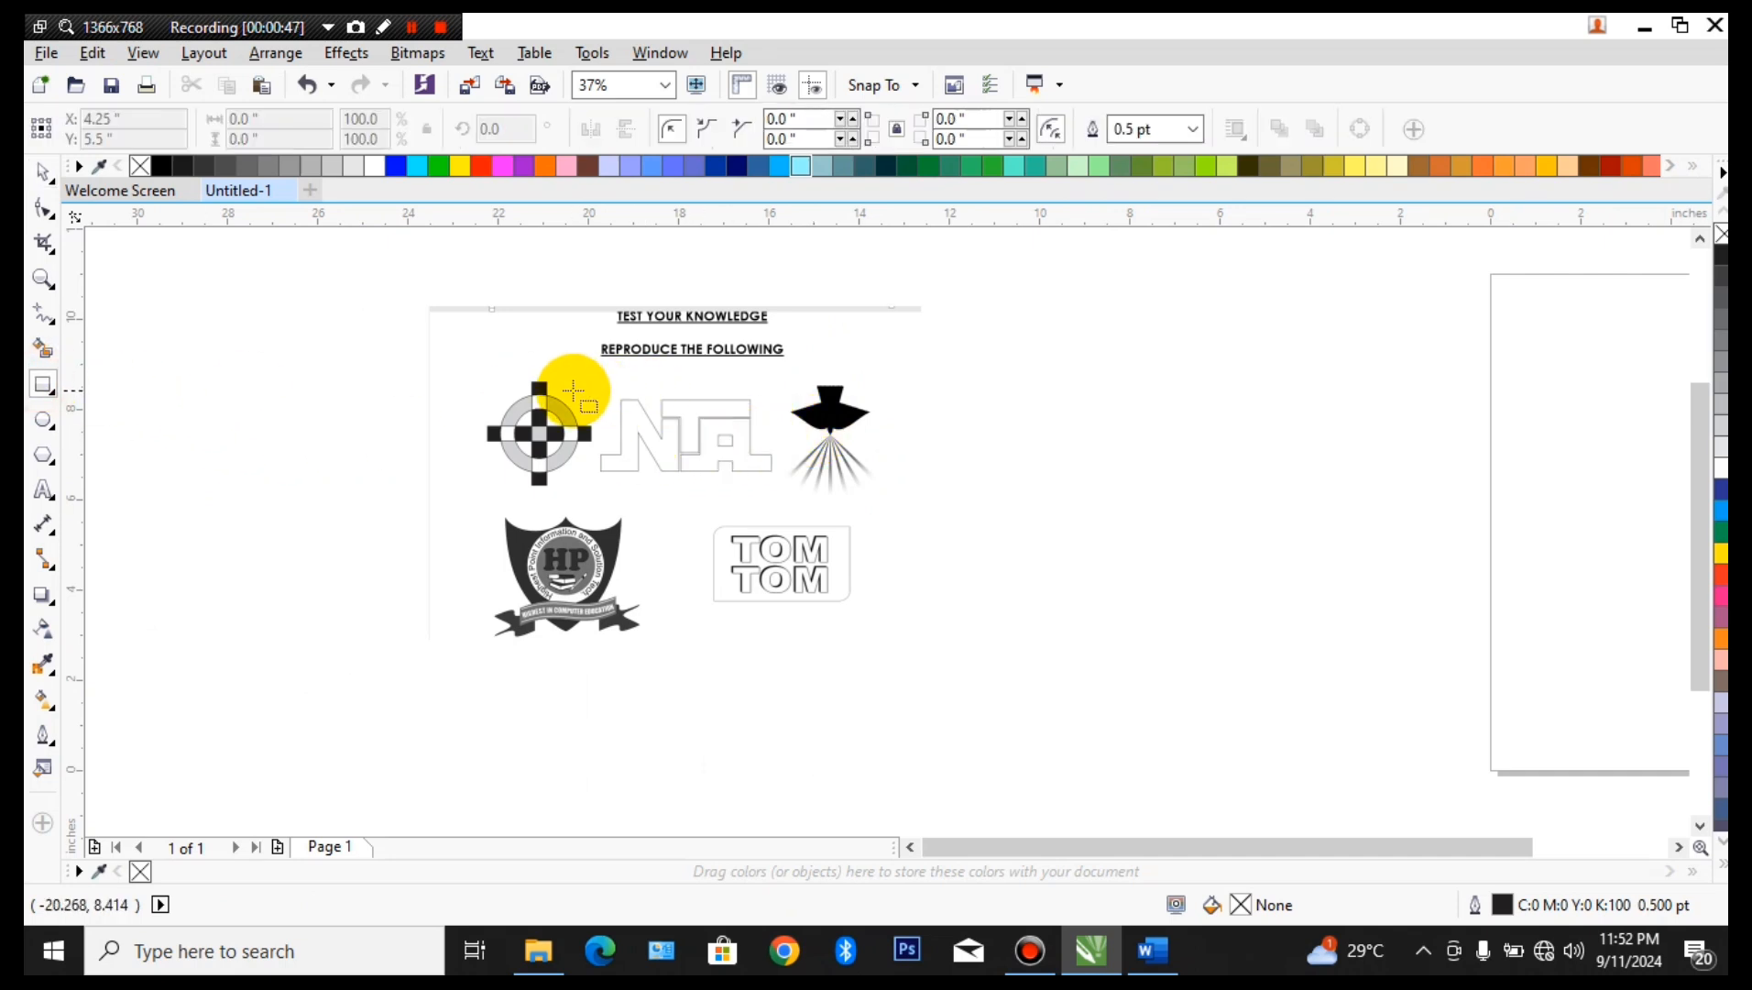
drag(457, 363, 599, 493)
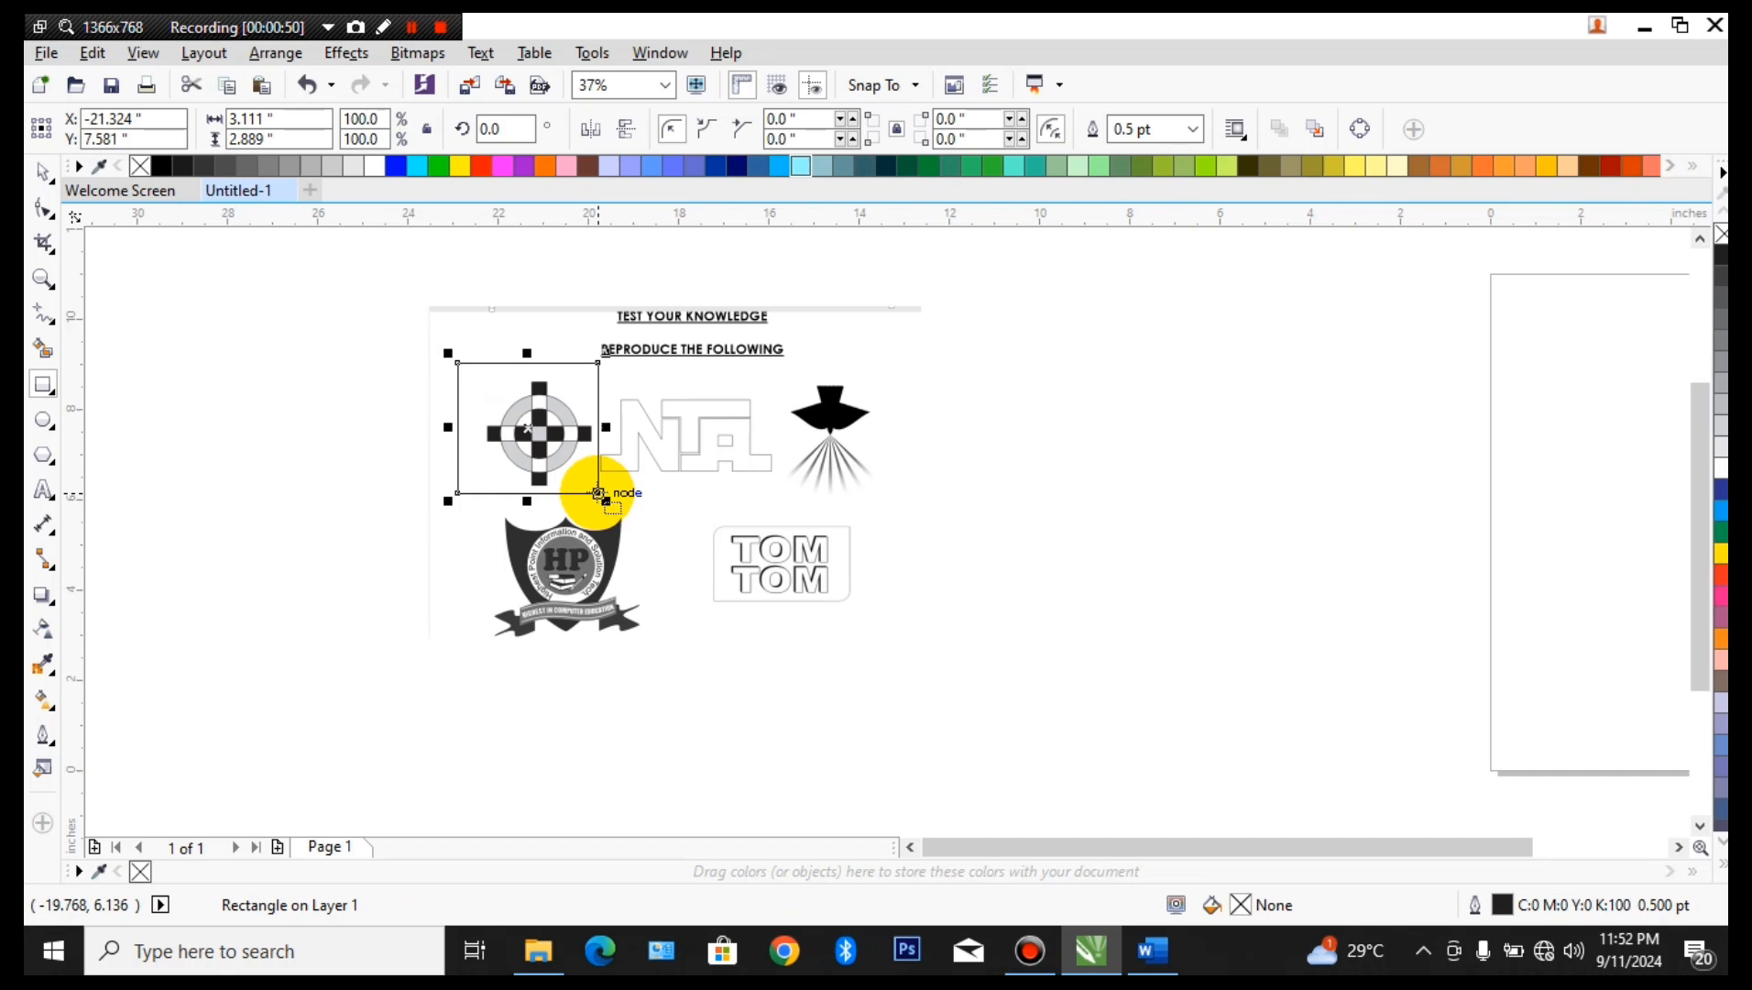
- Intersect the rectangle with the sheet image and move the resulting logo crop into the empty space between the sheet and the page
key(space)
shift+click(704, 461)
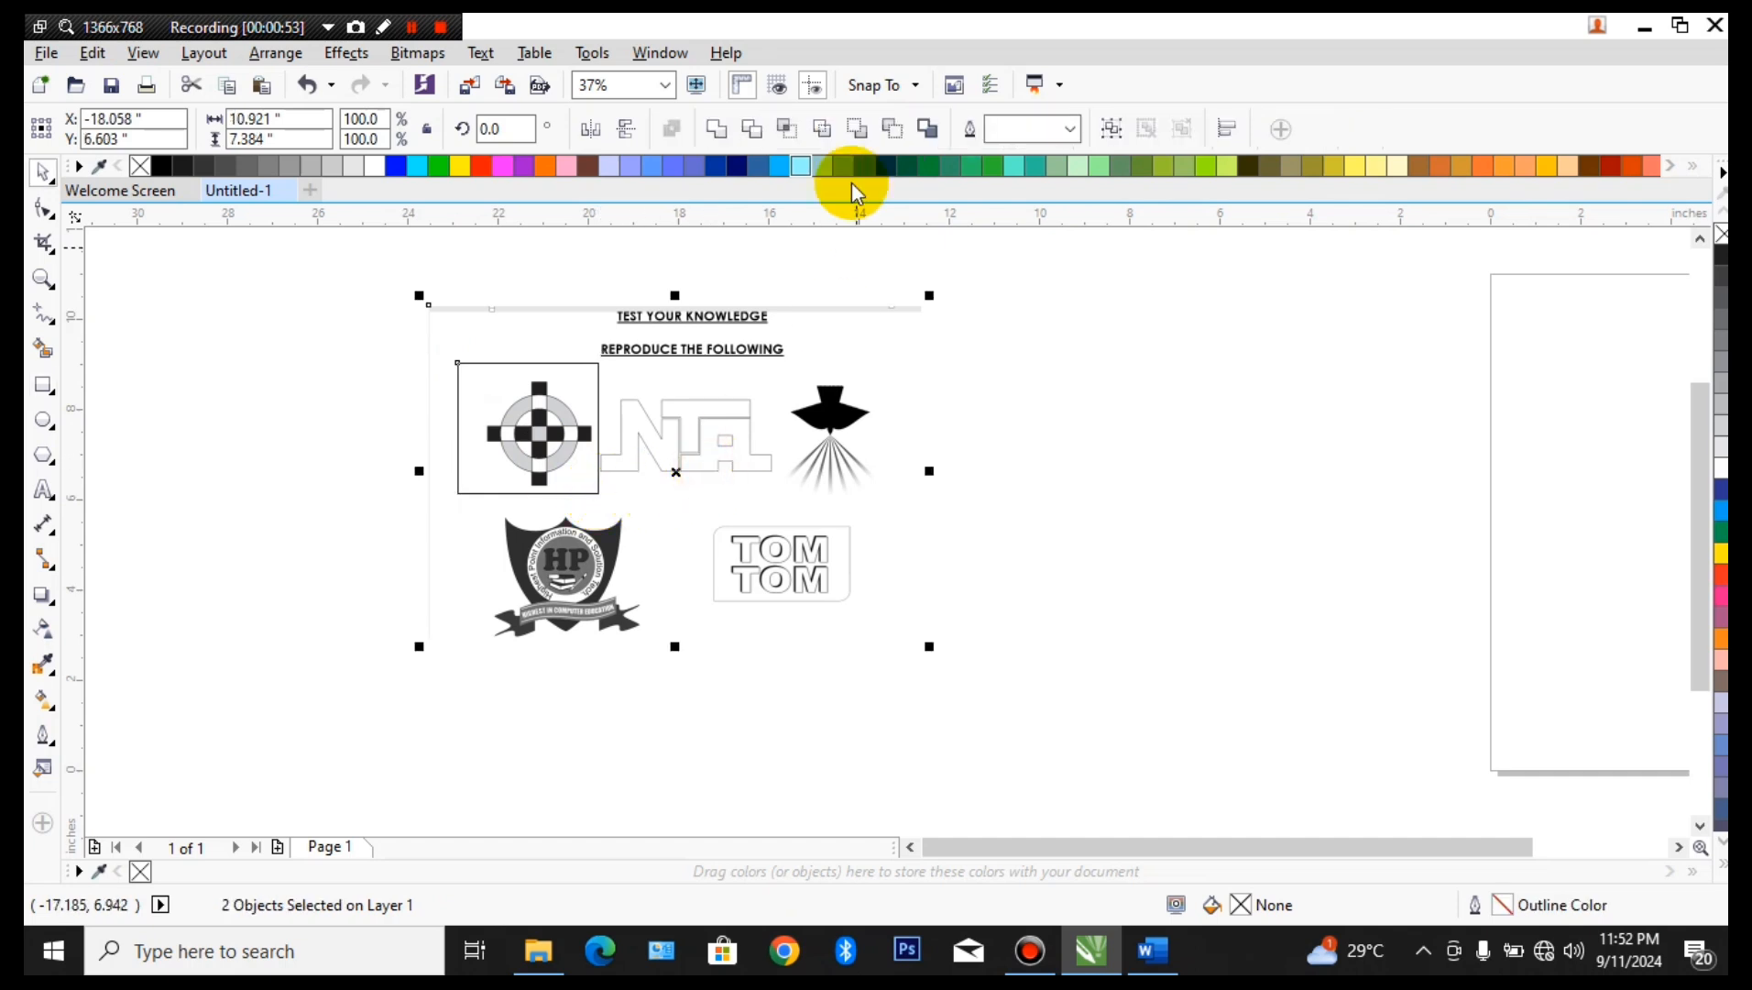
click(786, 130)
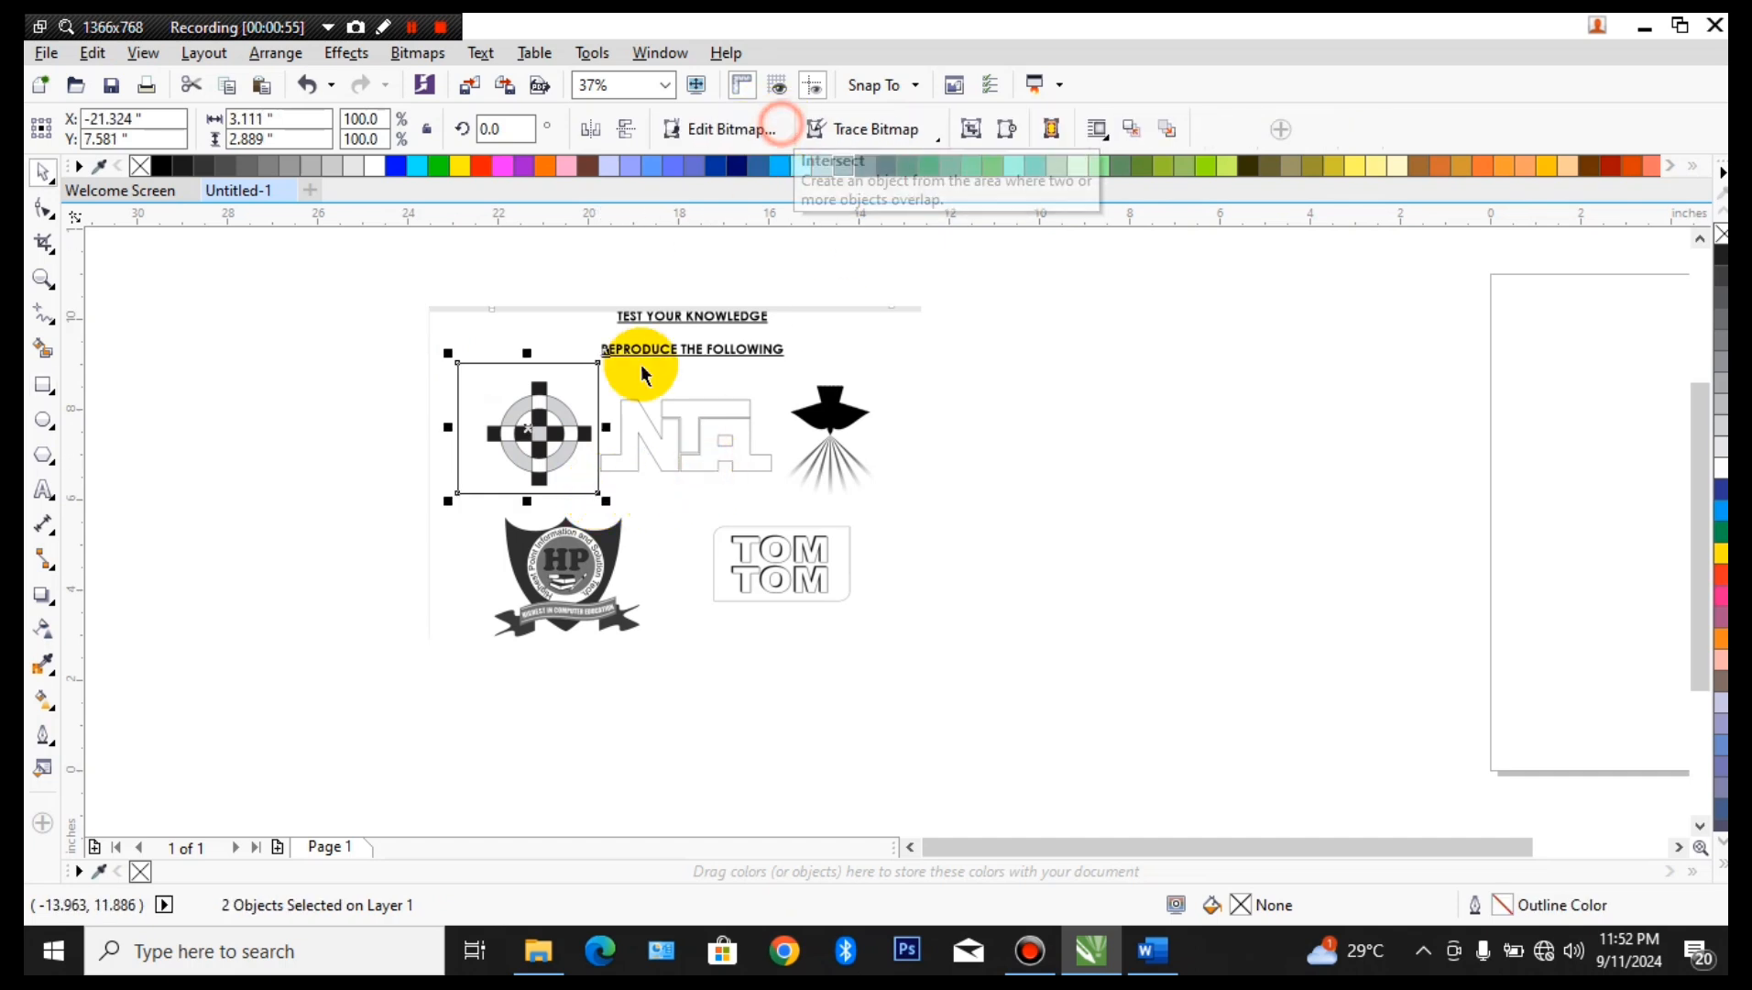
drag(524, 429, 1147, 449)
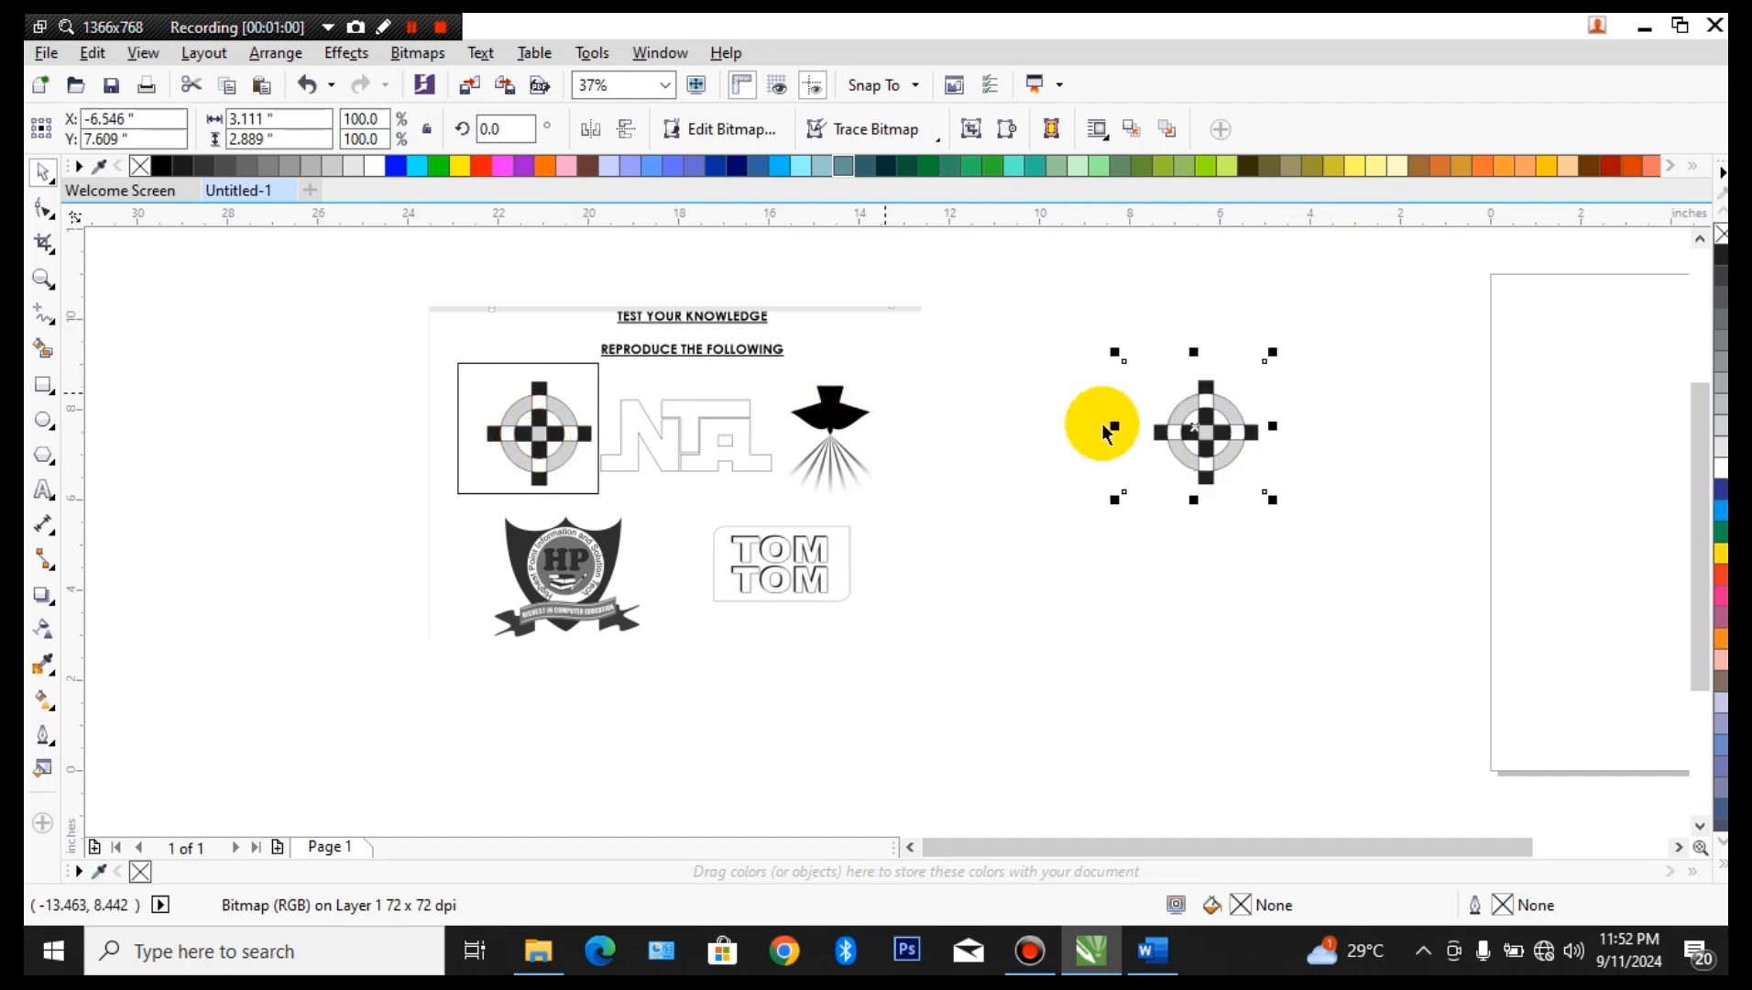
- Draw a circle about 1.74 inches in diameter in the empty space beside the cropped logo
drag(1275, 431, 1066, 495)
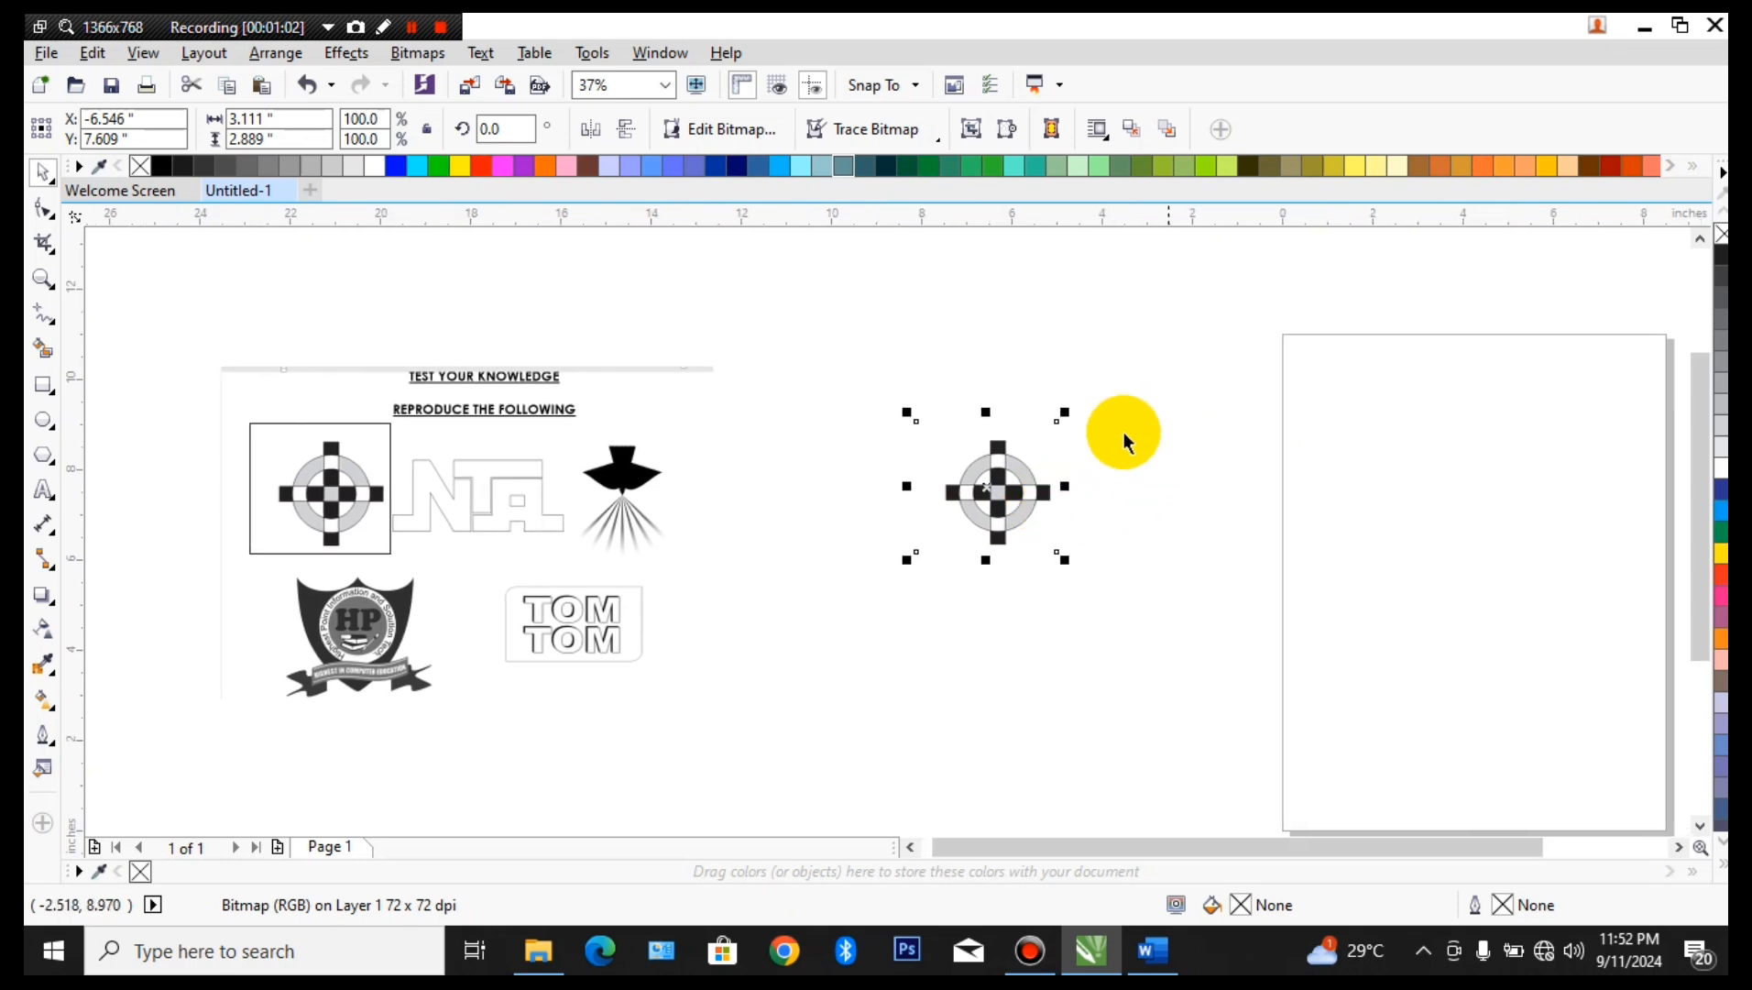
scroll(1043, 485, up, 4)
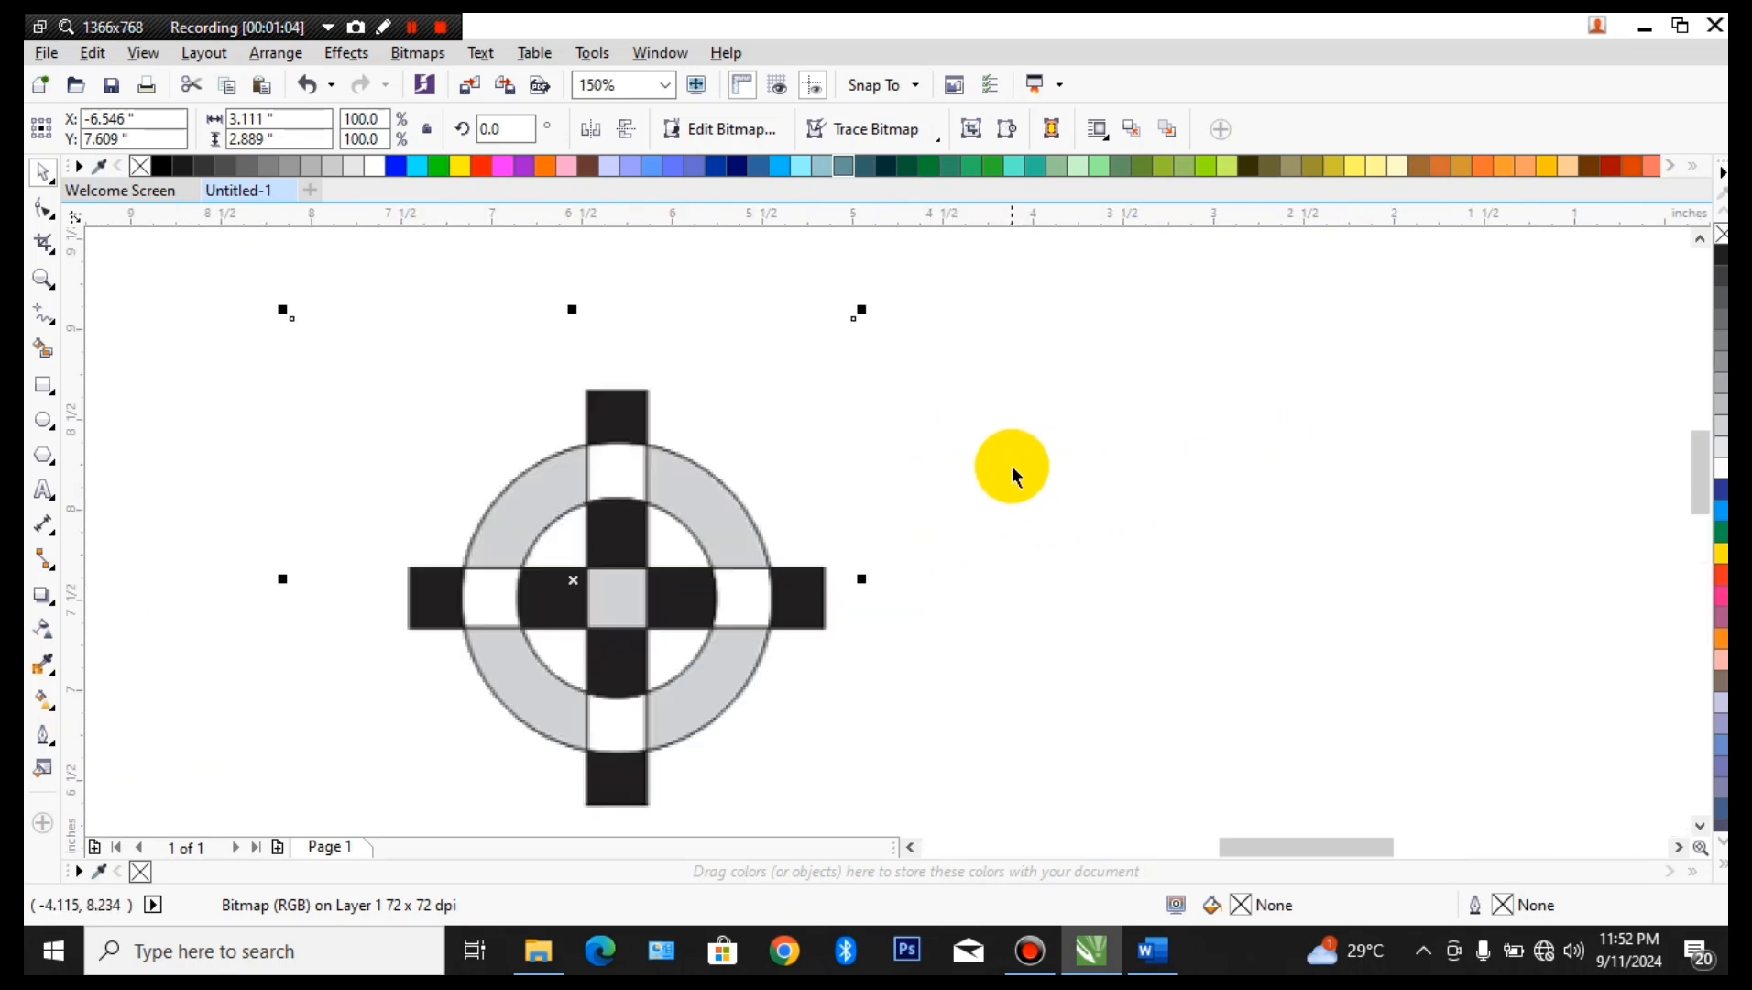
drag(1060, 486, 907, 395)
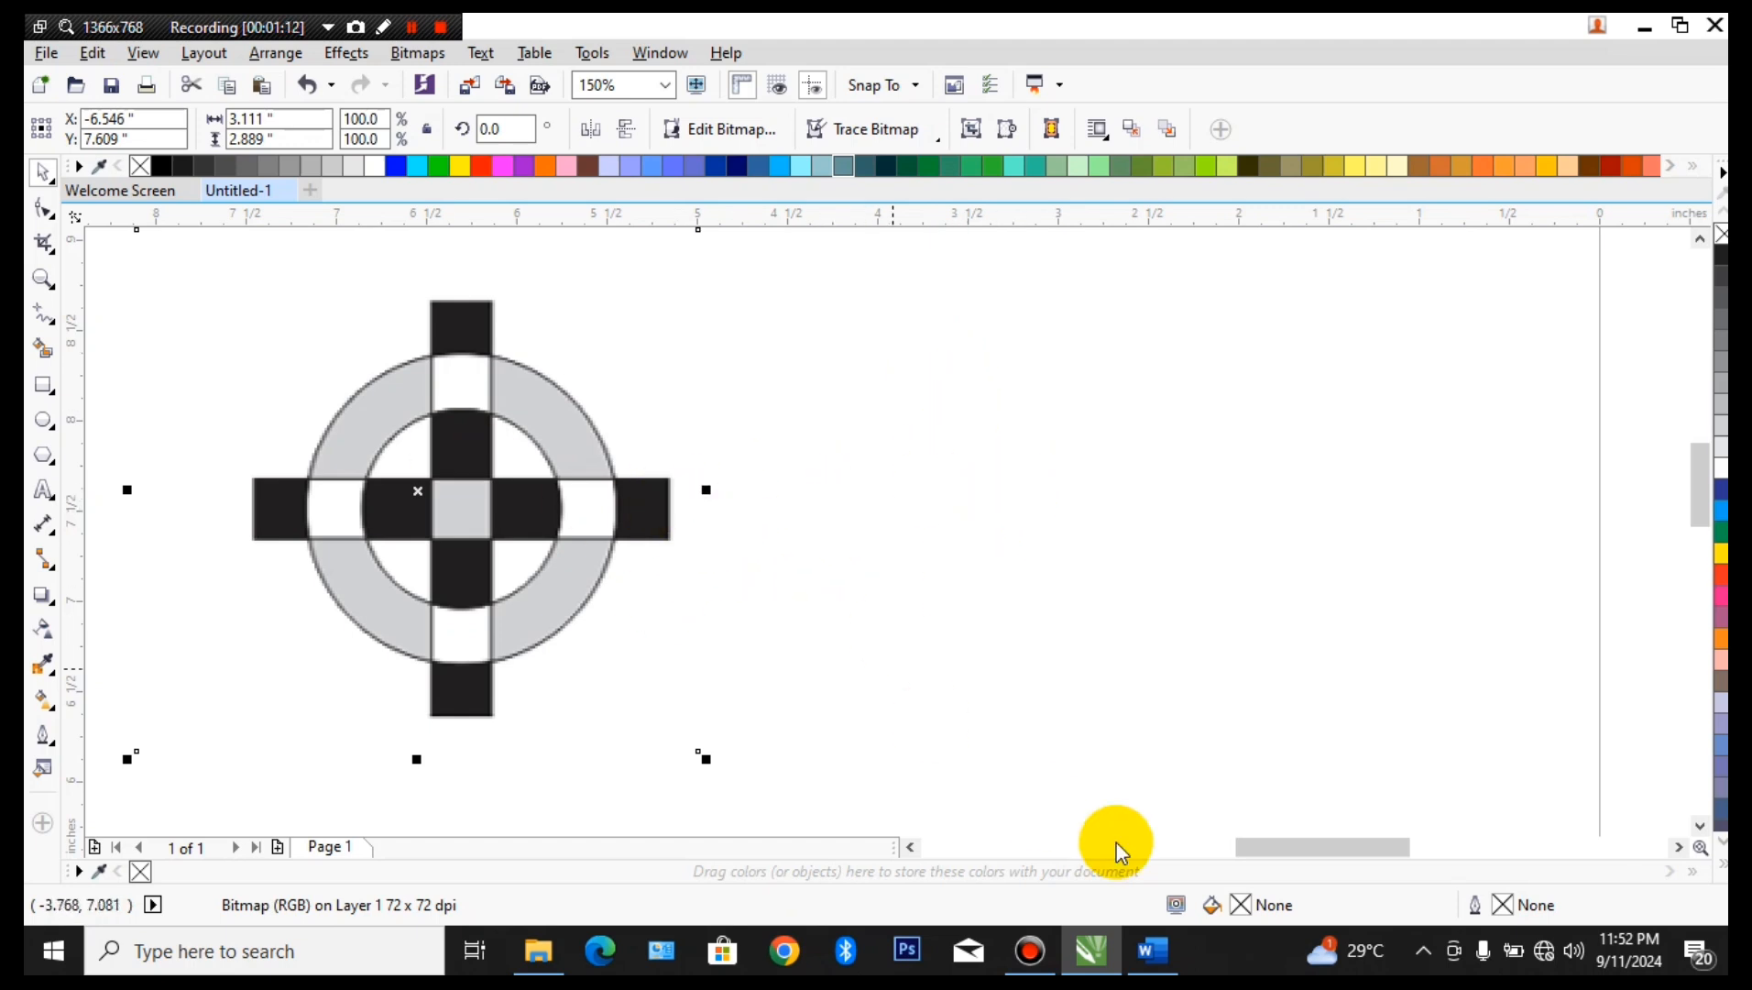
drag(1037, 478, 1022, 485)
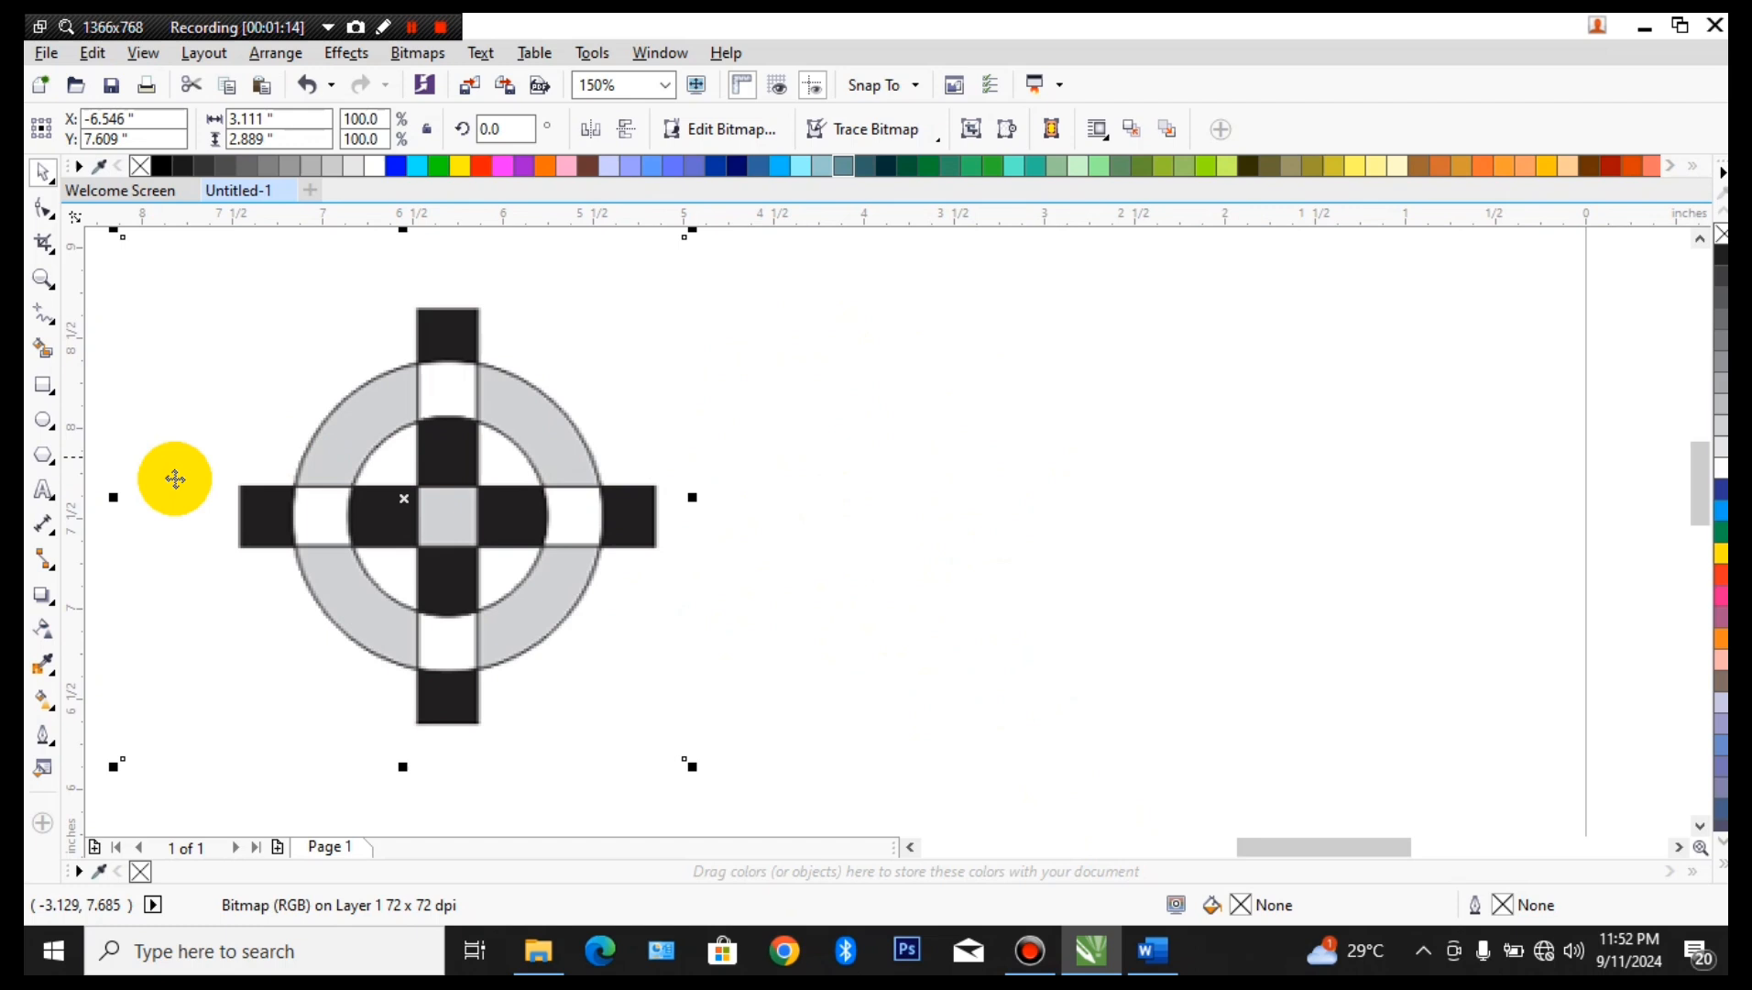
click(45, 419)
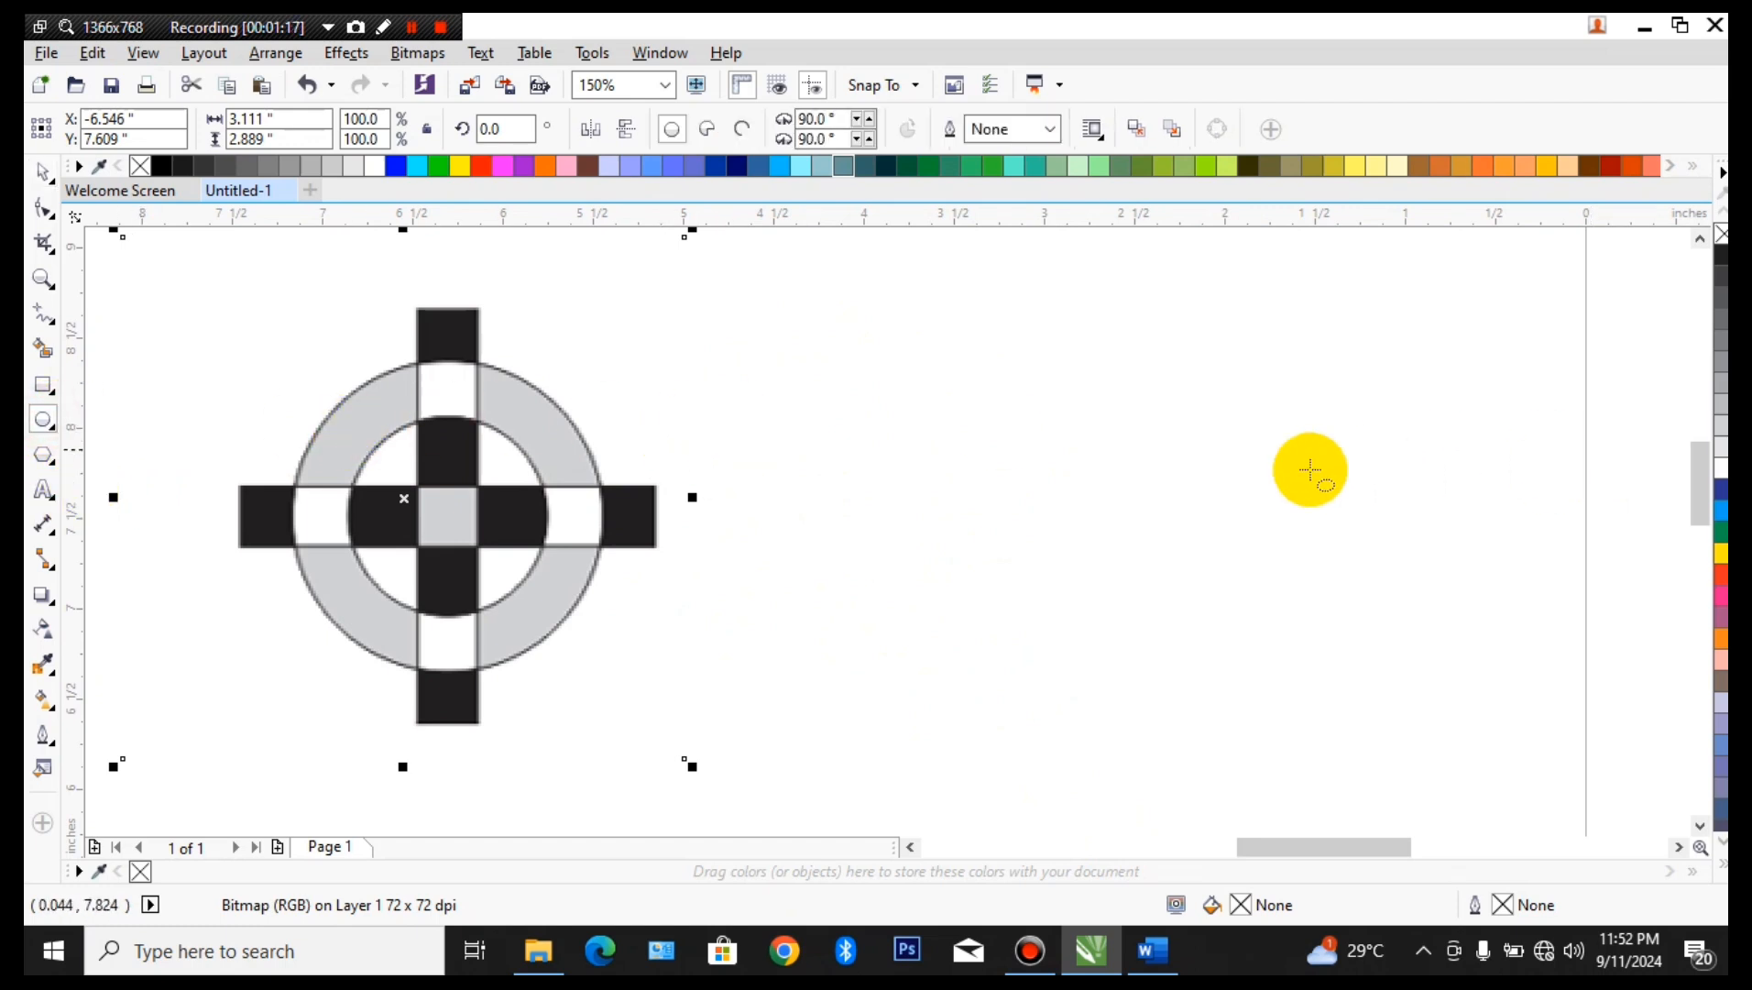
drag(1127, 364, 1312, 679)
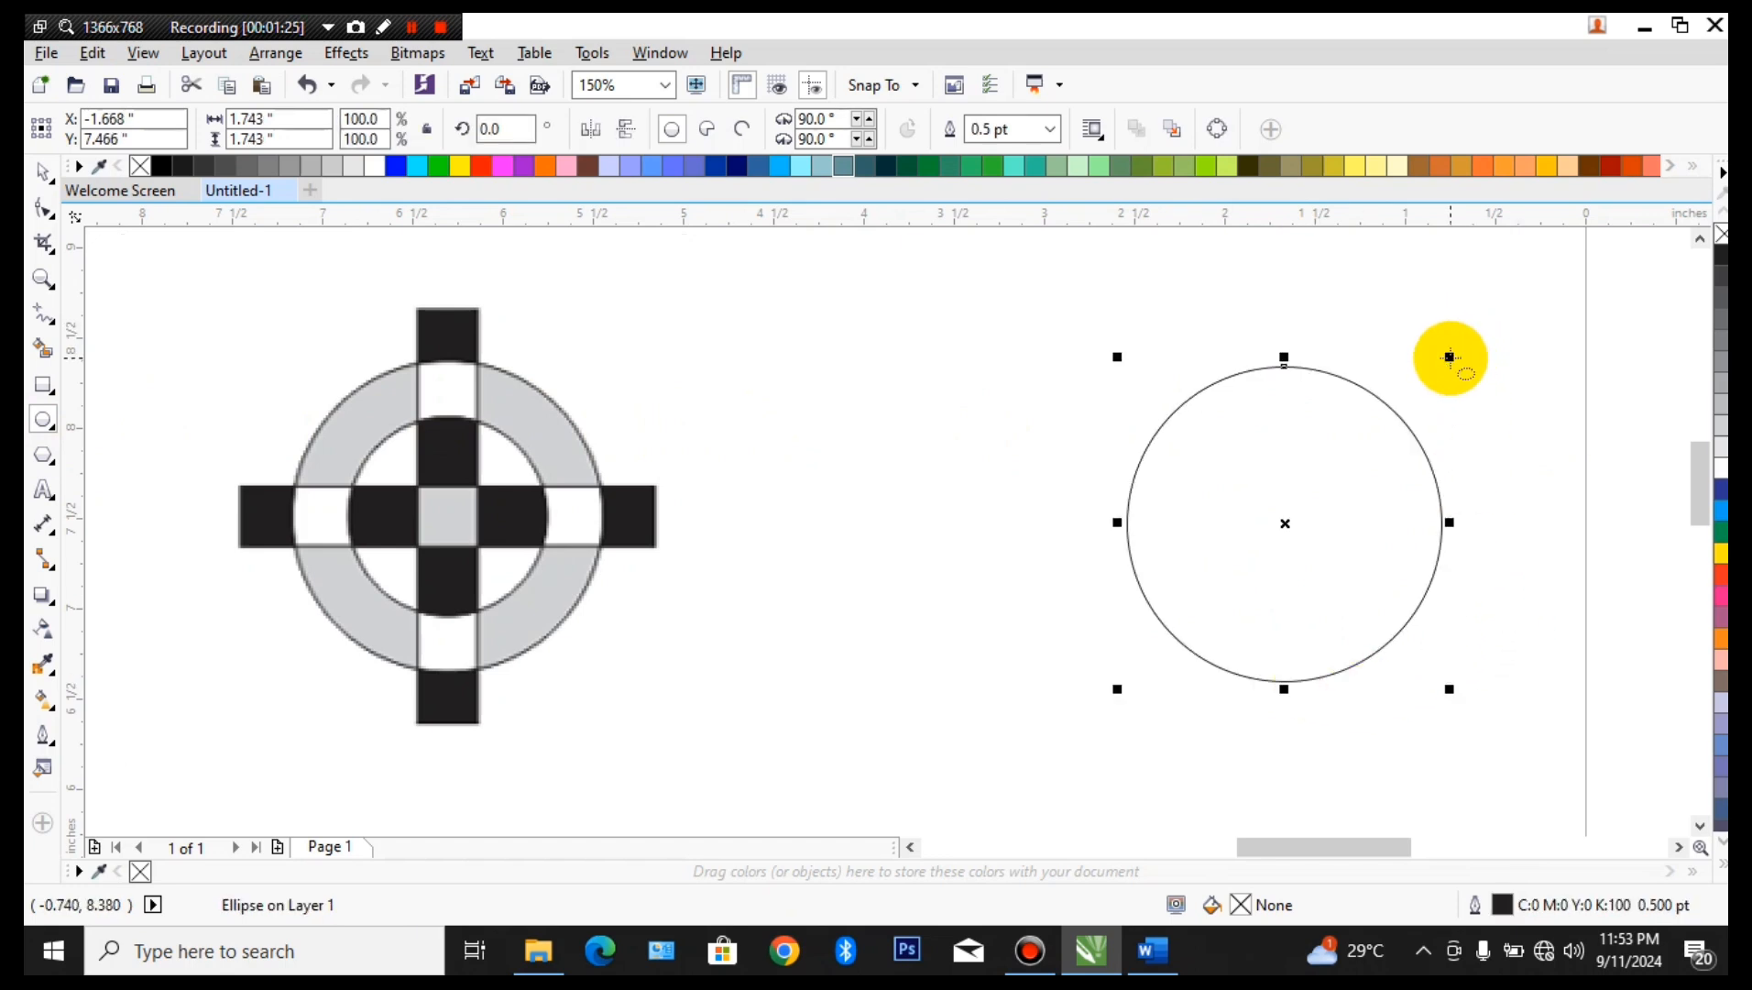
- Make a slightly smaller copy of the circle, about 1.66 inches in diameter, and delete the larger original
drag(1450, 358, 1442, 373)
right_click(1441, 374)
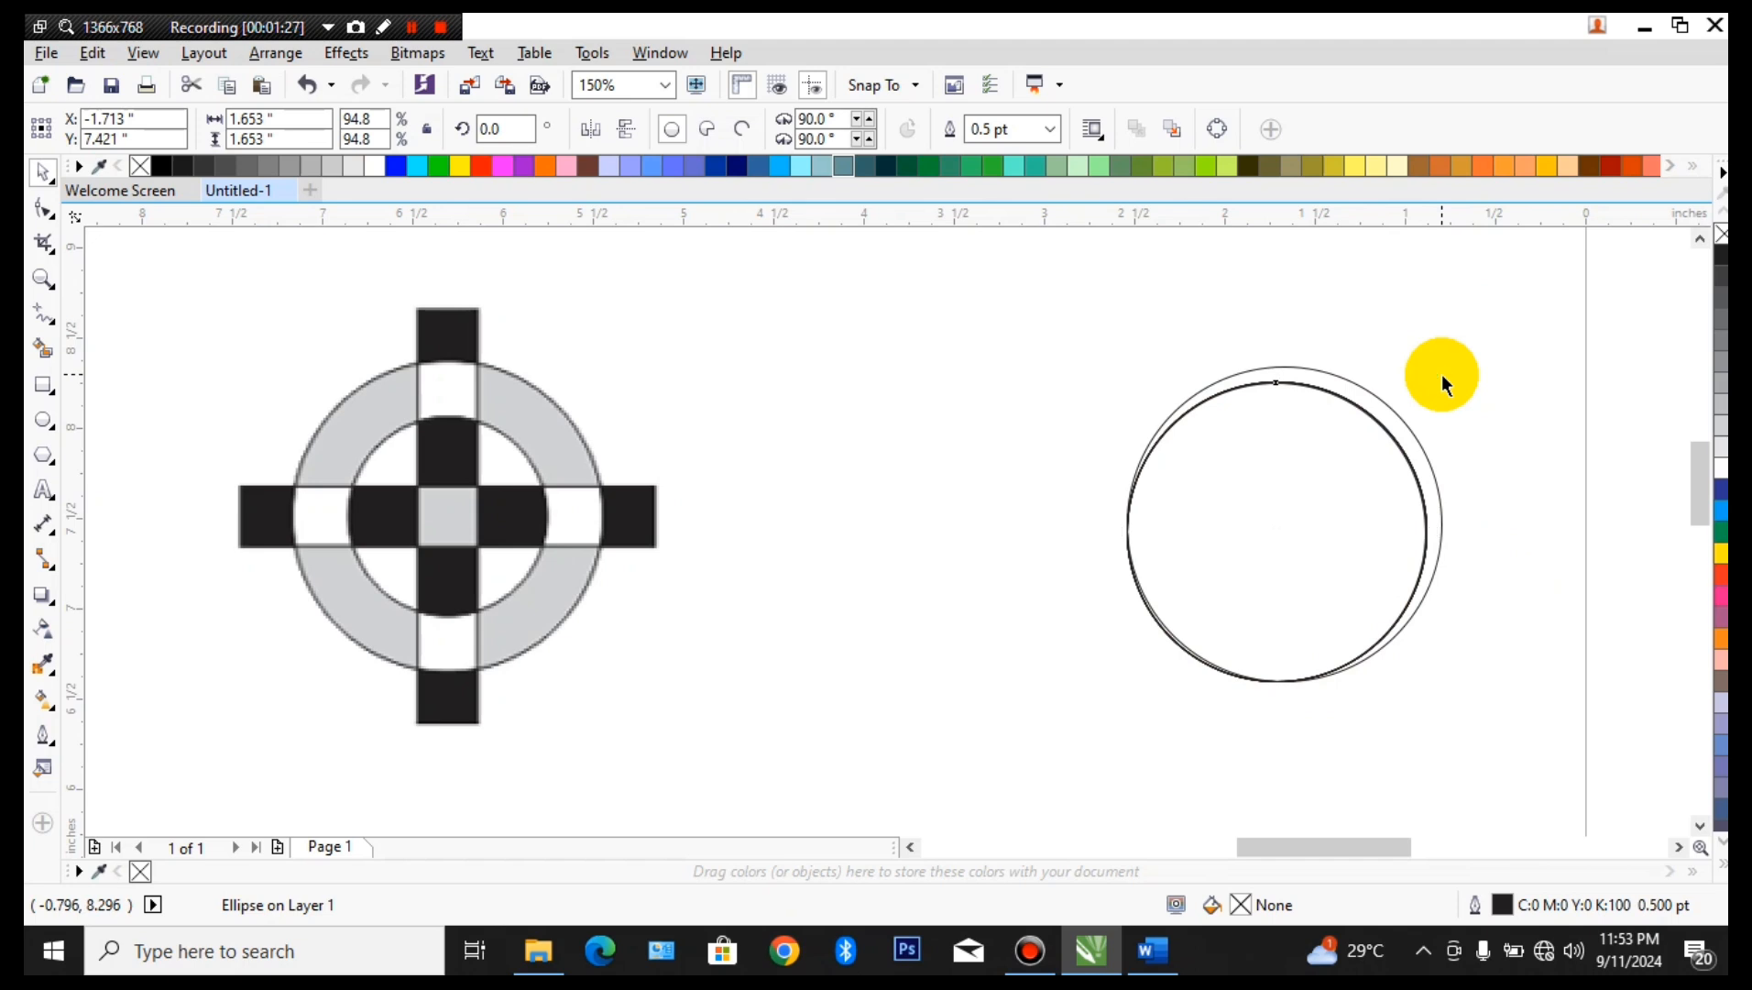
key(ctrl+z)
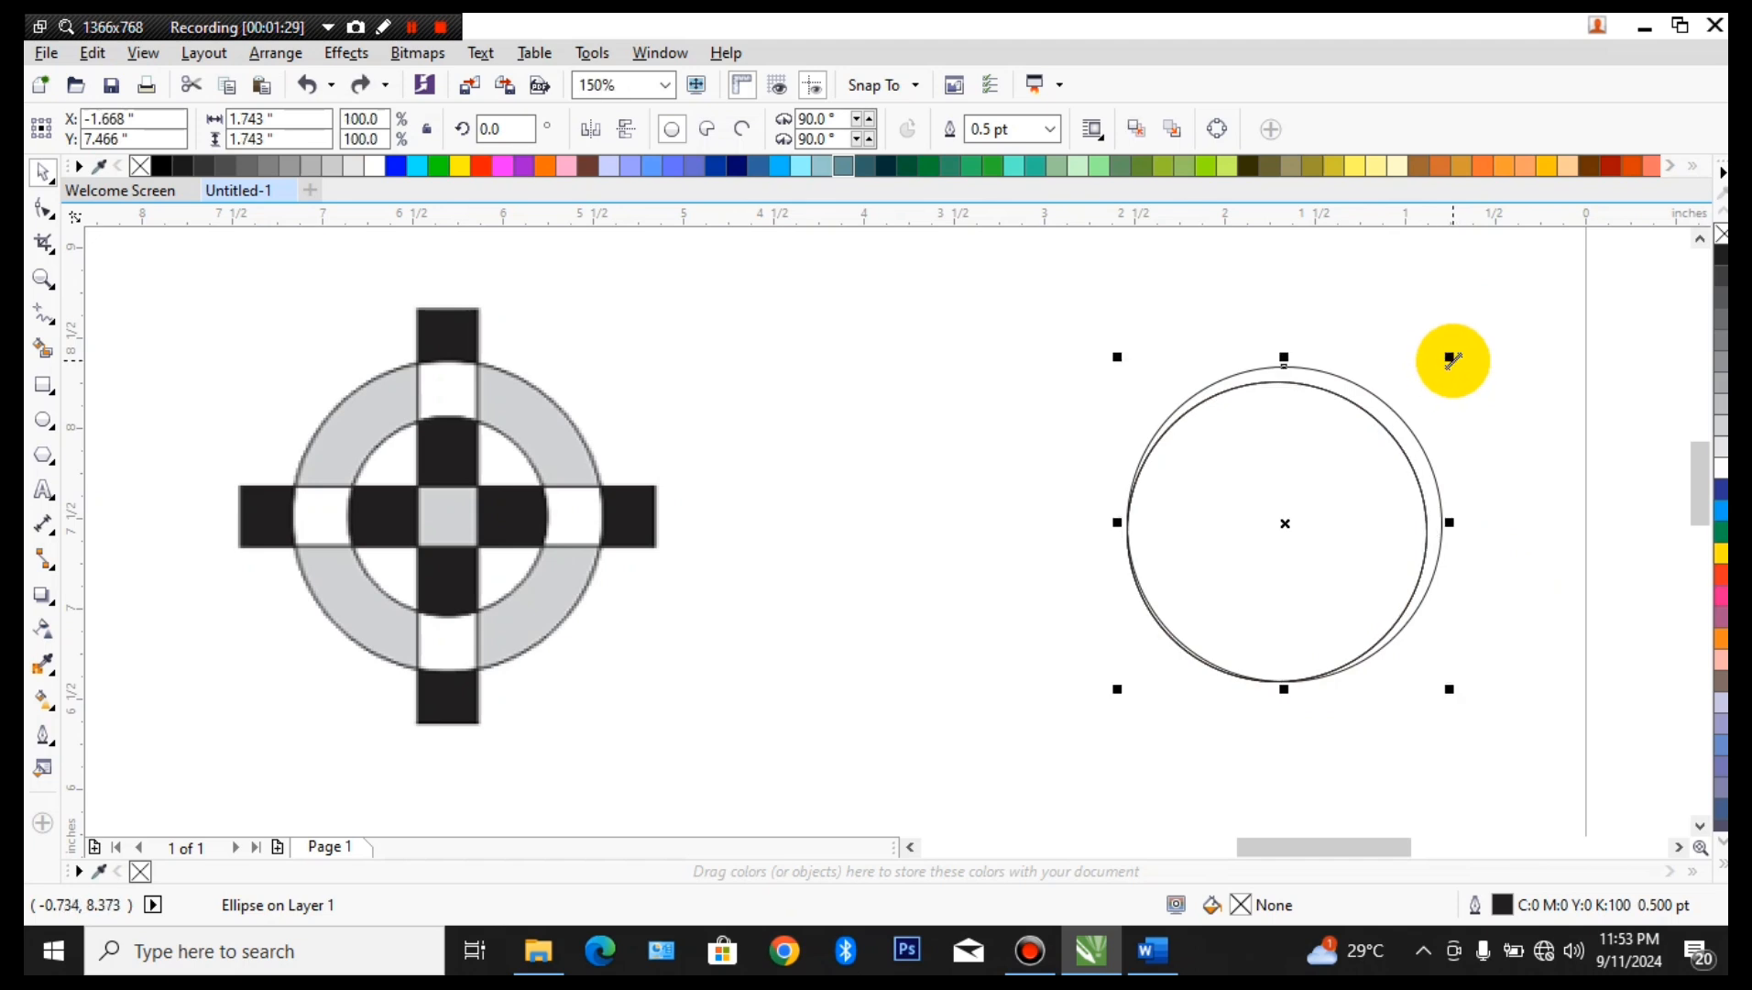
key(Delete)
click(1382, 472)
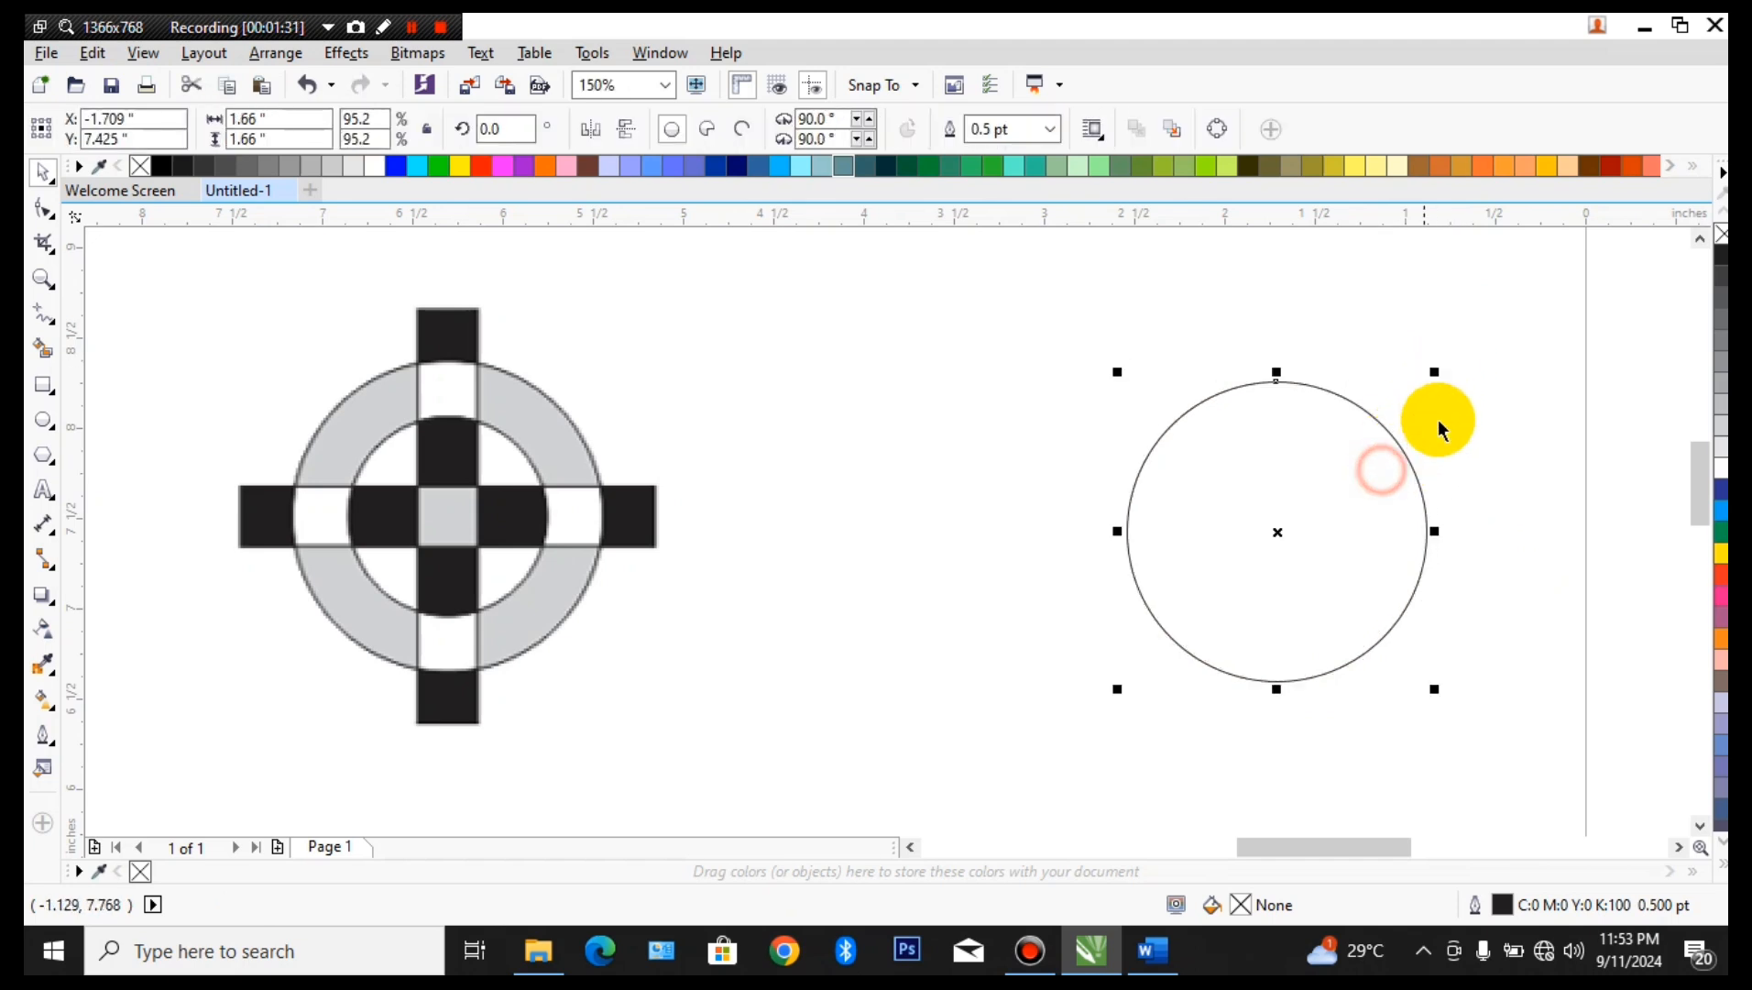
- Scale the circle from its centre to form two concentric circles about 1.1 and 1.81 inches in diameter
mouse_move(1436, 371)
mouse_down()
mouse_move(1402, 443)
mouse_move(1420, 417)
mouse_move(1377, 419)
mouse_move(1448, 358)
mouse_up()
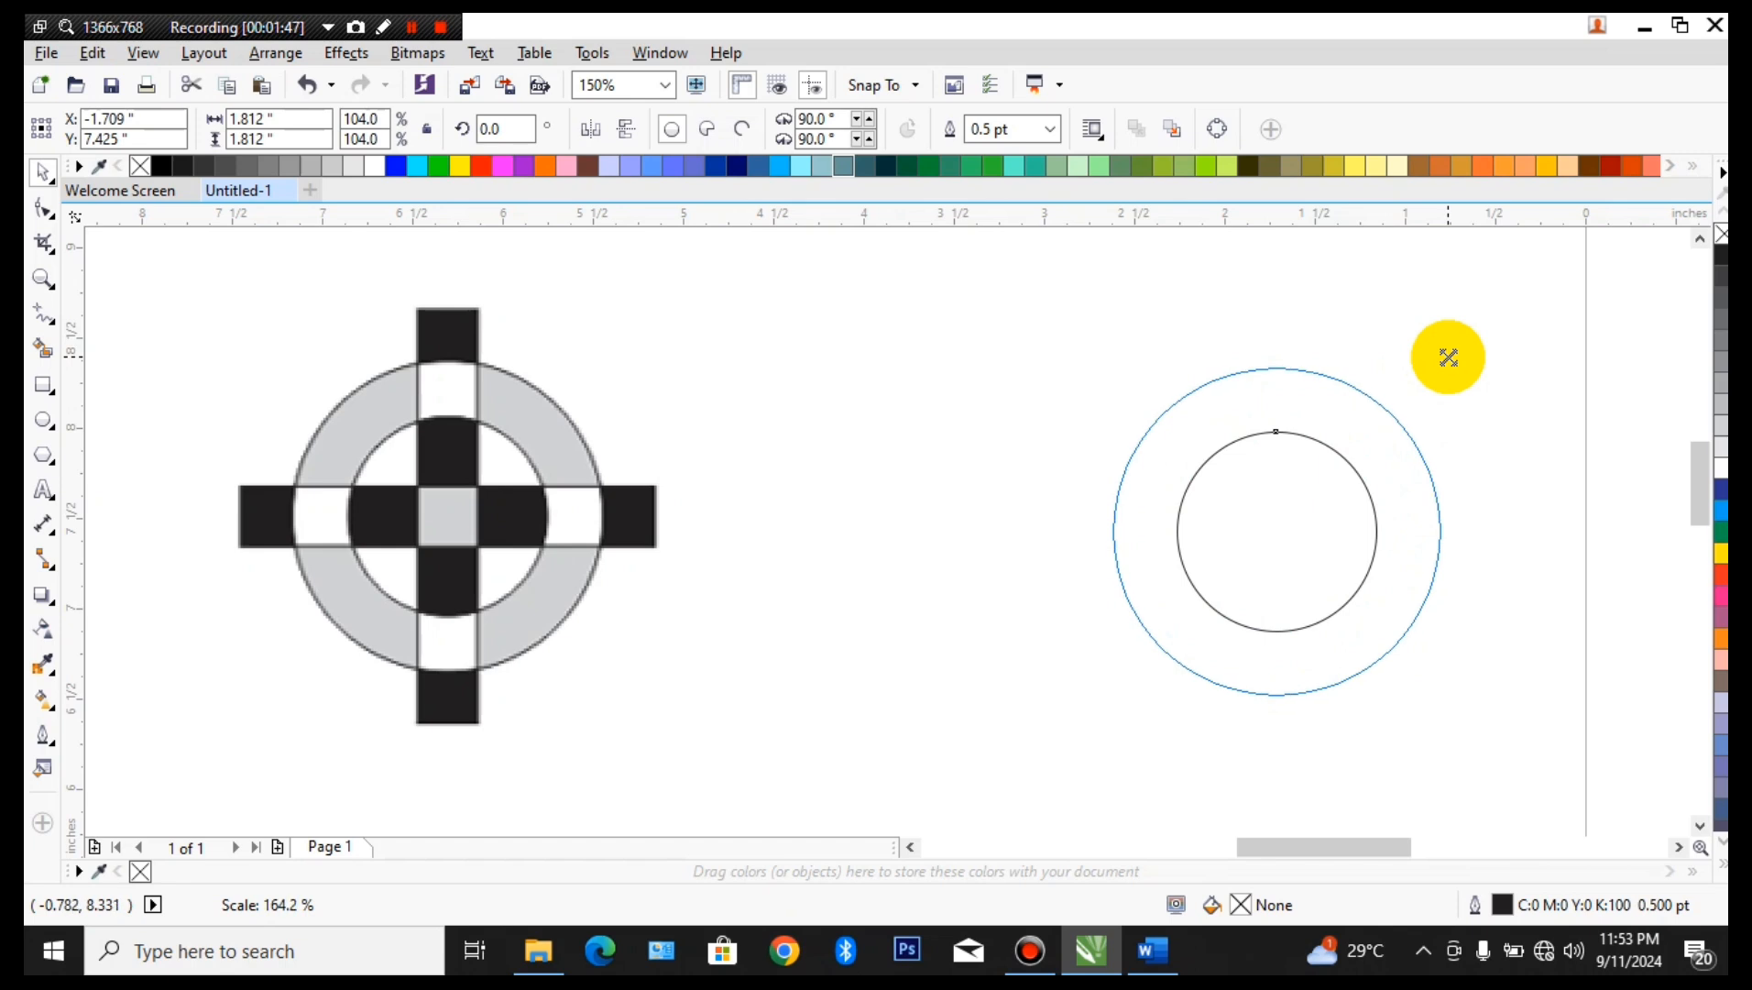
drag(1449, 359, 1448, 359)
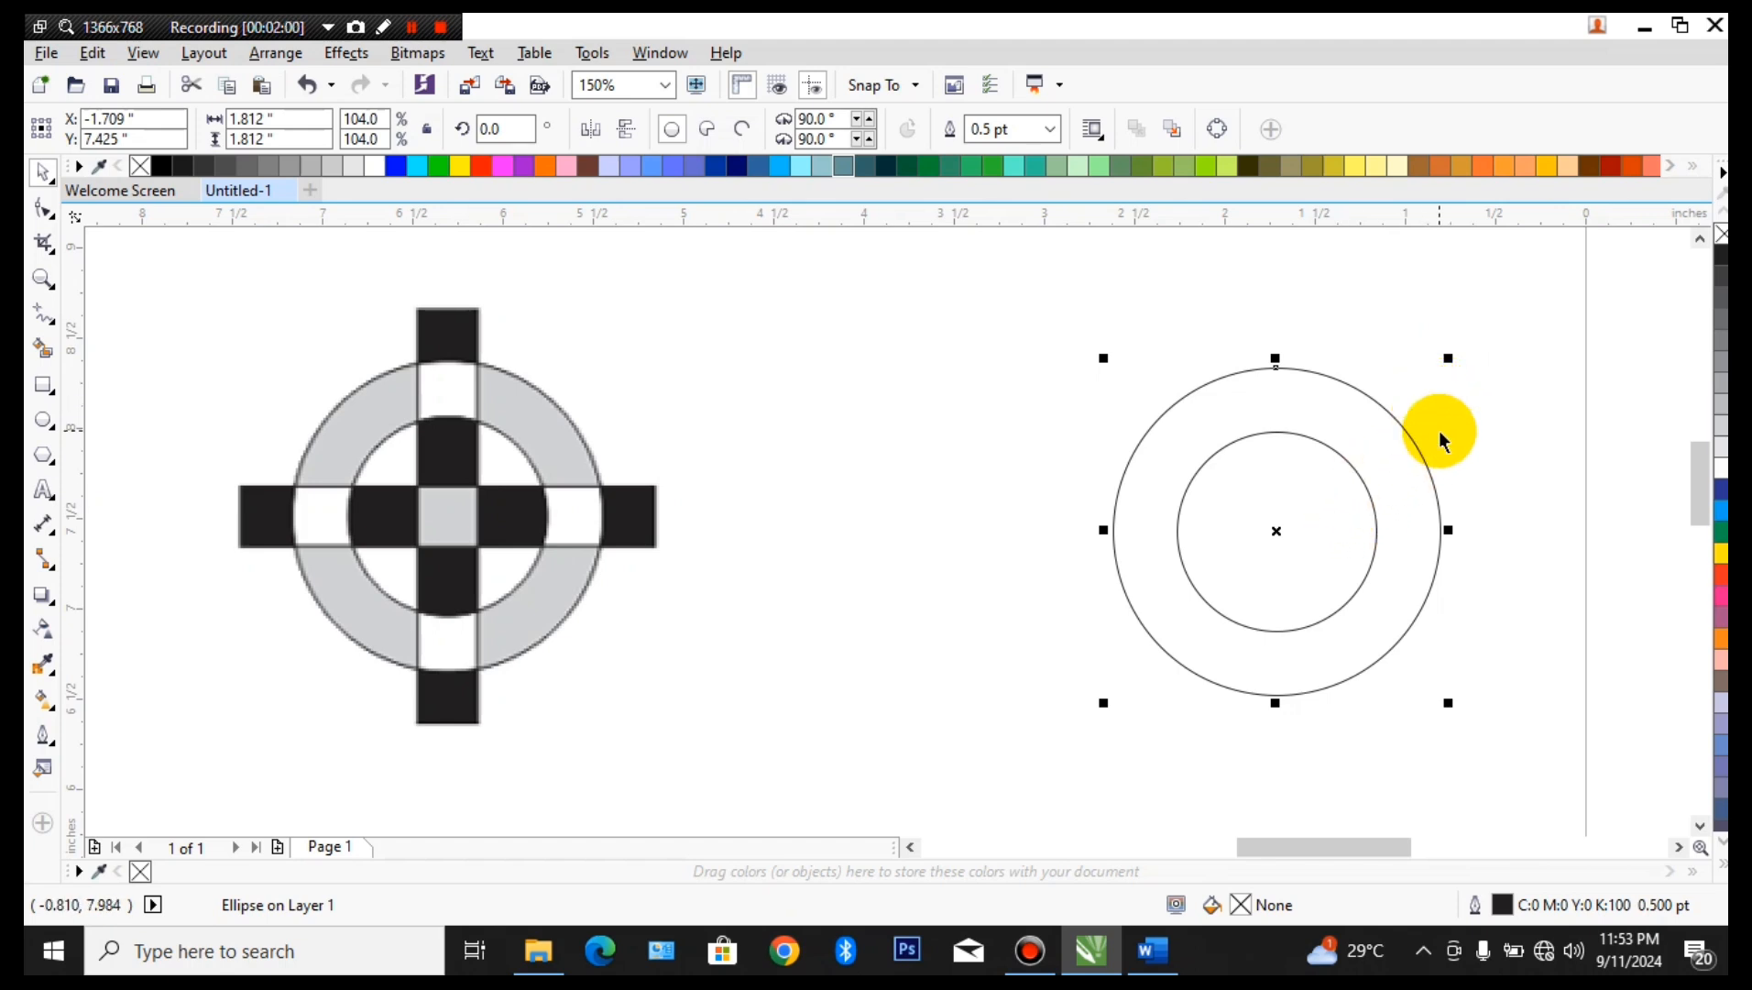
click(1508, 362)
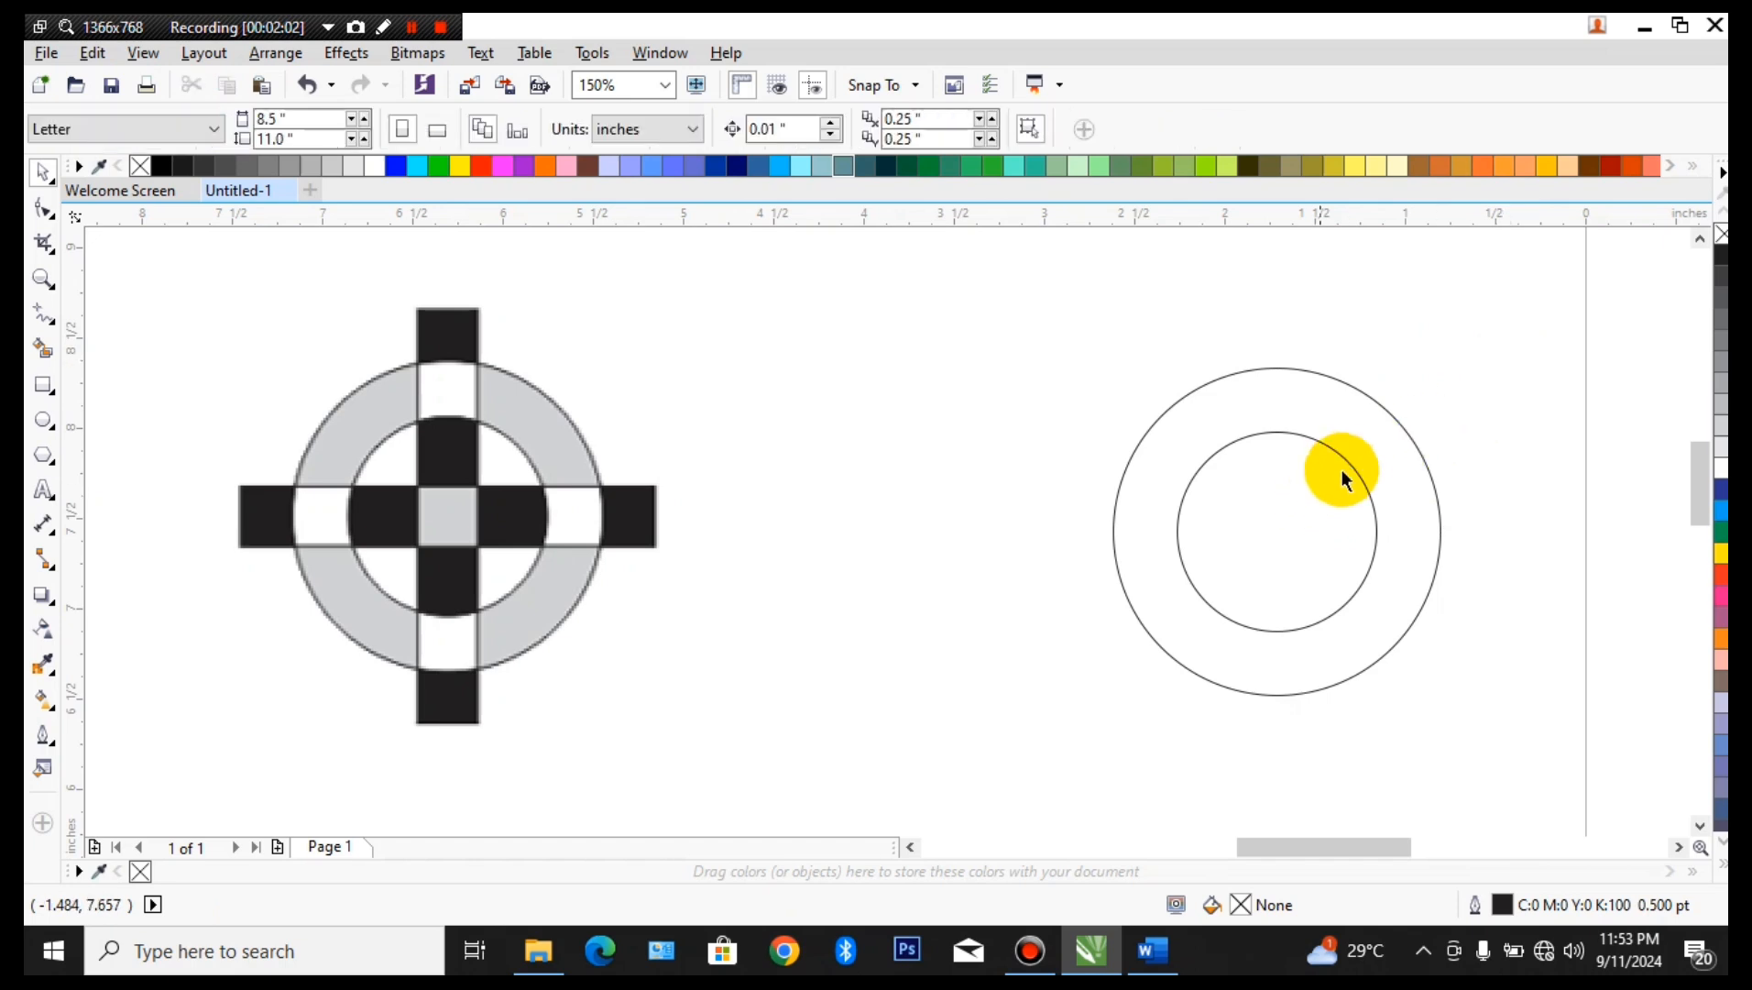
- Fill the inner circle with blue and the outer circle with green
click(1353, 466)
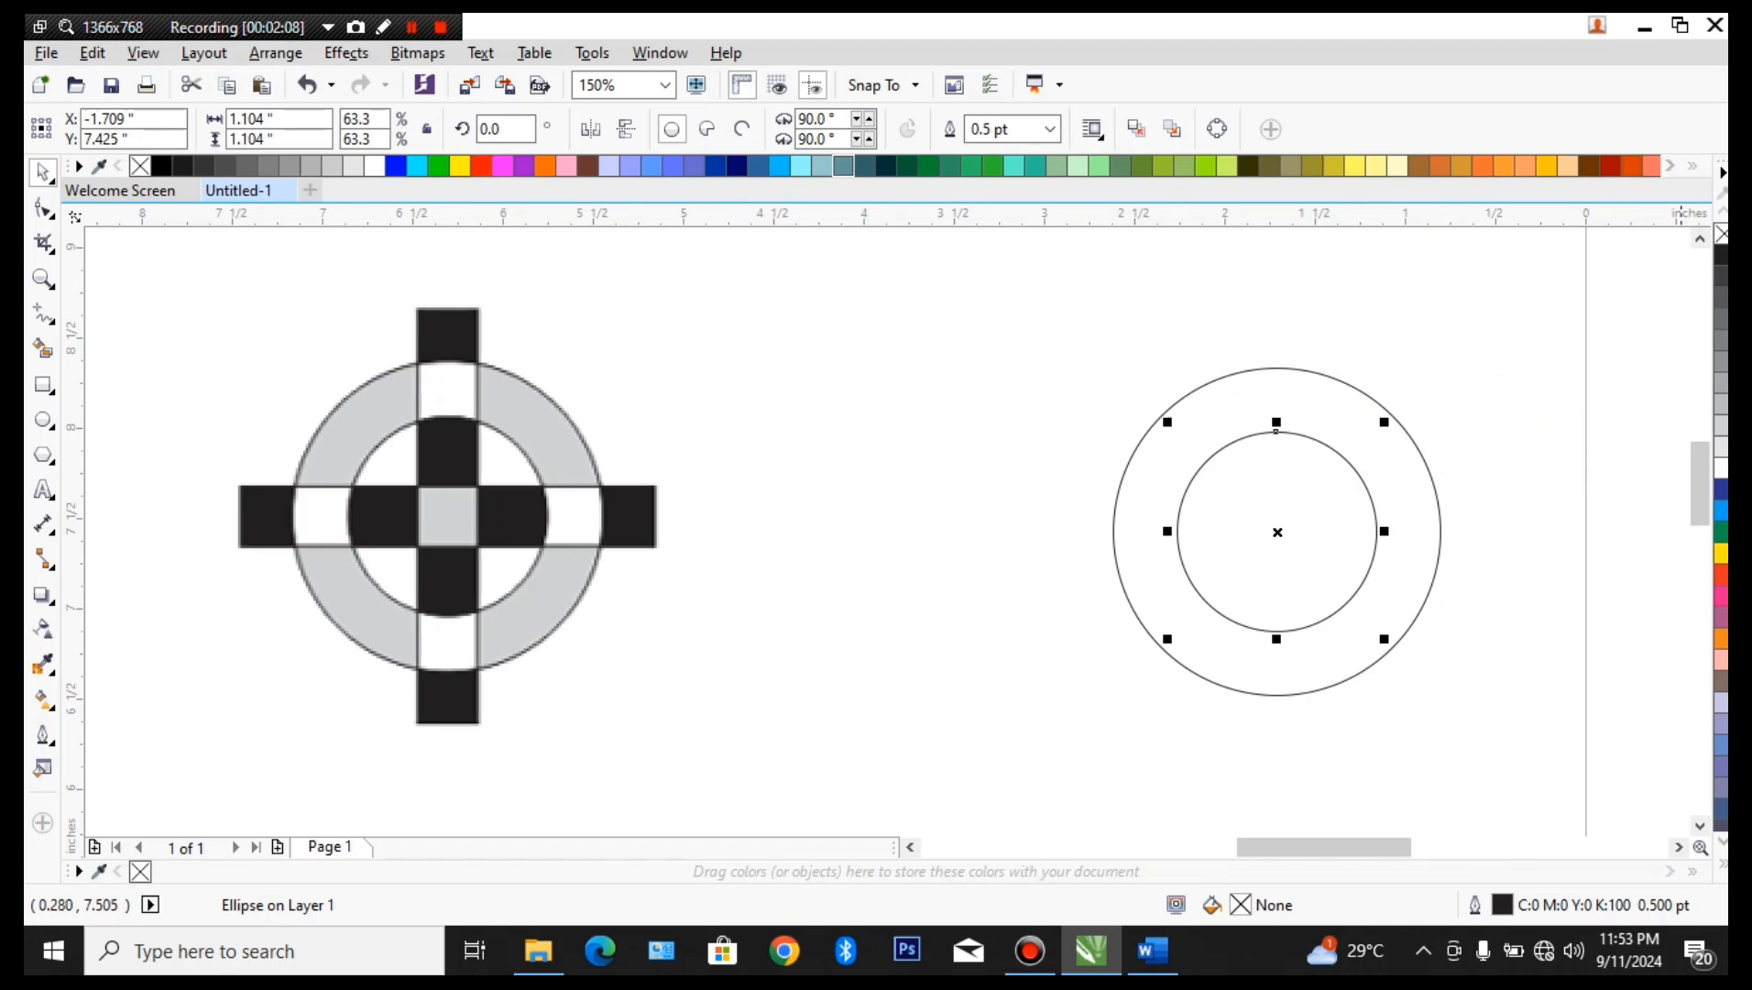
click(1720, 489)
click(1307, 403)
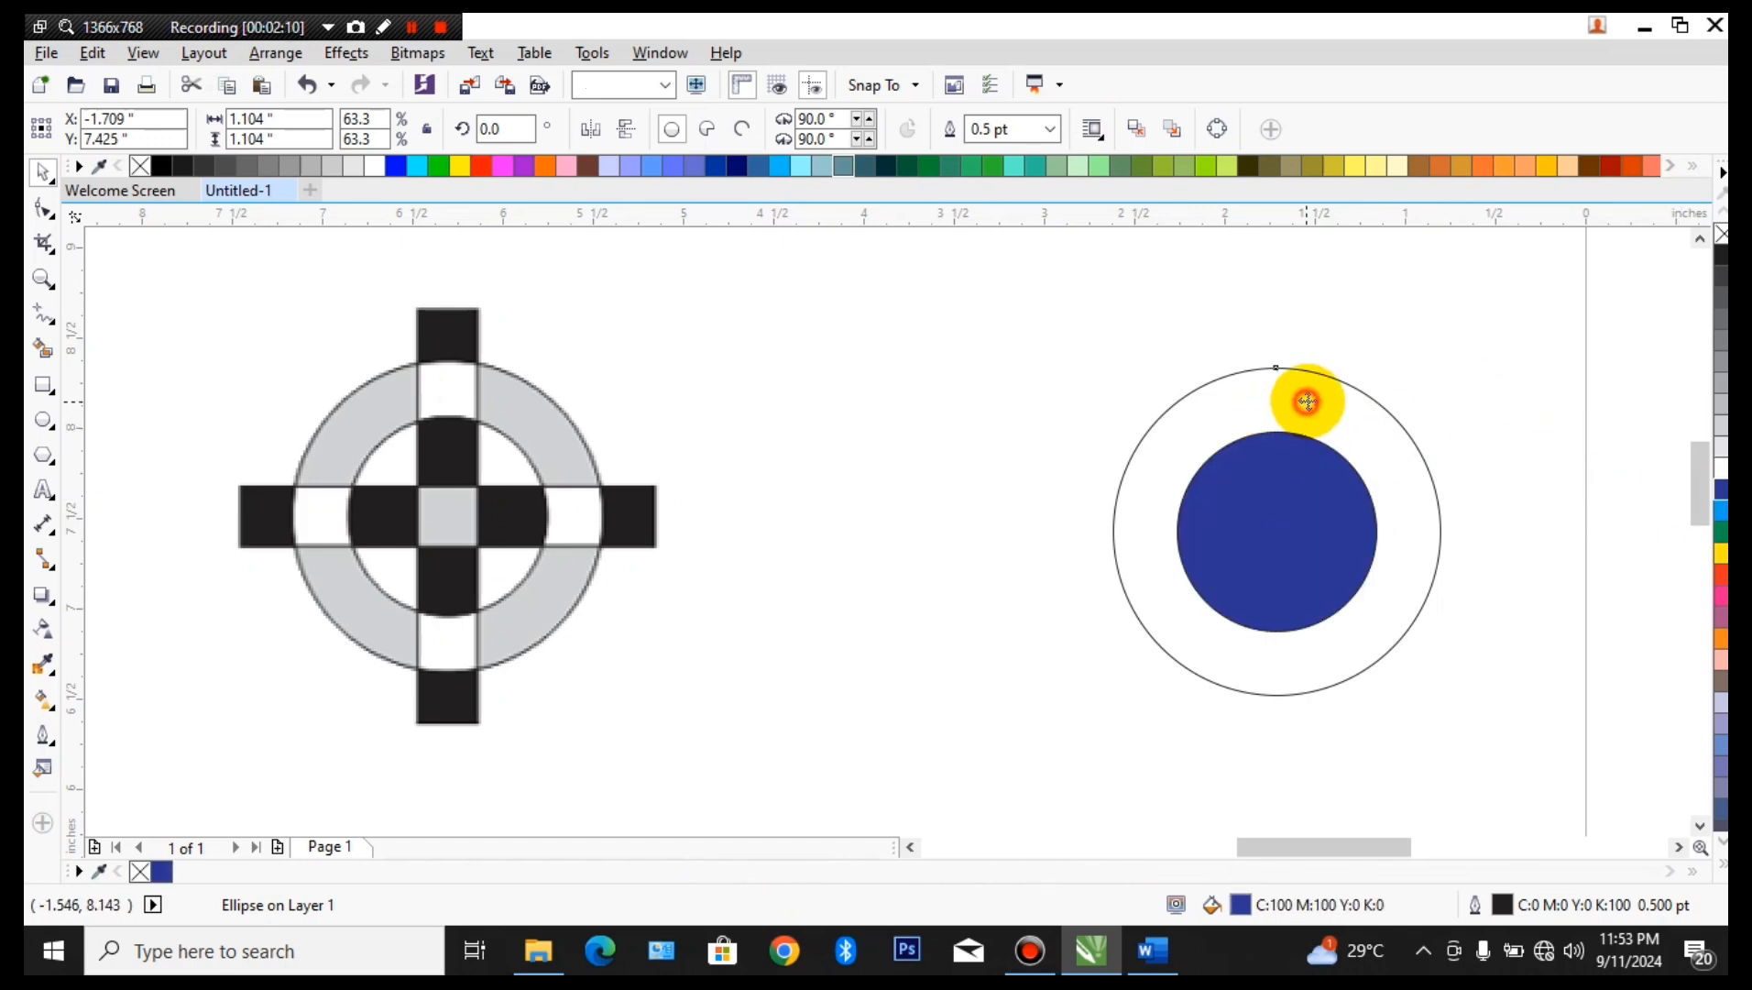
click(1721, 536)
click(1522, 480)
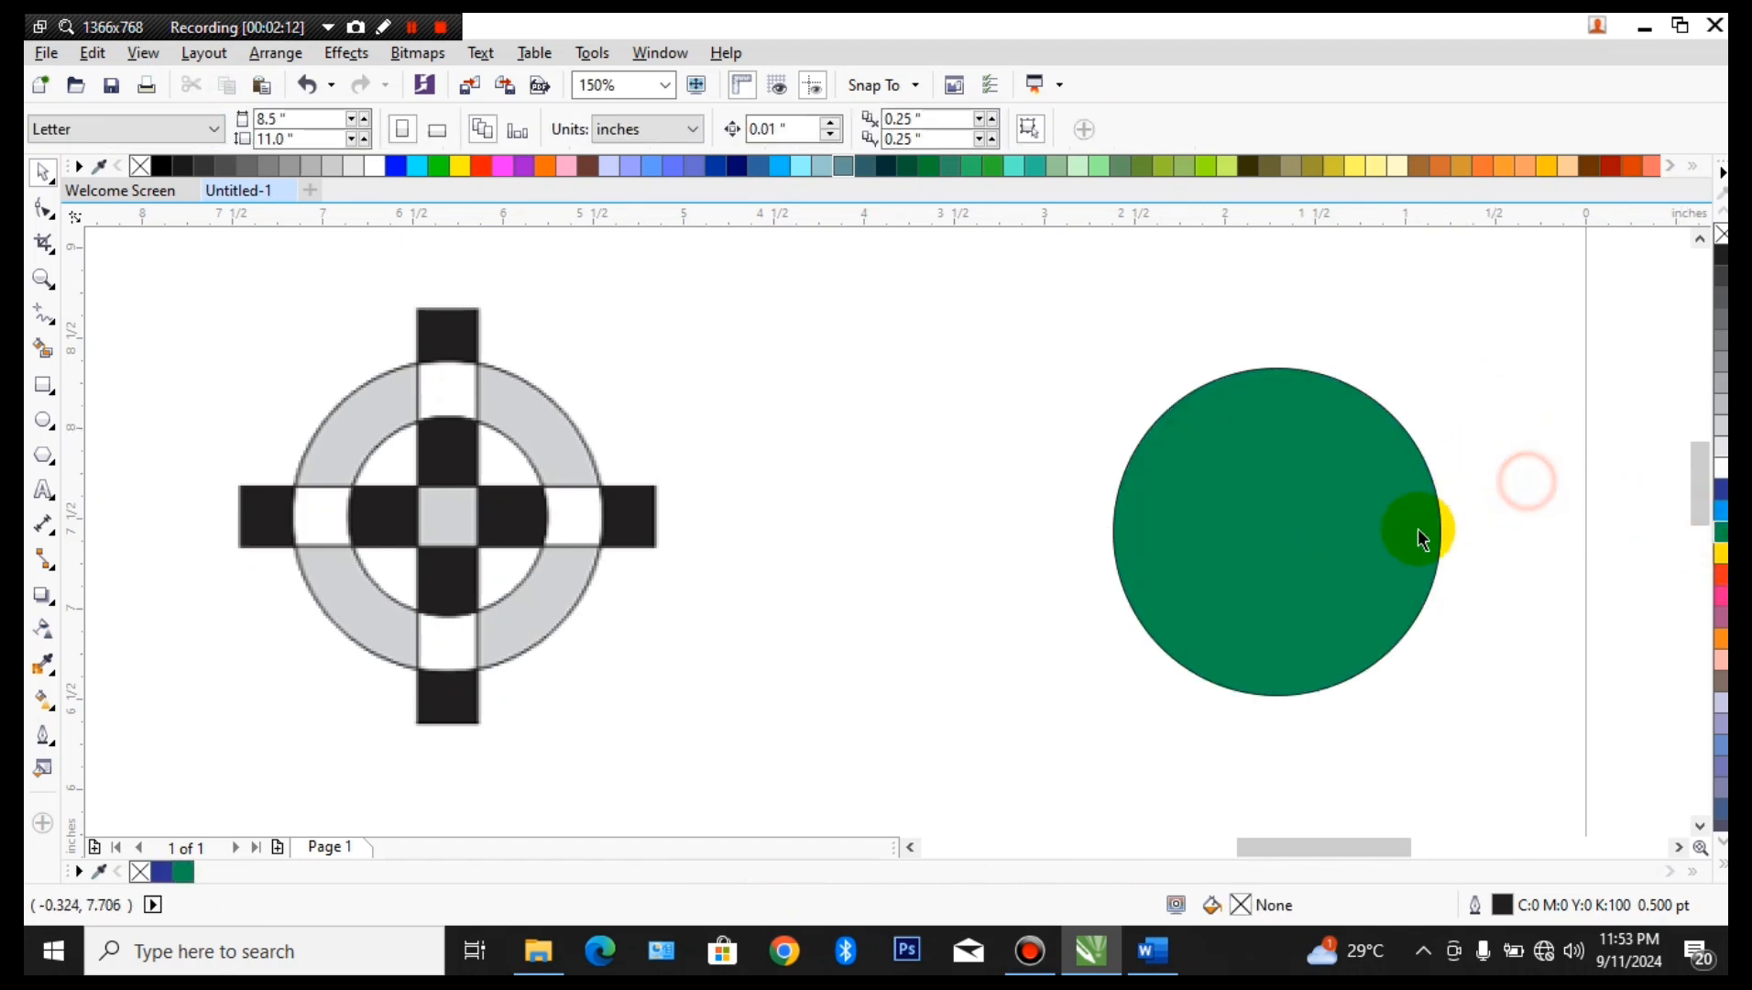
- Send the green circle to the back, behind the blue circle
click(1382, 537)
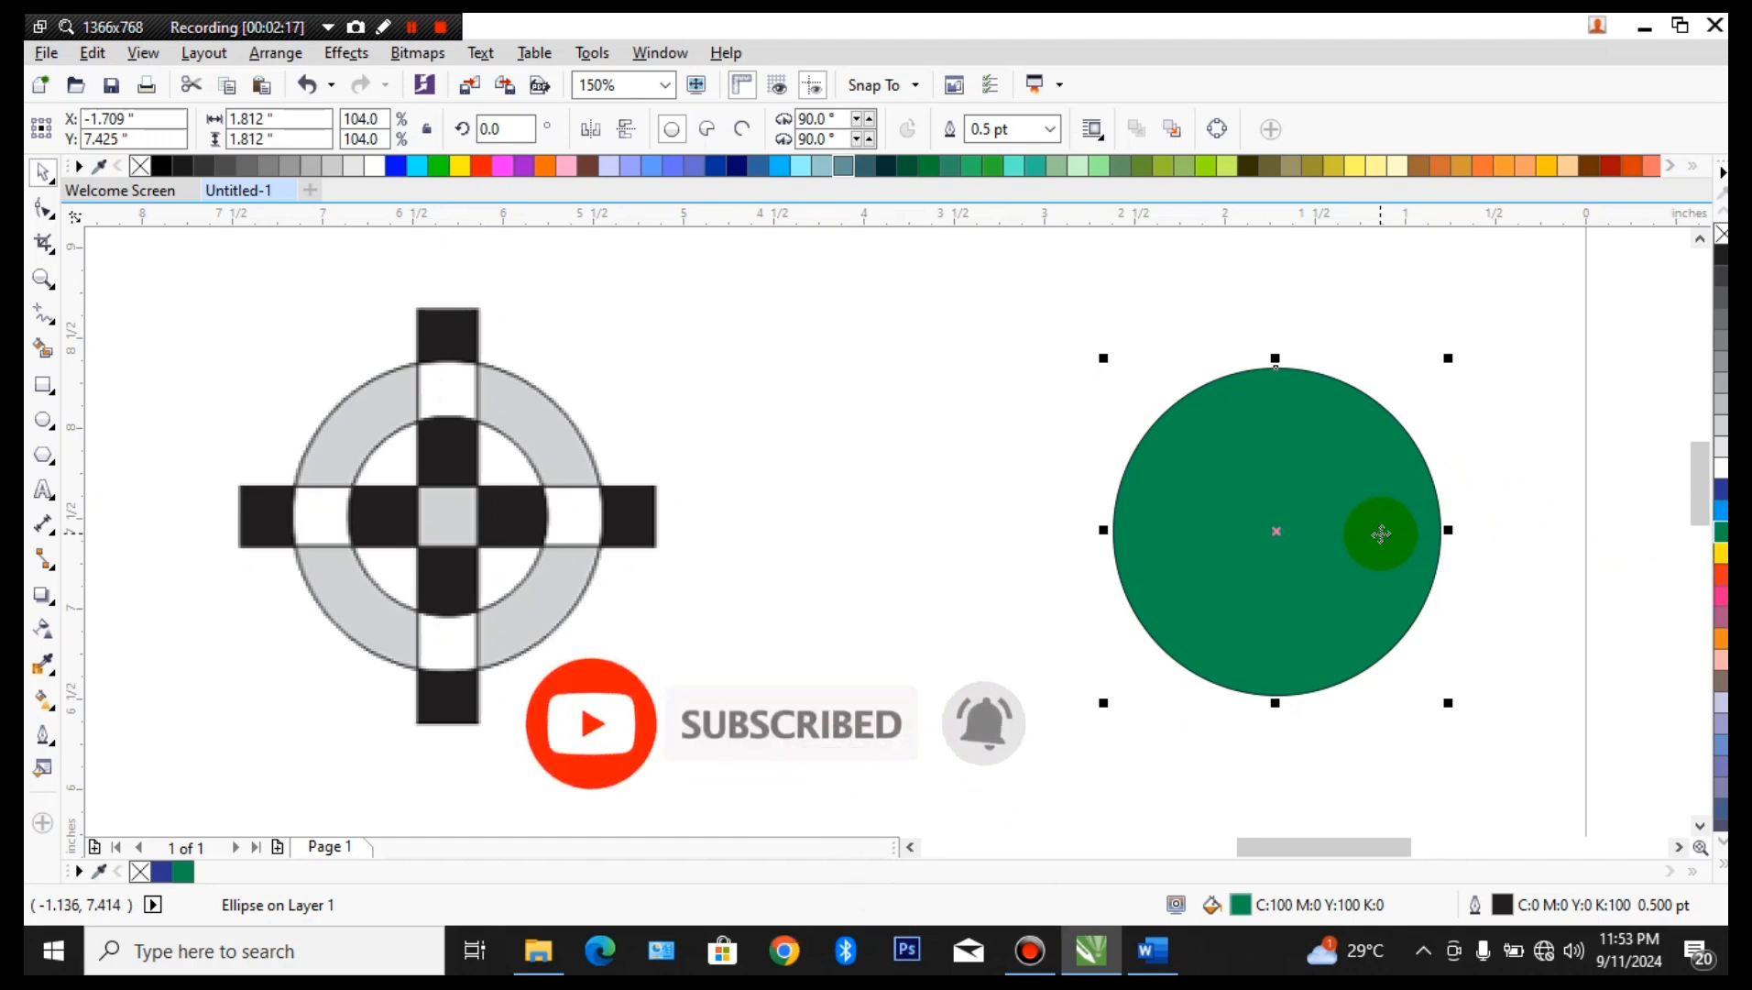
key(Down)
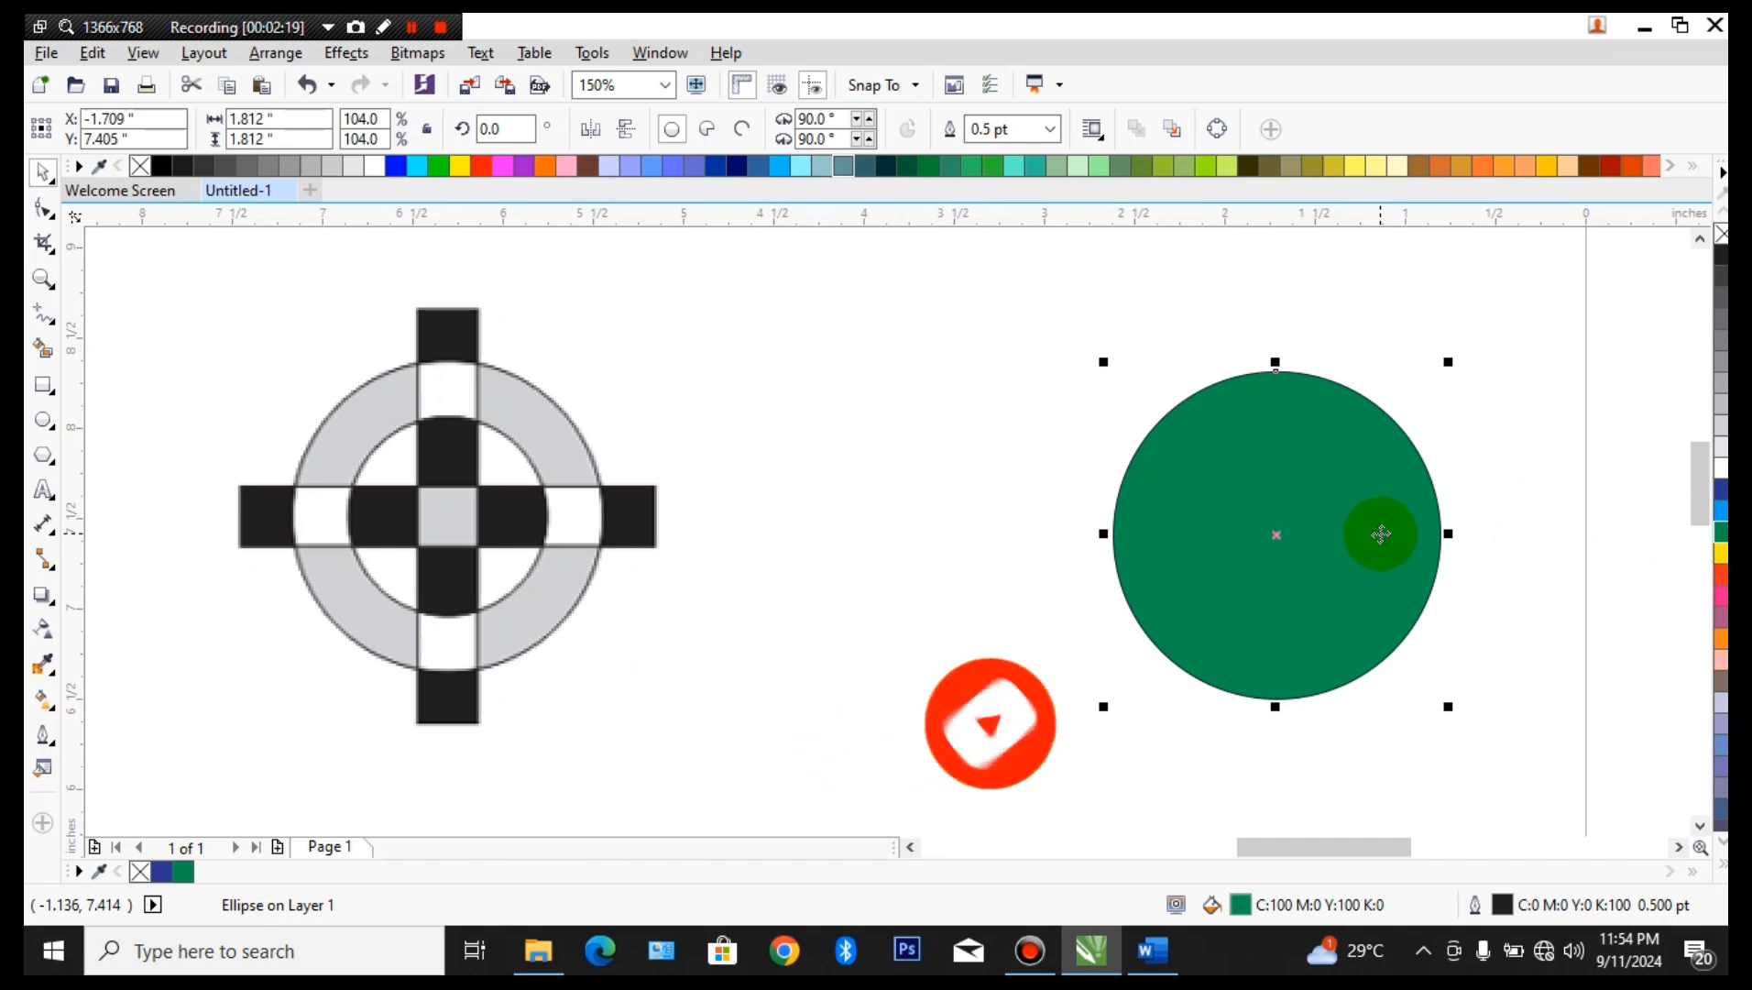
key(shift+Page_Down)
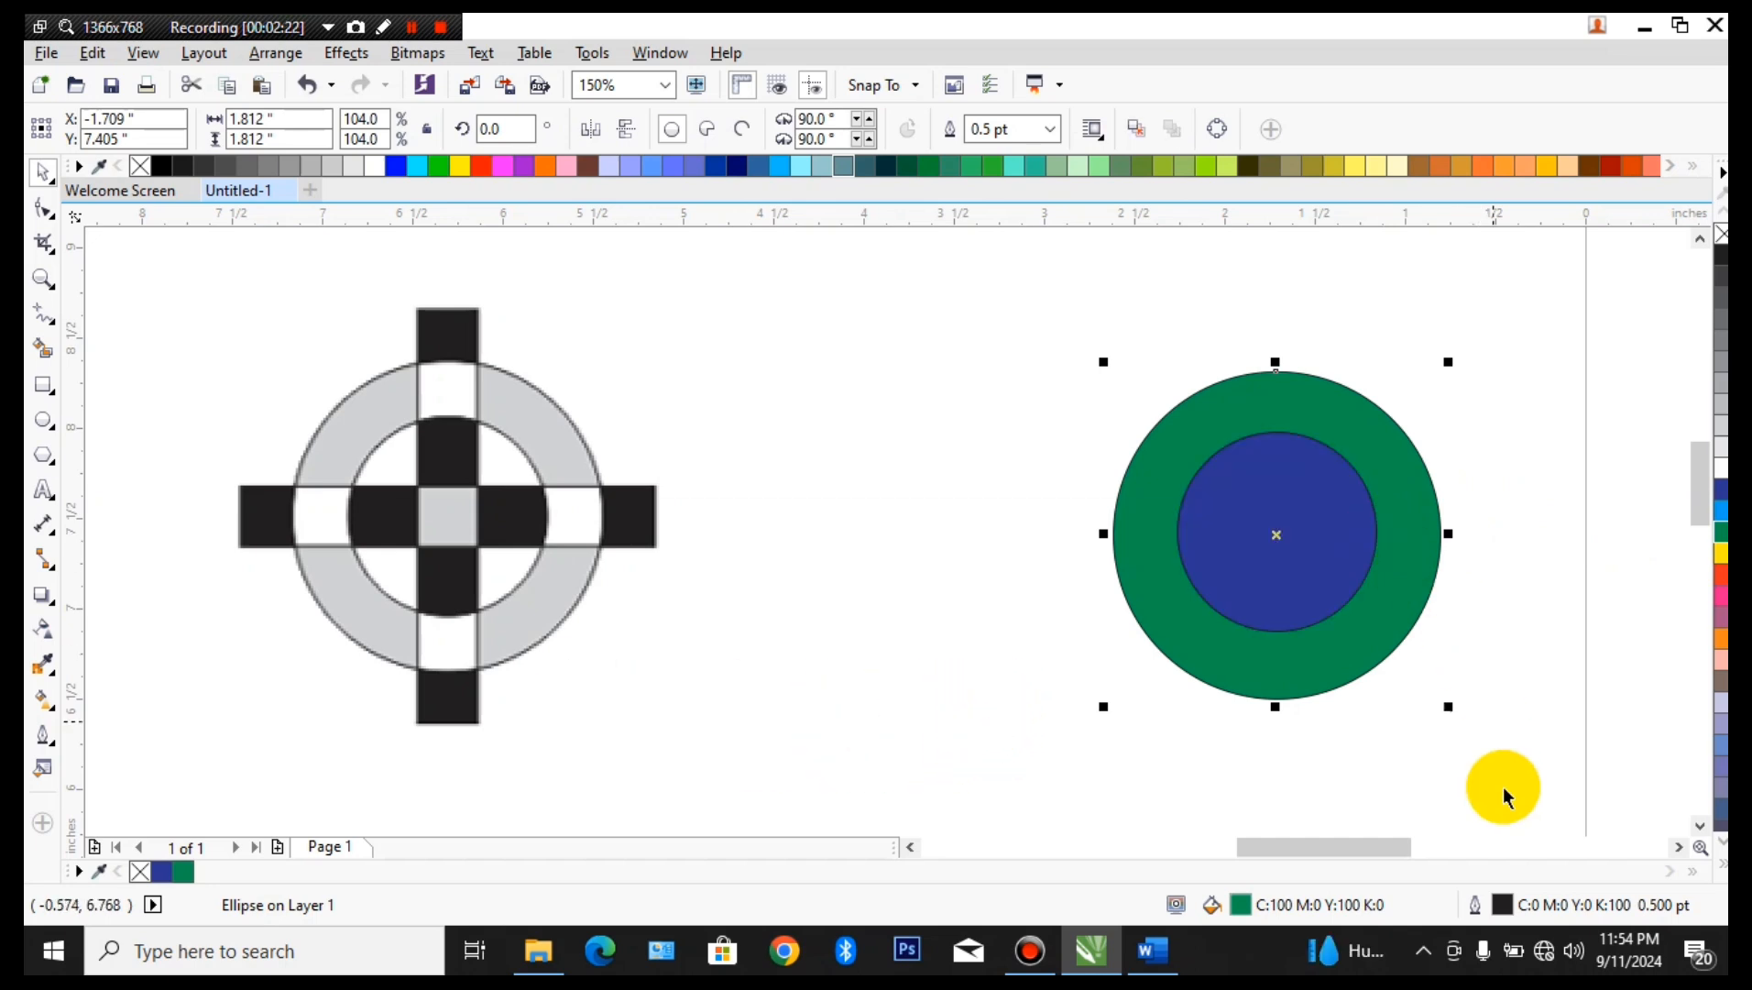
drag(1525, 803, 1029, 288)
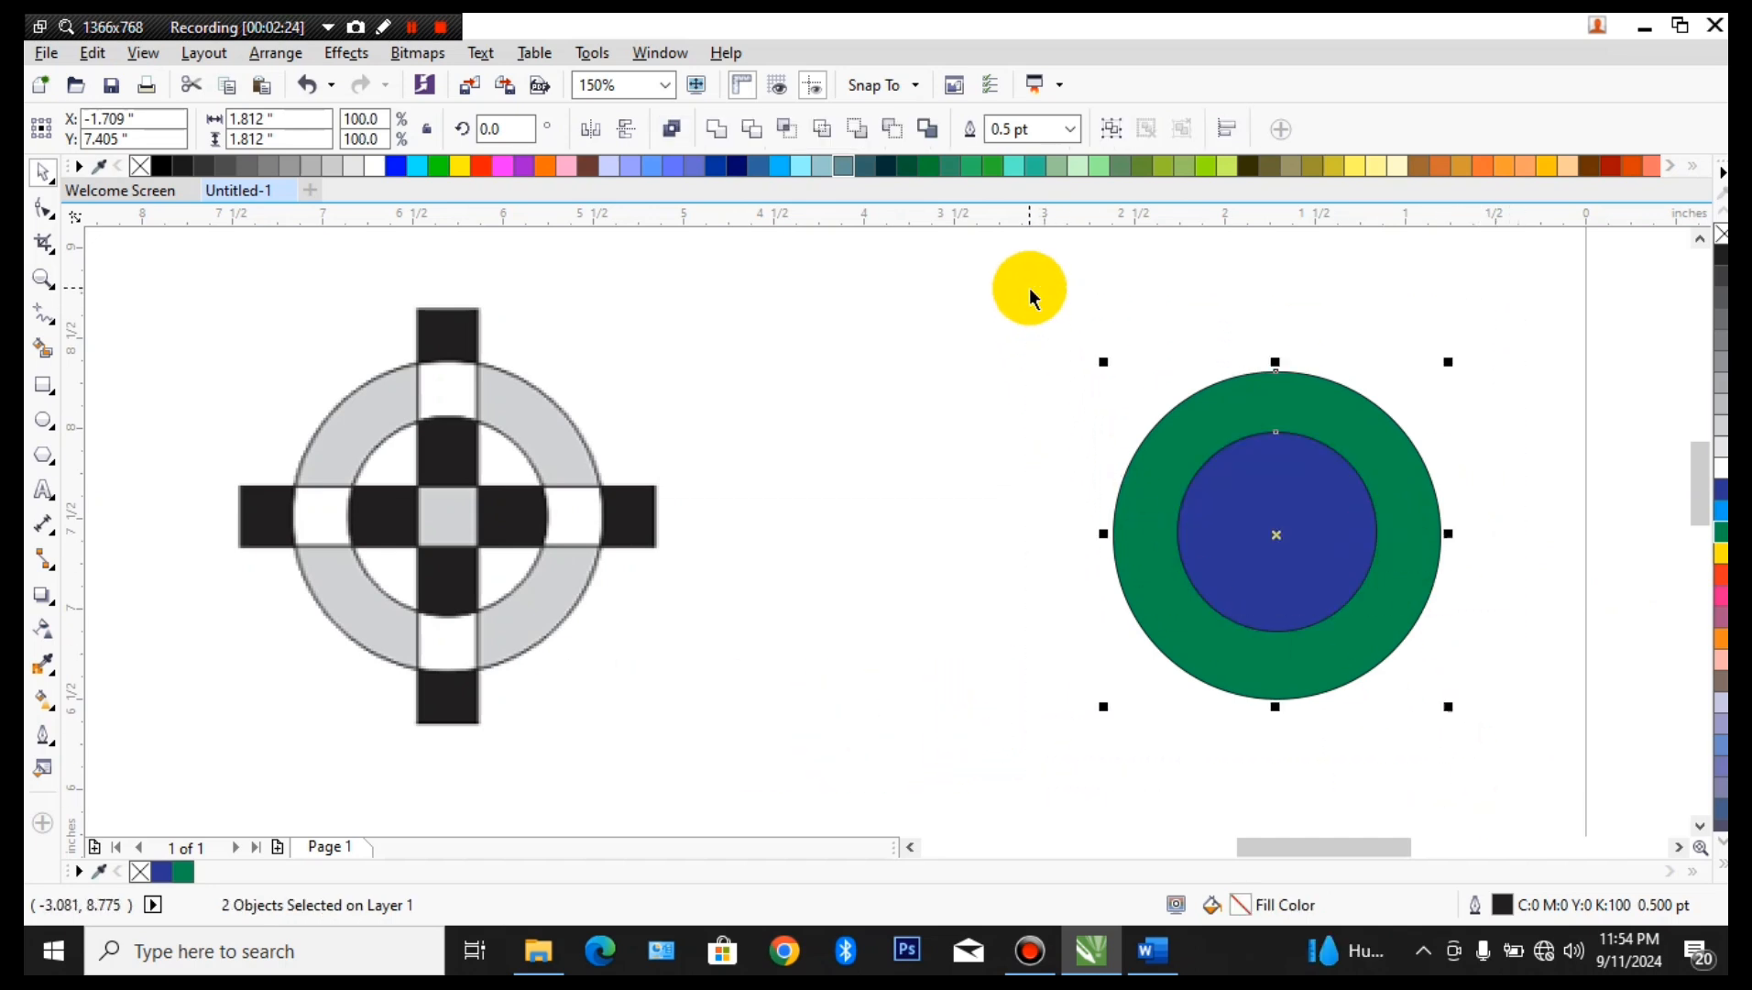
click(967, 396)
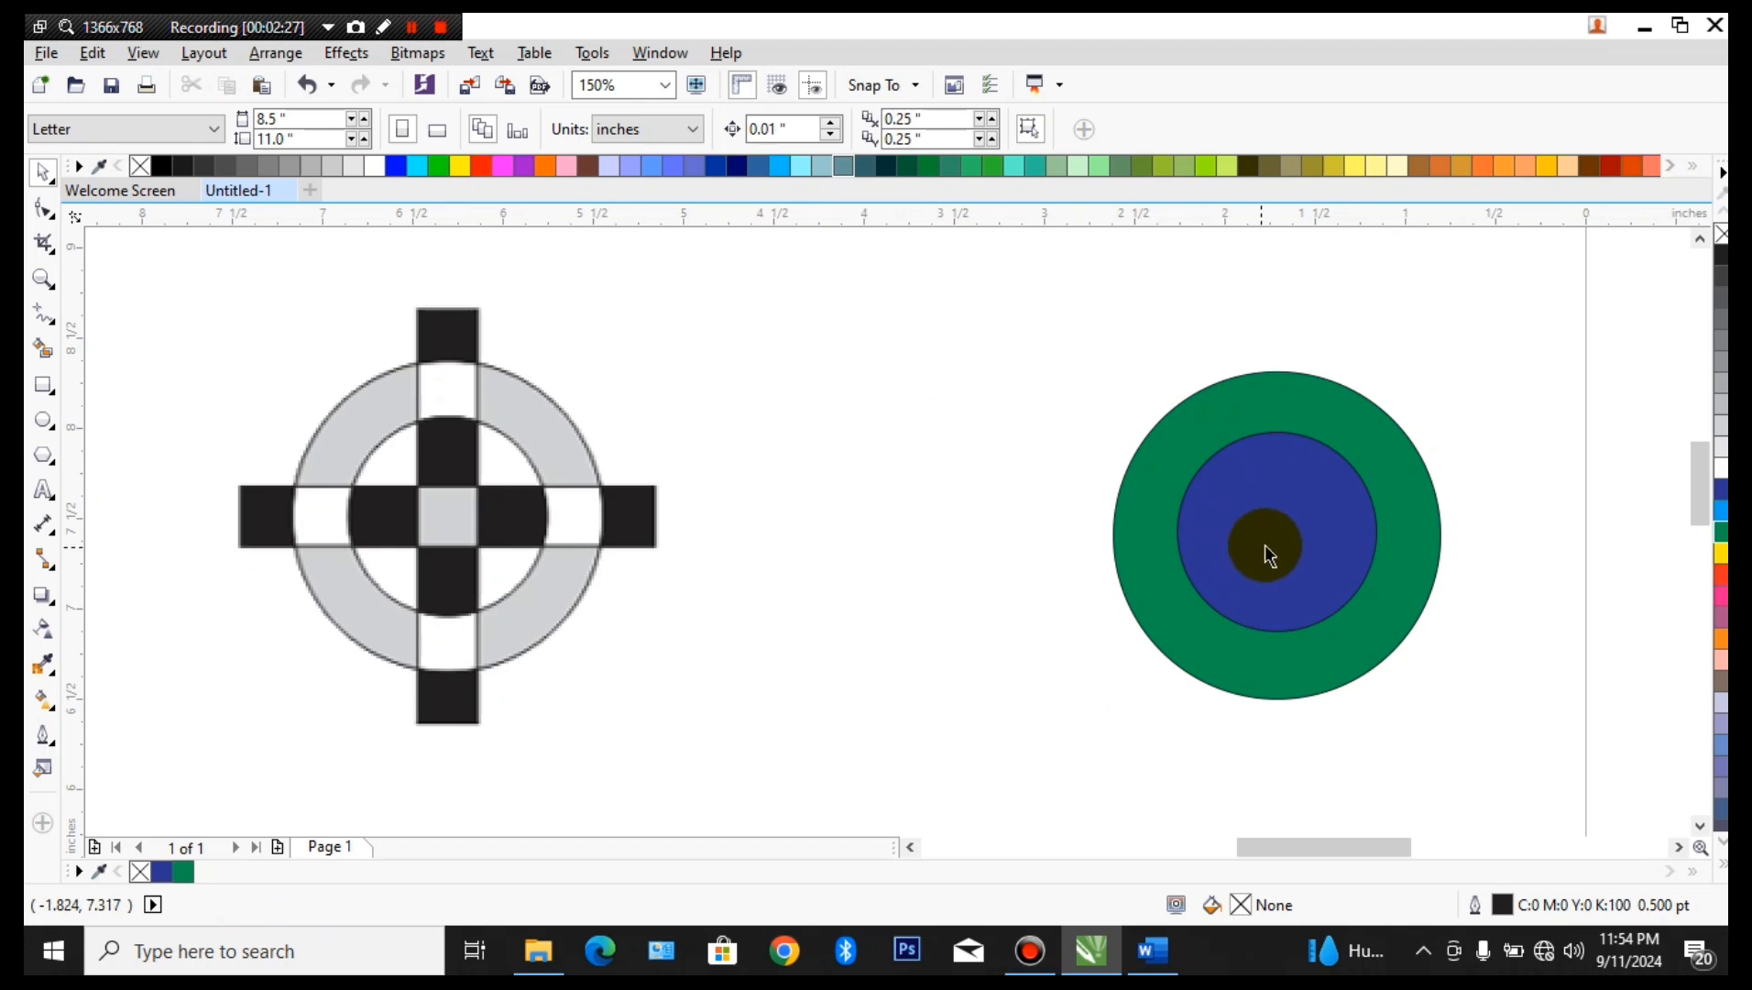
drag(1268, 550, 1327, 527)
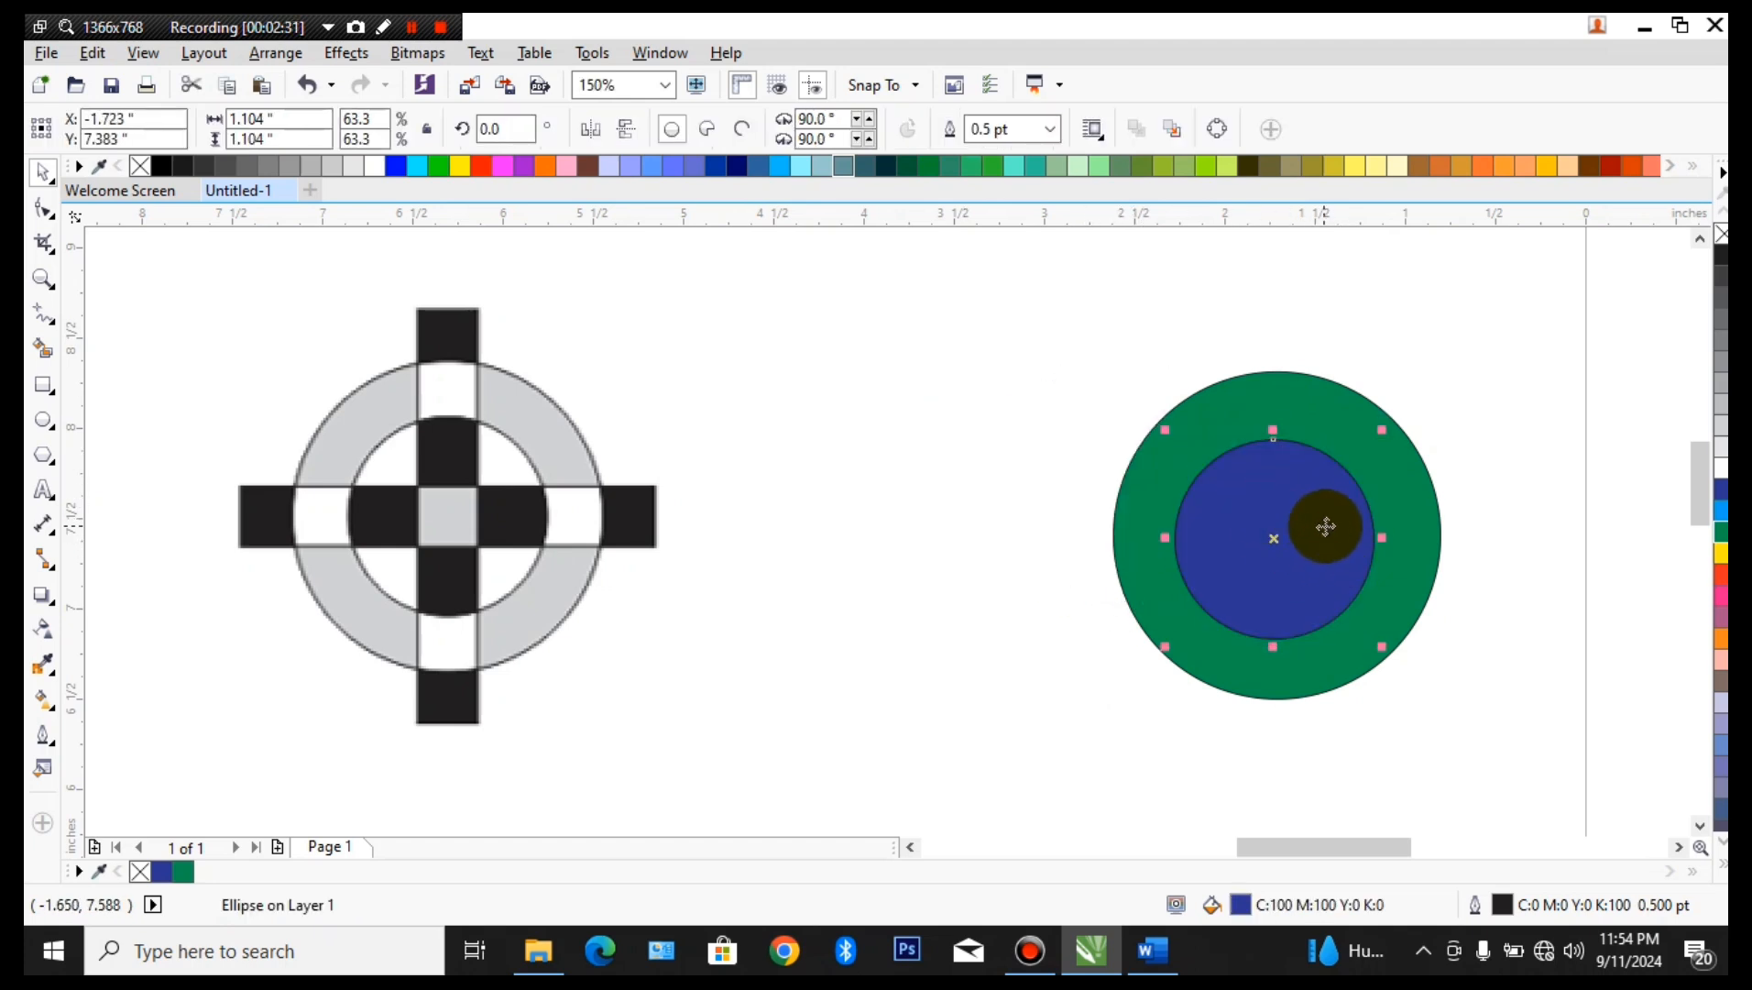
key(ctrl+z)
key(ctrl+z)
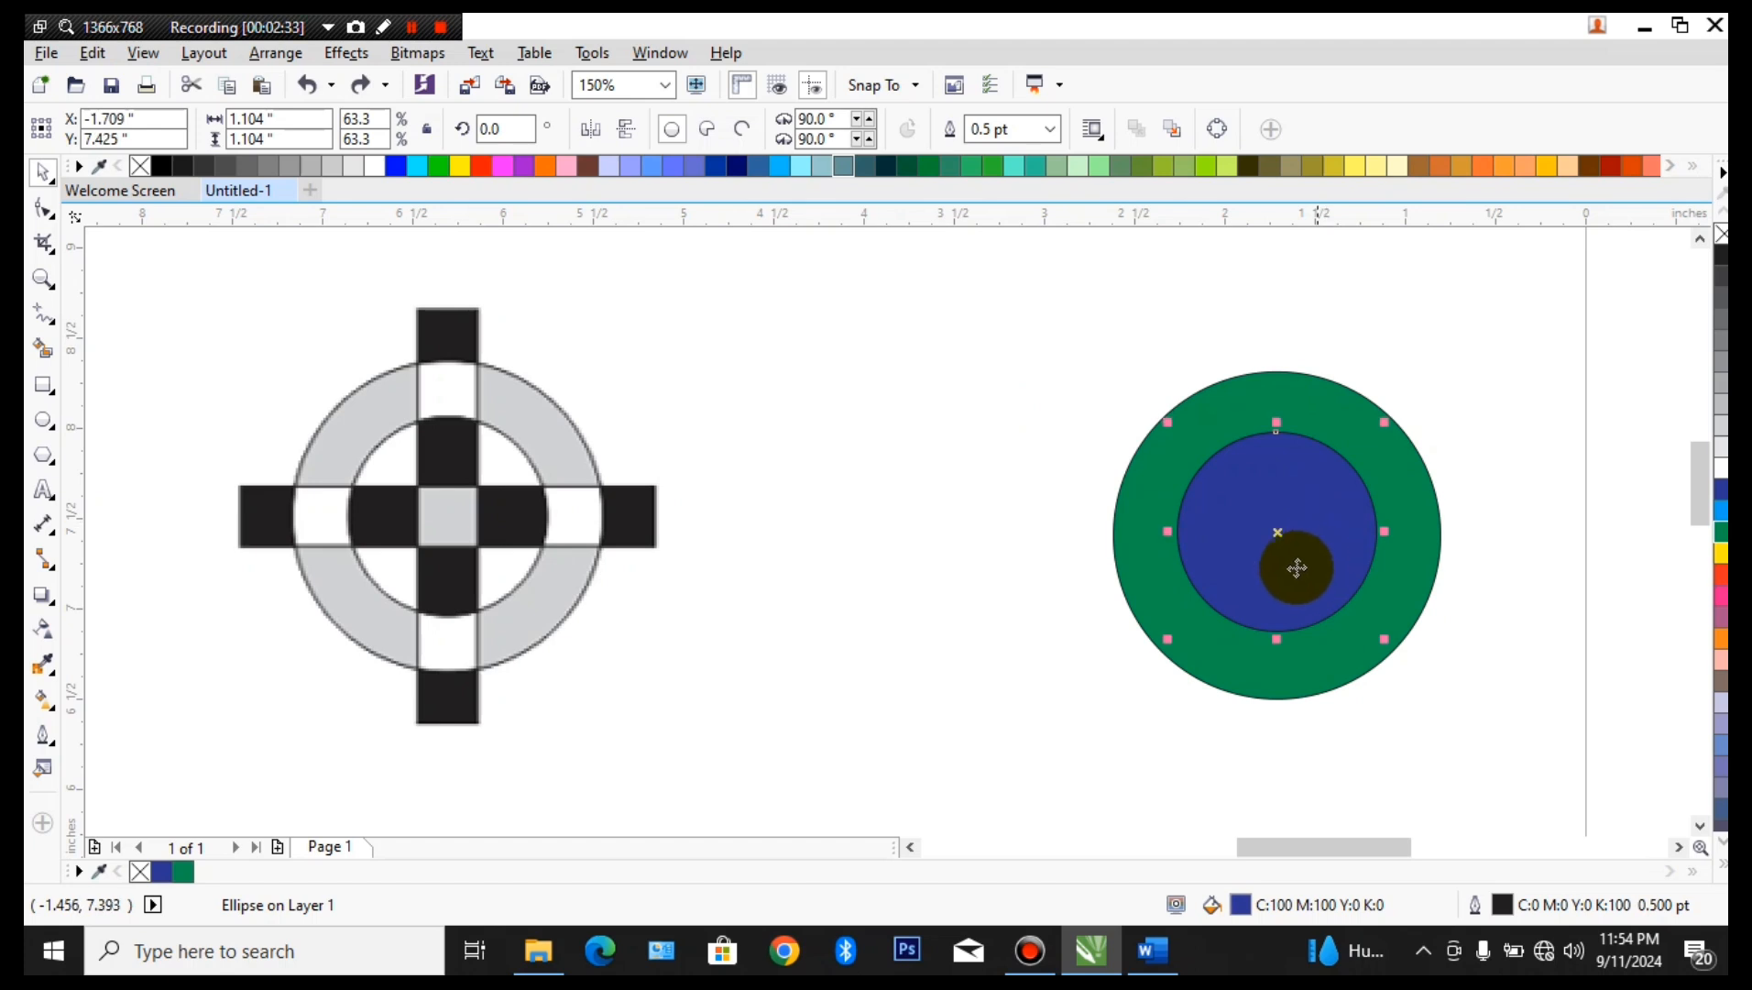
- Trim the green circle with the blue circle to leave a ring, and move the blue circle out beside the reference artwork
mouse_move(1262, 525)
mouse_down()
mouse_move(1240, 442)
mouse_move(1252, 403)
mouse_move(1280, 407)
mouse_move(1293, 524)
mouse_up()
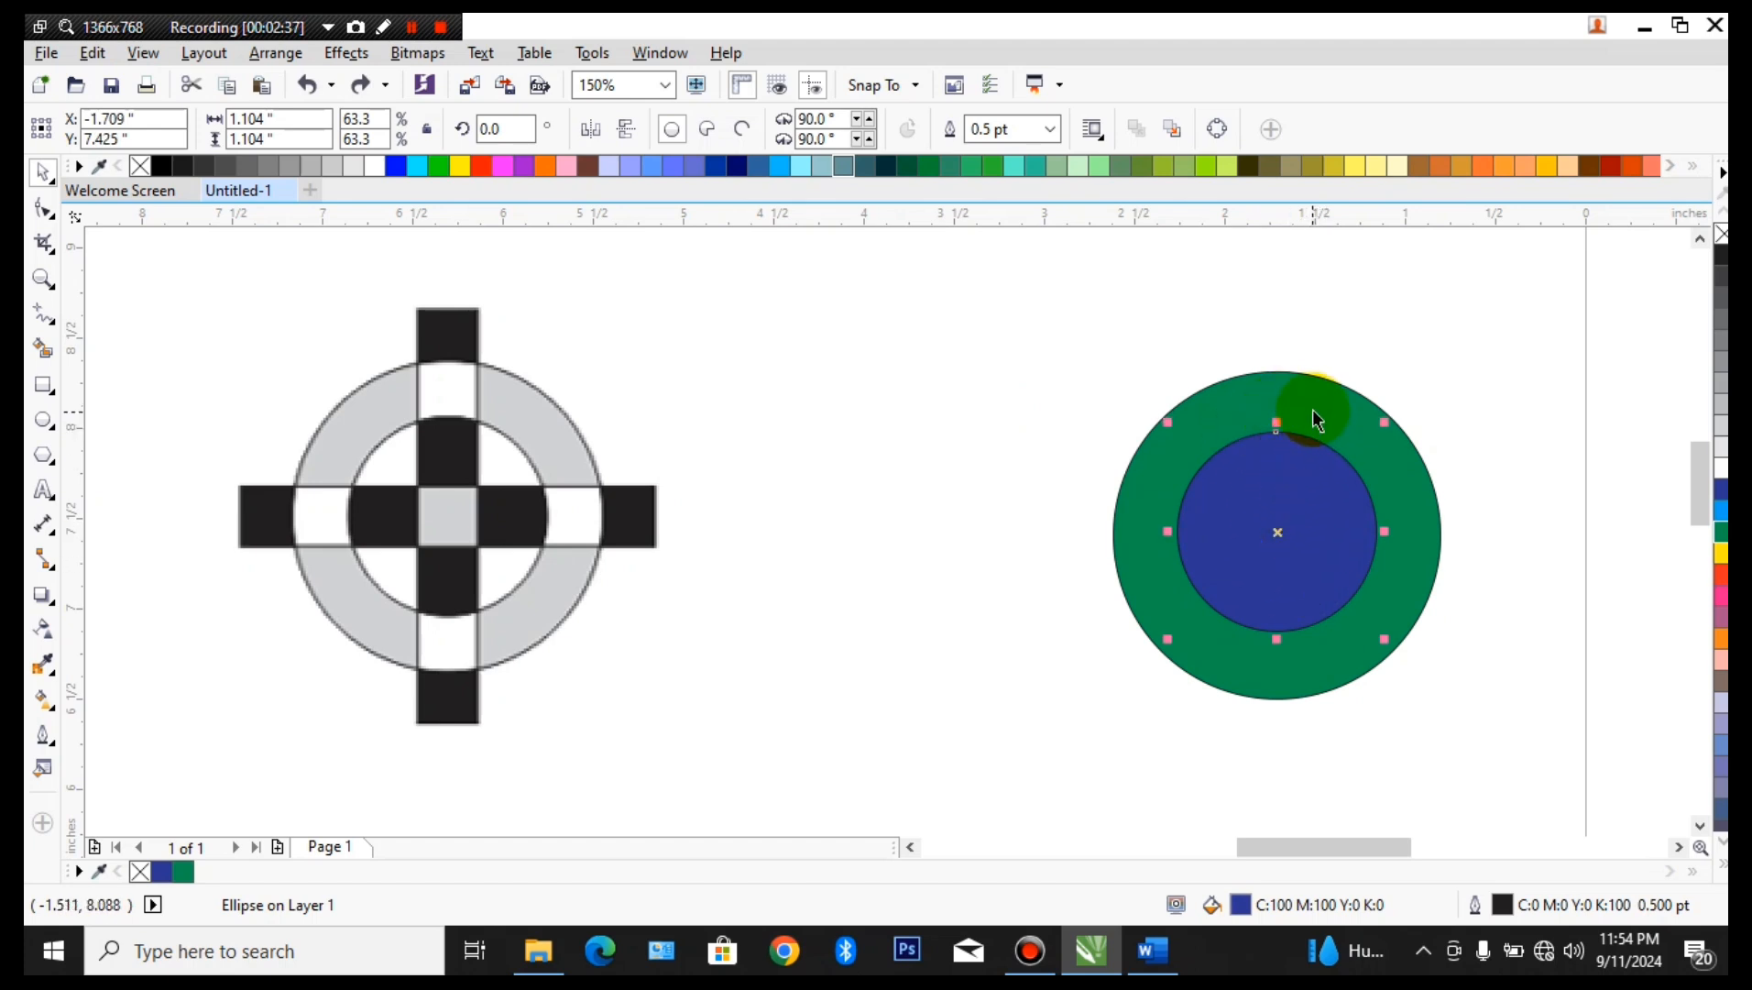
shift+click(1313, 410)
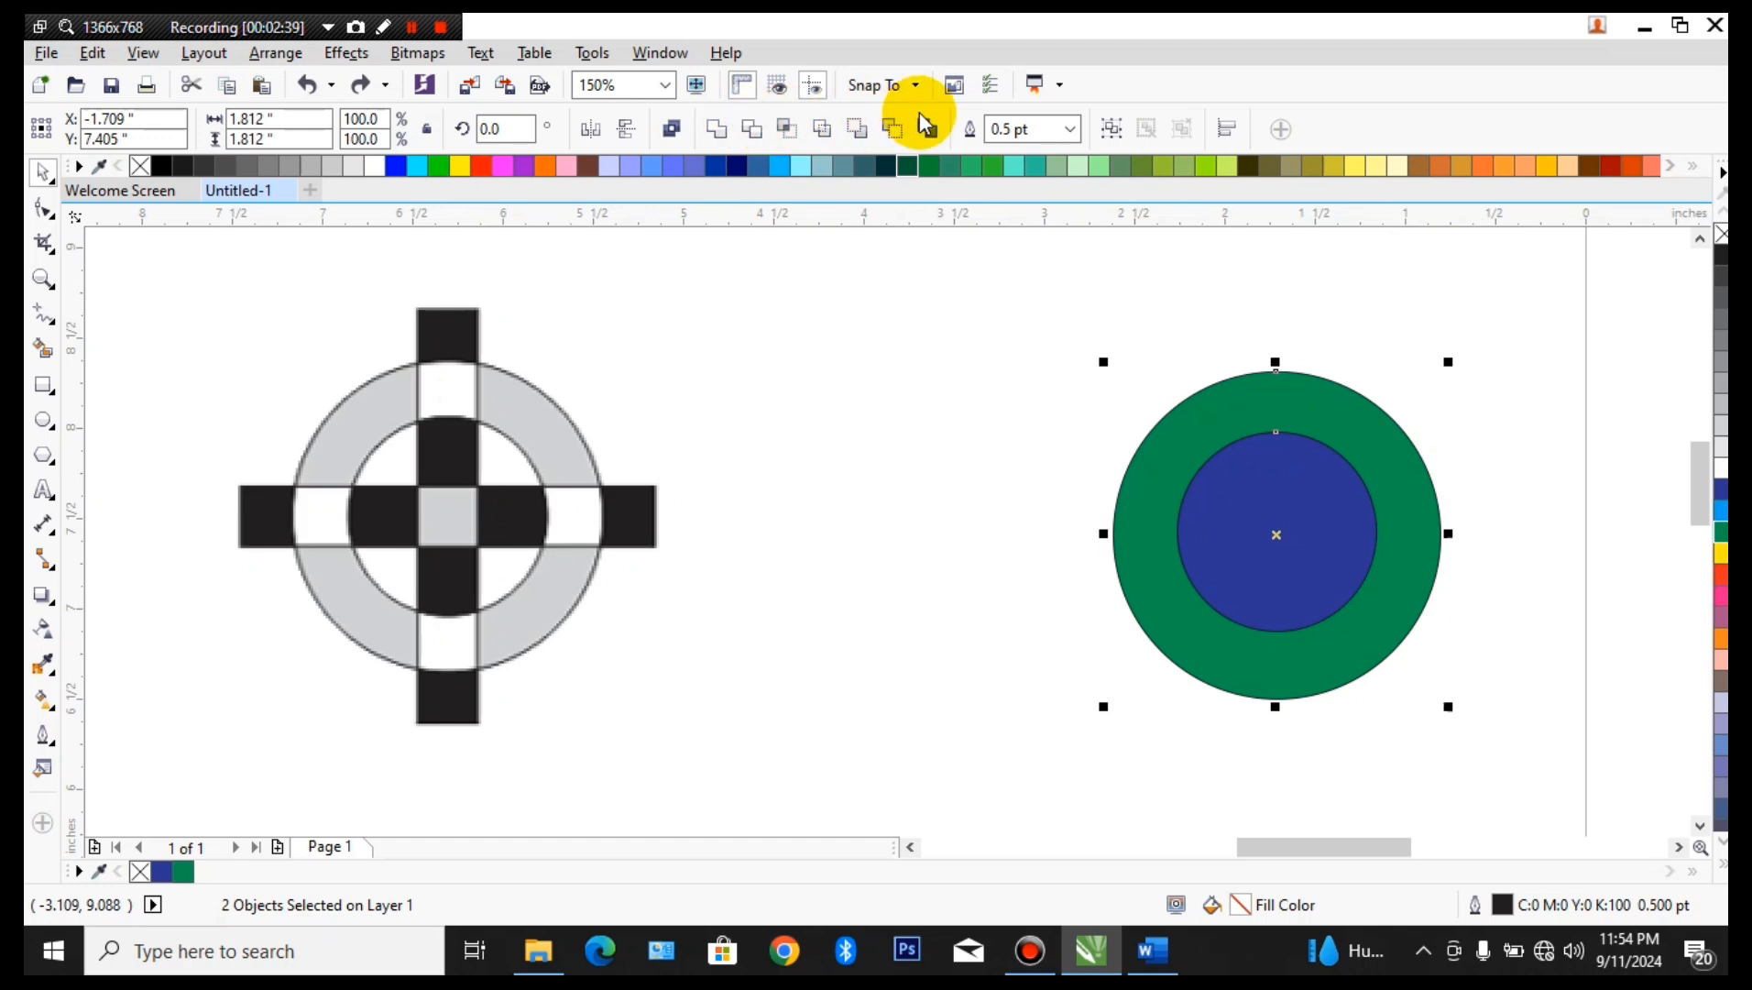
click(757, 132)
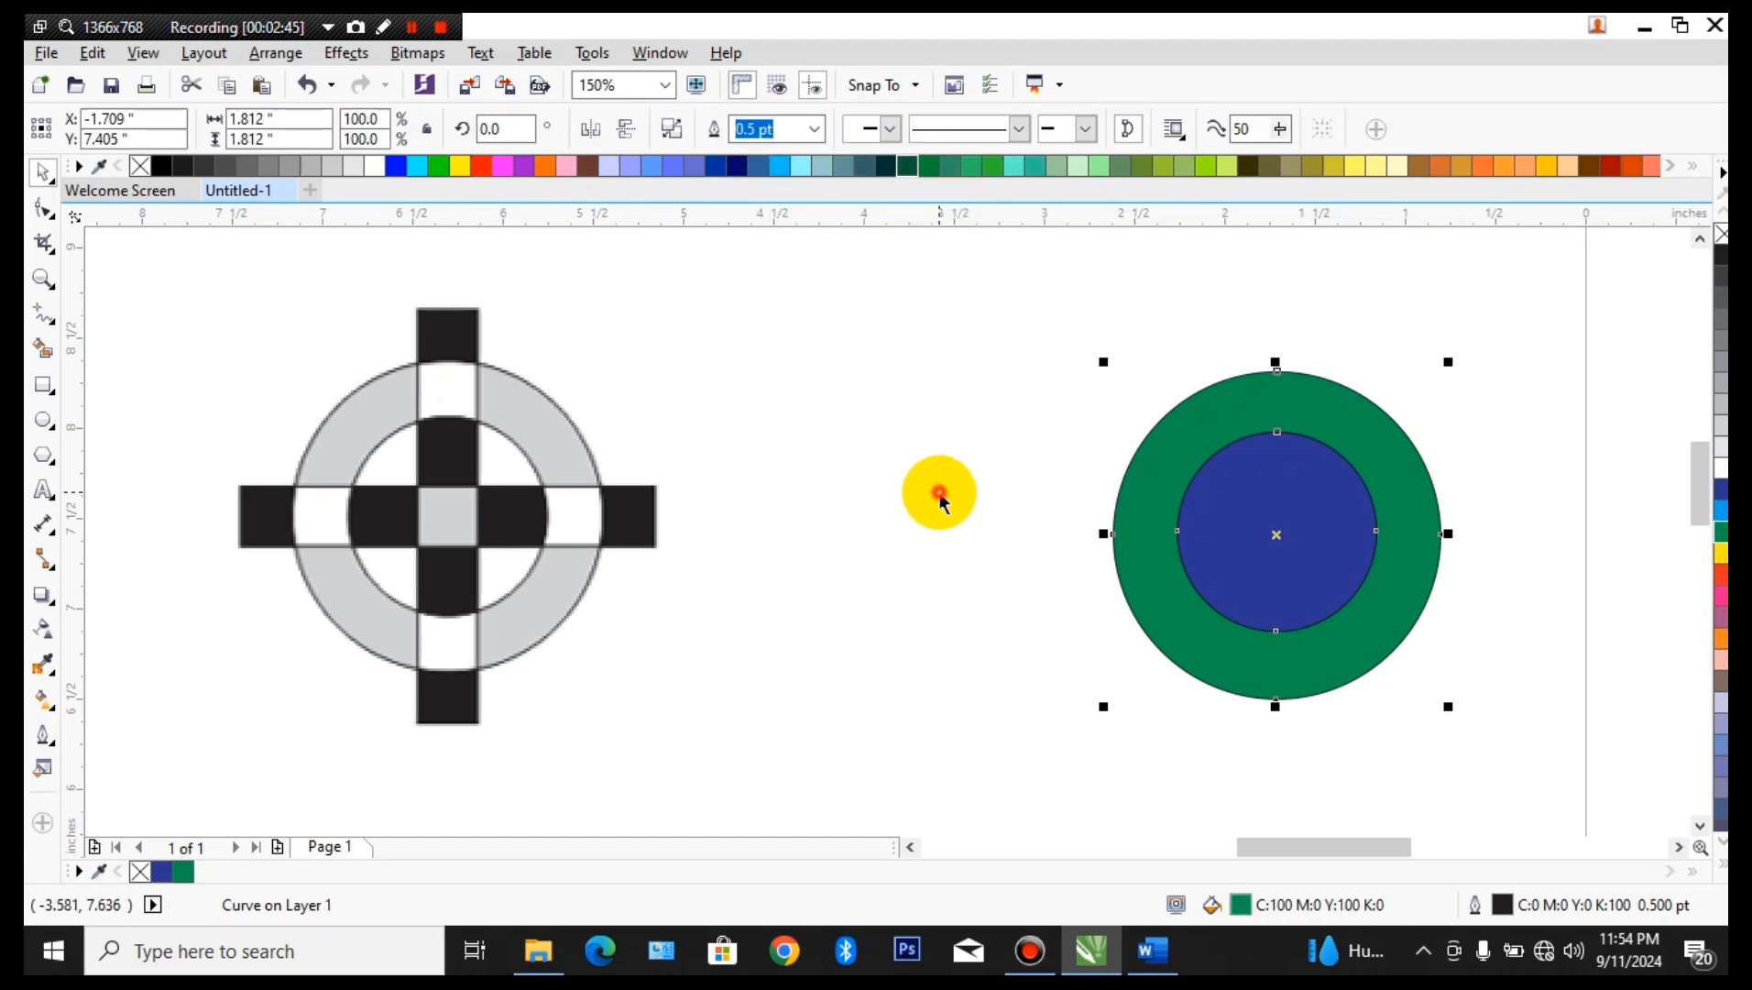
click(938, 490)
drag(1240, 520, 785, 369)
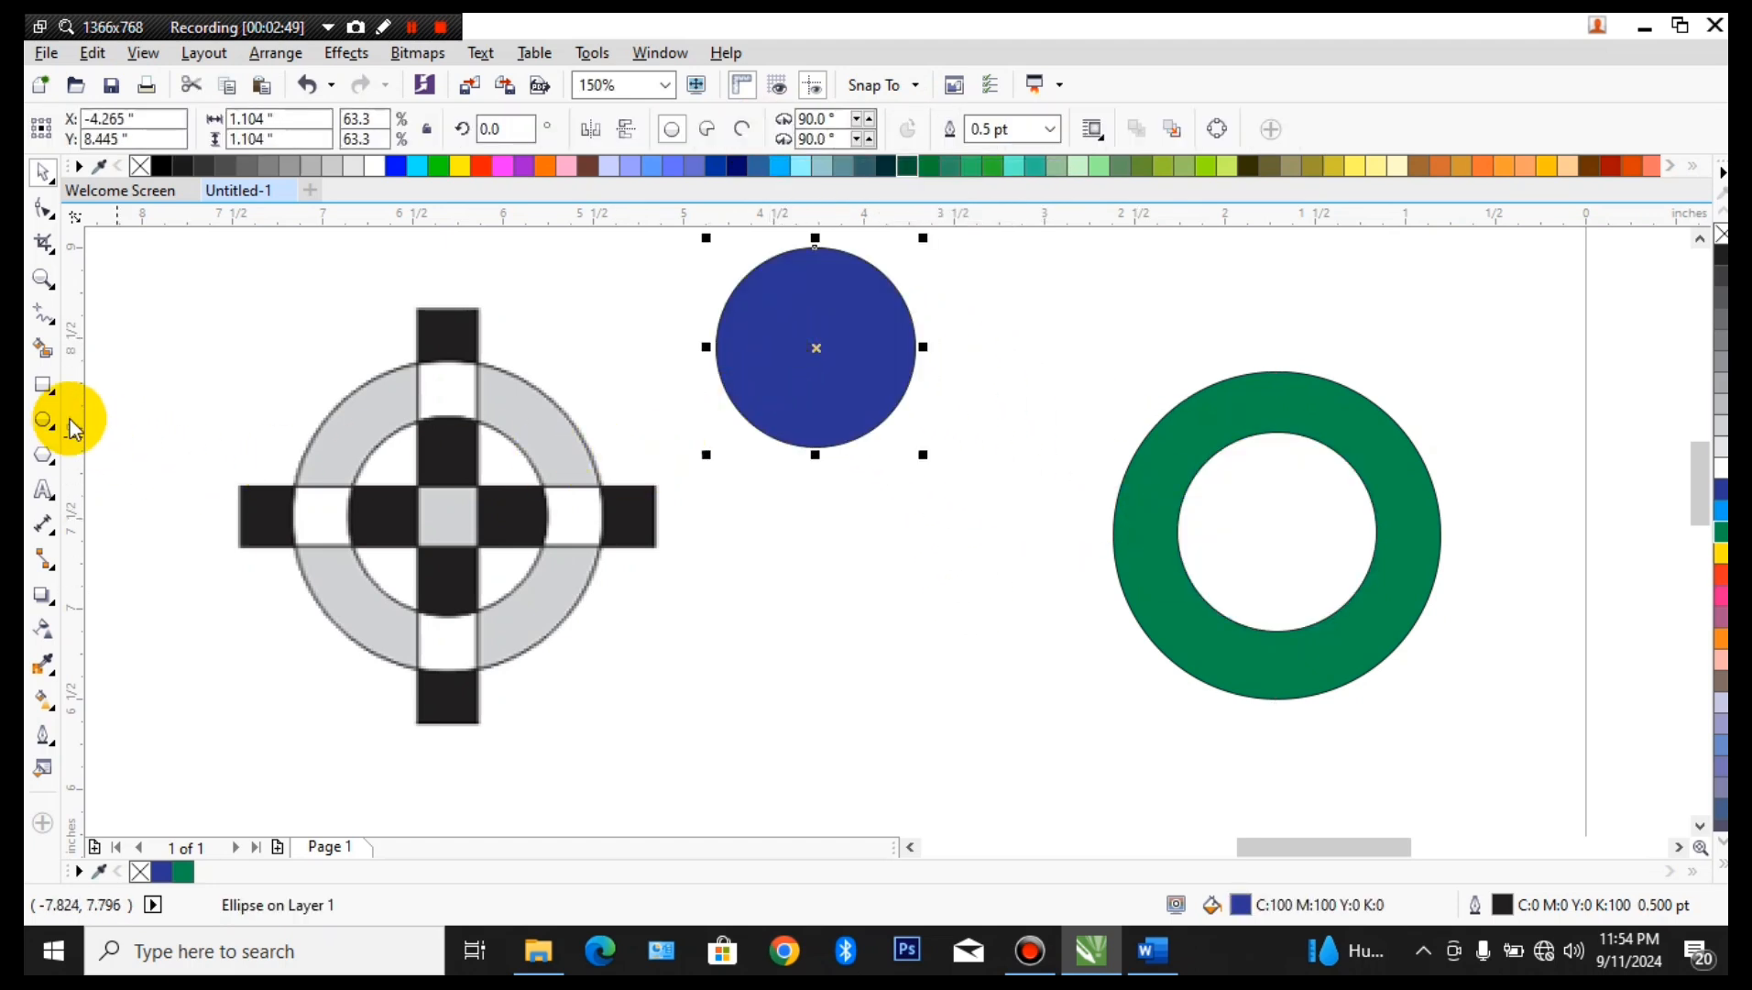
- Draw a vertical rectangle about 0.43 by 2.8 inches and place it across the middle of the green ring
click(51, 392)
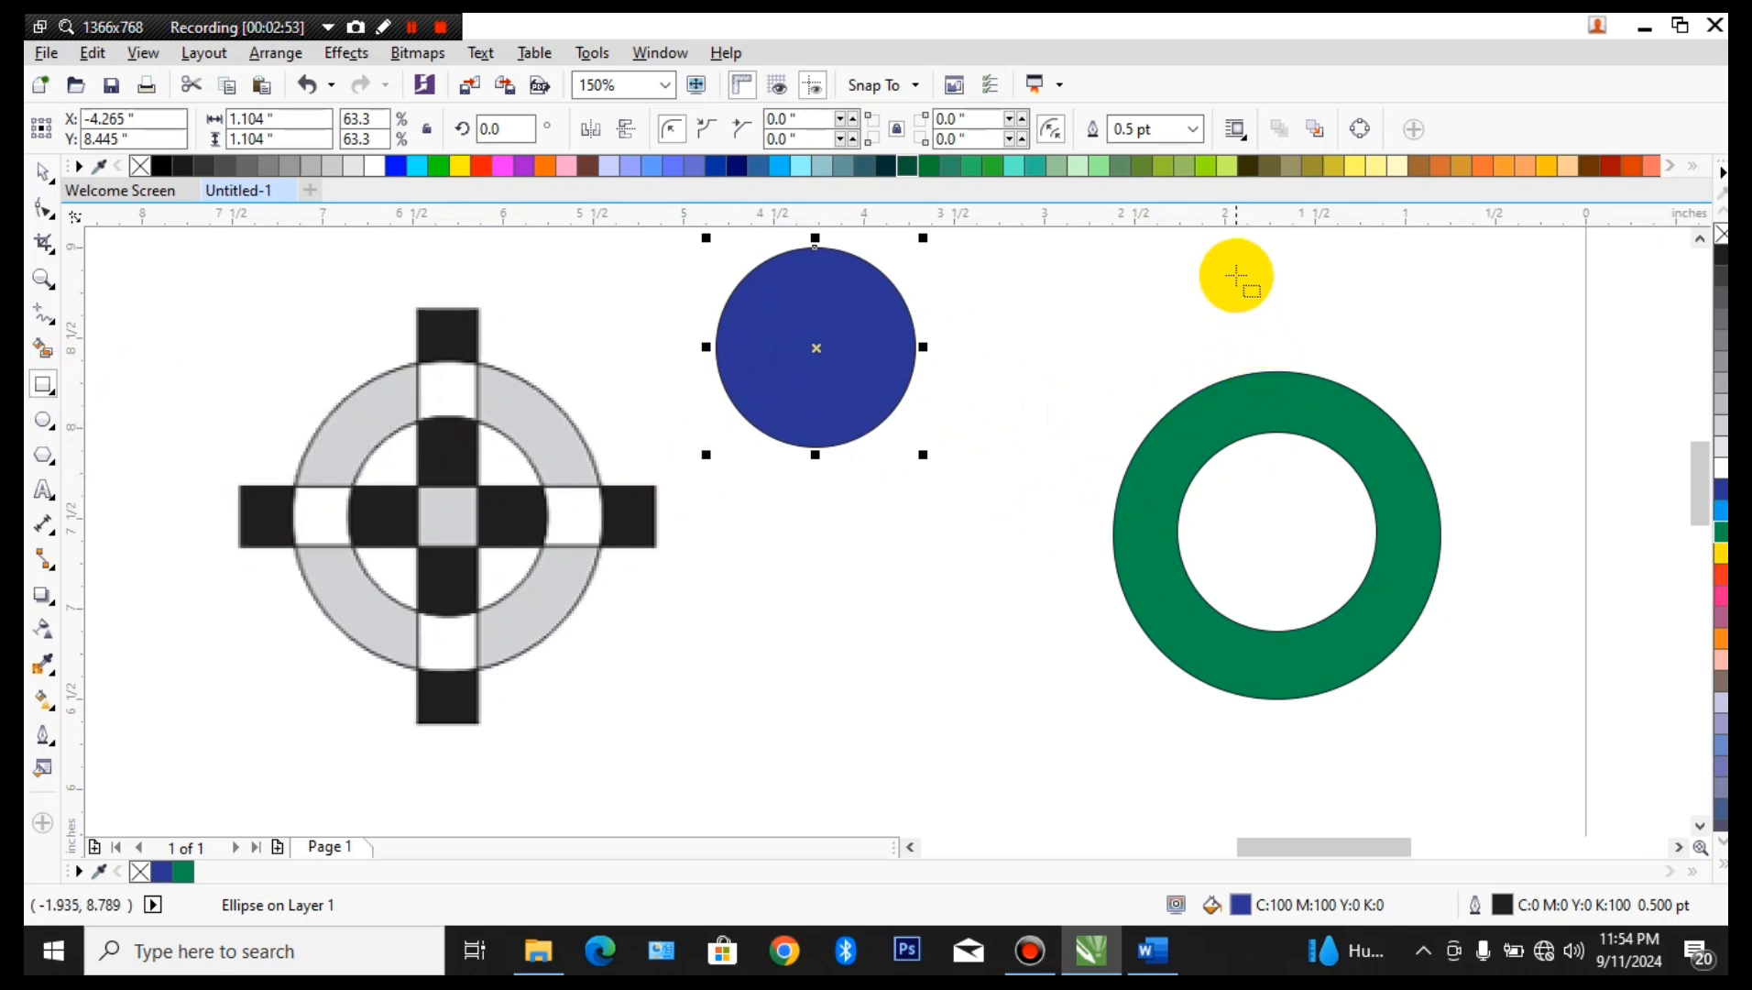
drag(1238, 273, 1315, 779)
drag(1275, 516, 1270, 426)
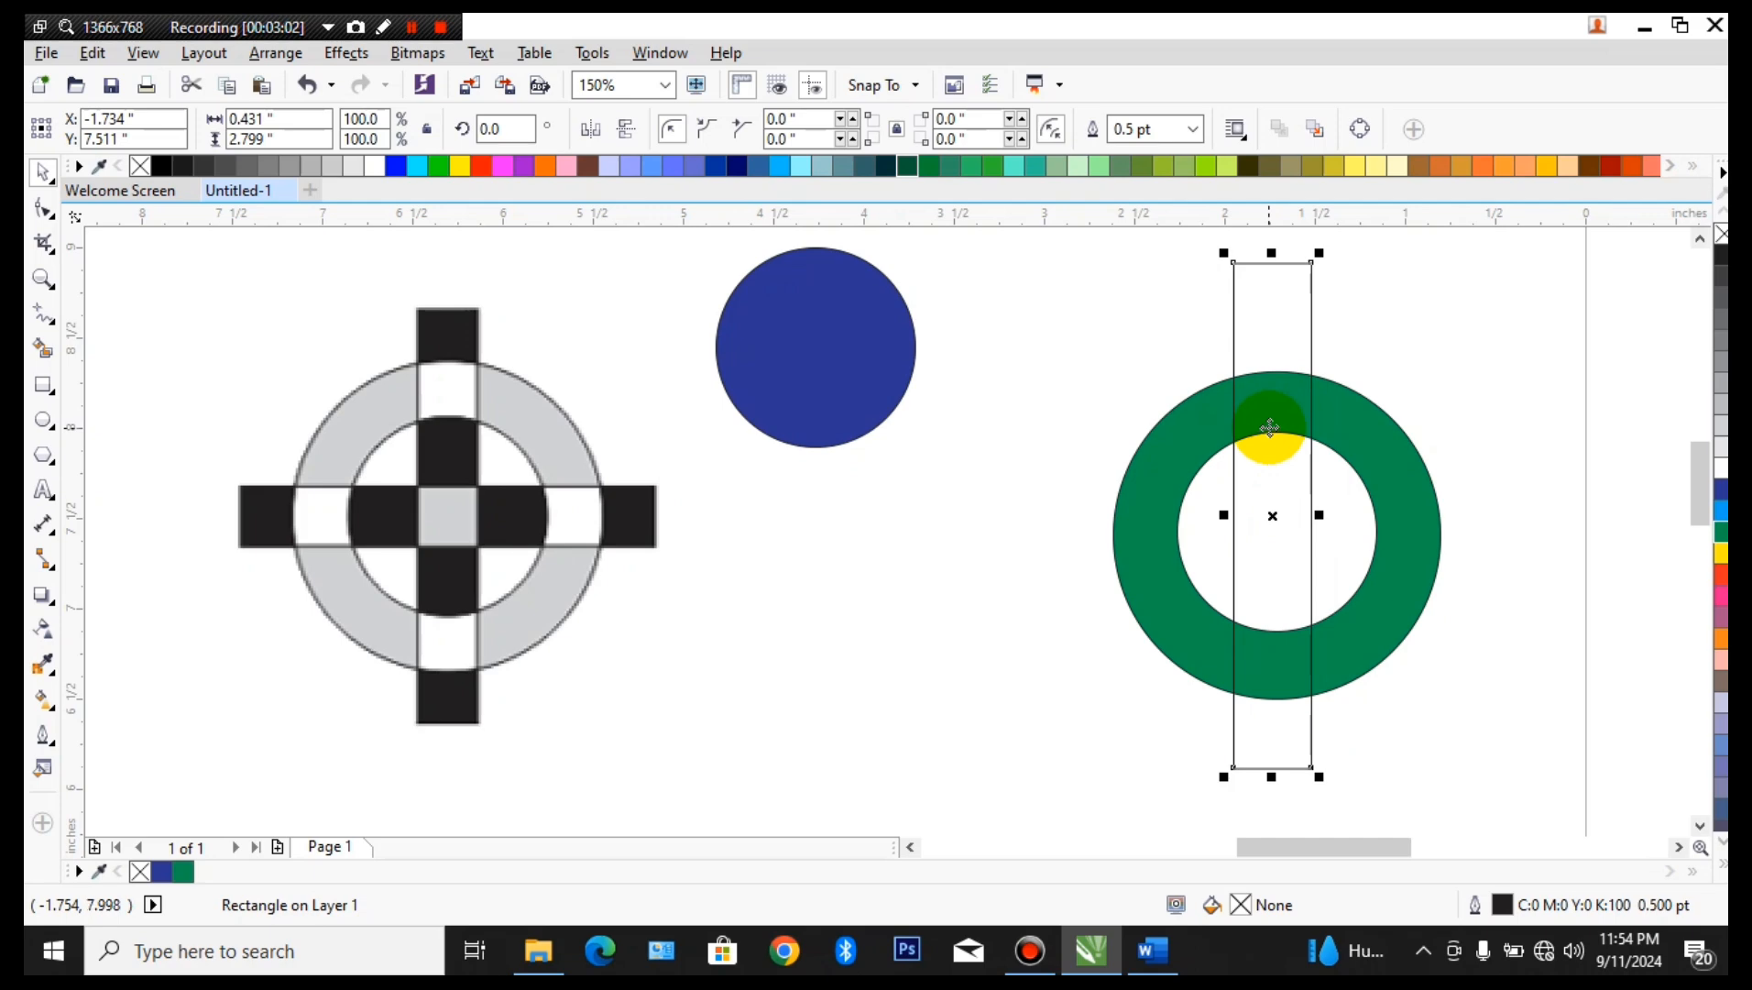
- Duplicate the vertical rectangle, rotate the copy 90 degrees, and centre it on the green ring to form a cross
drag(1270, 427, 1483, 527)
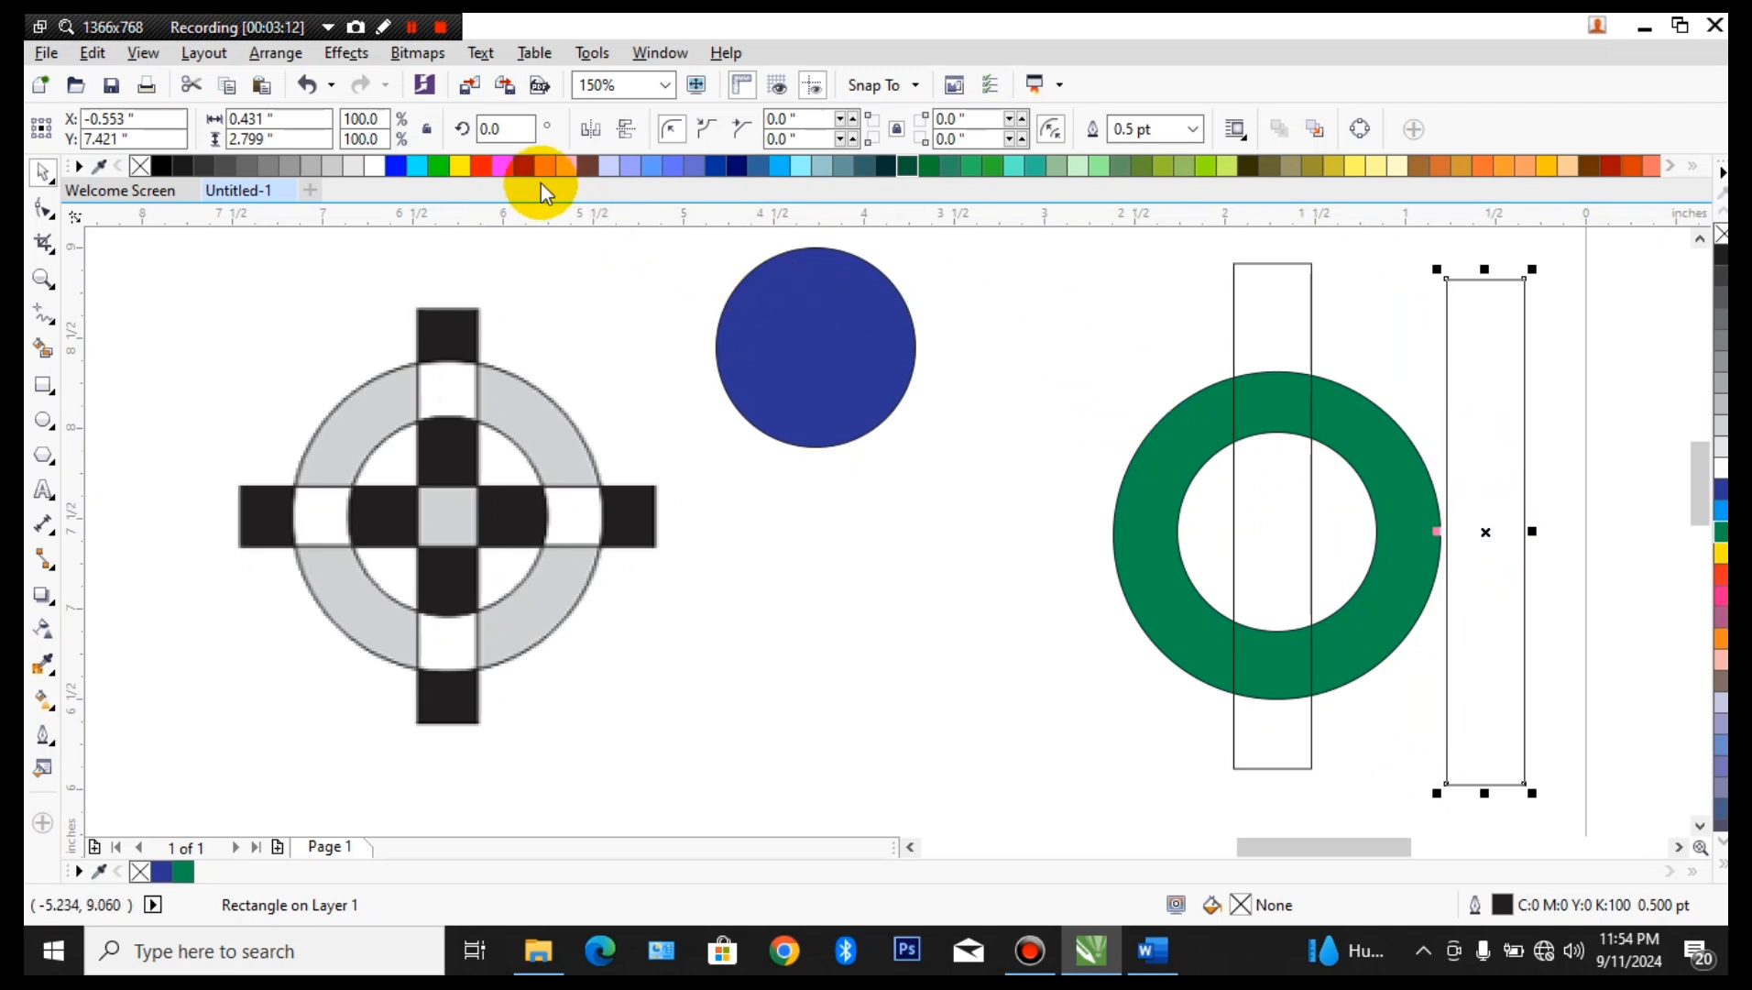
click(513, 128)
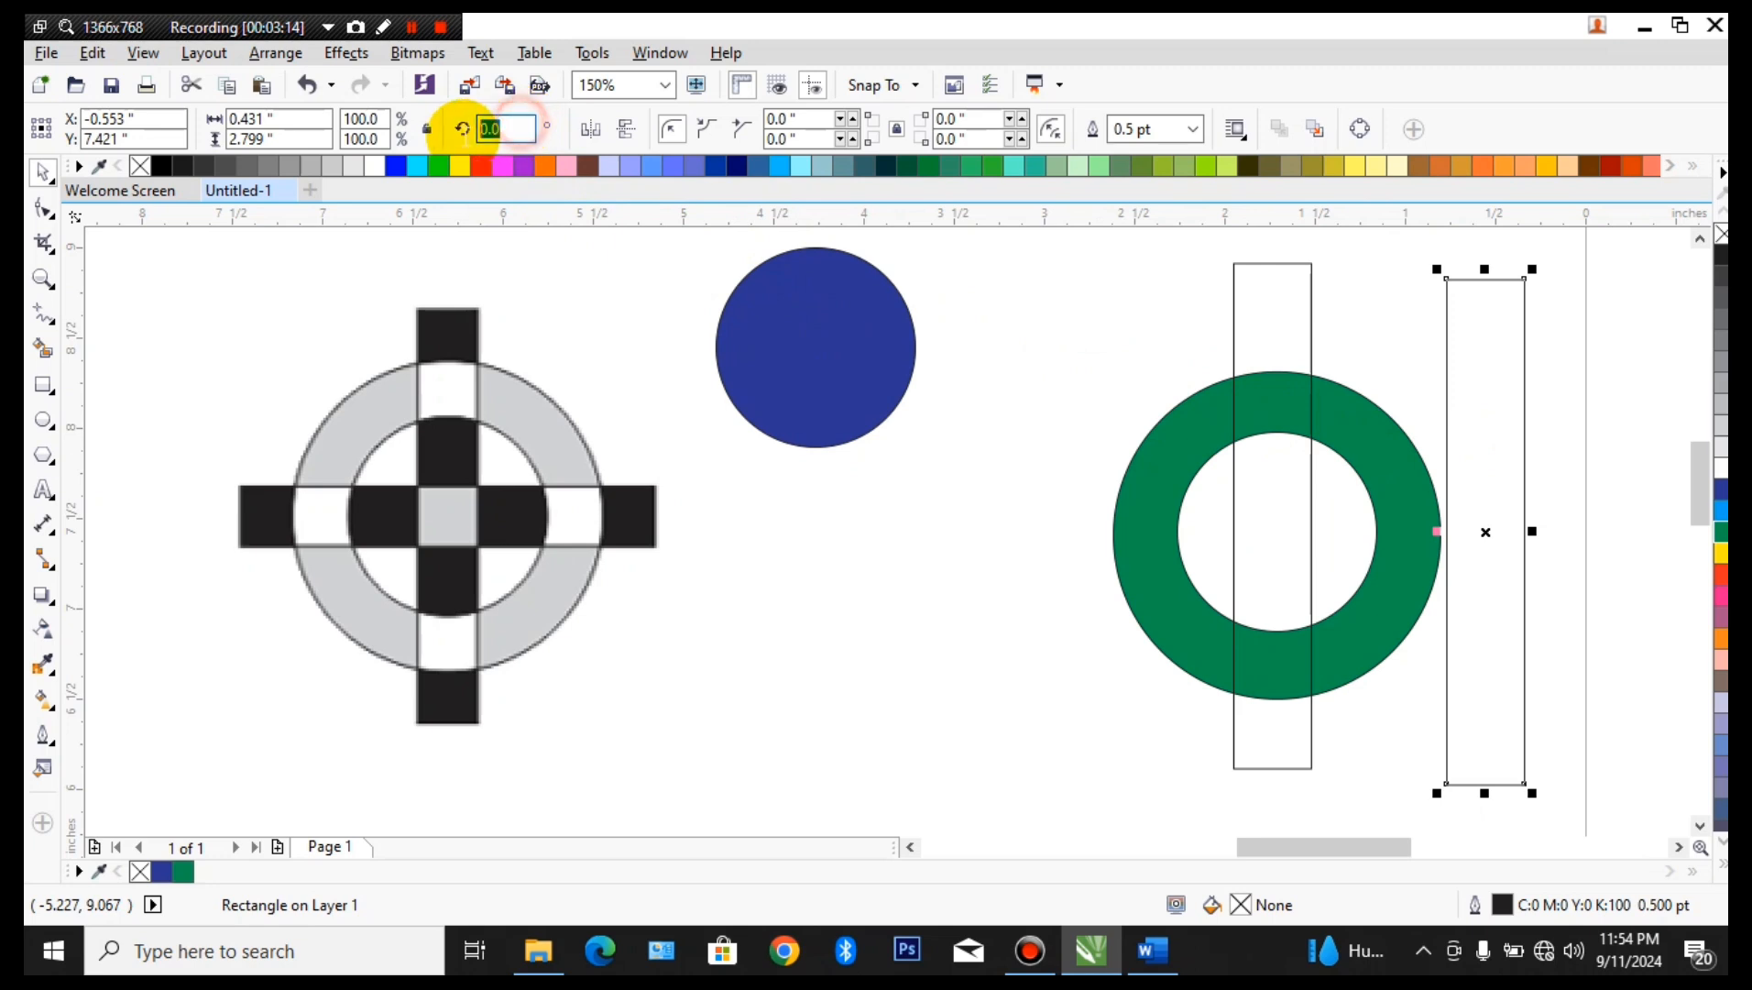
text(90)
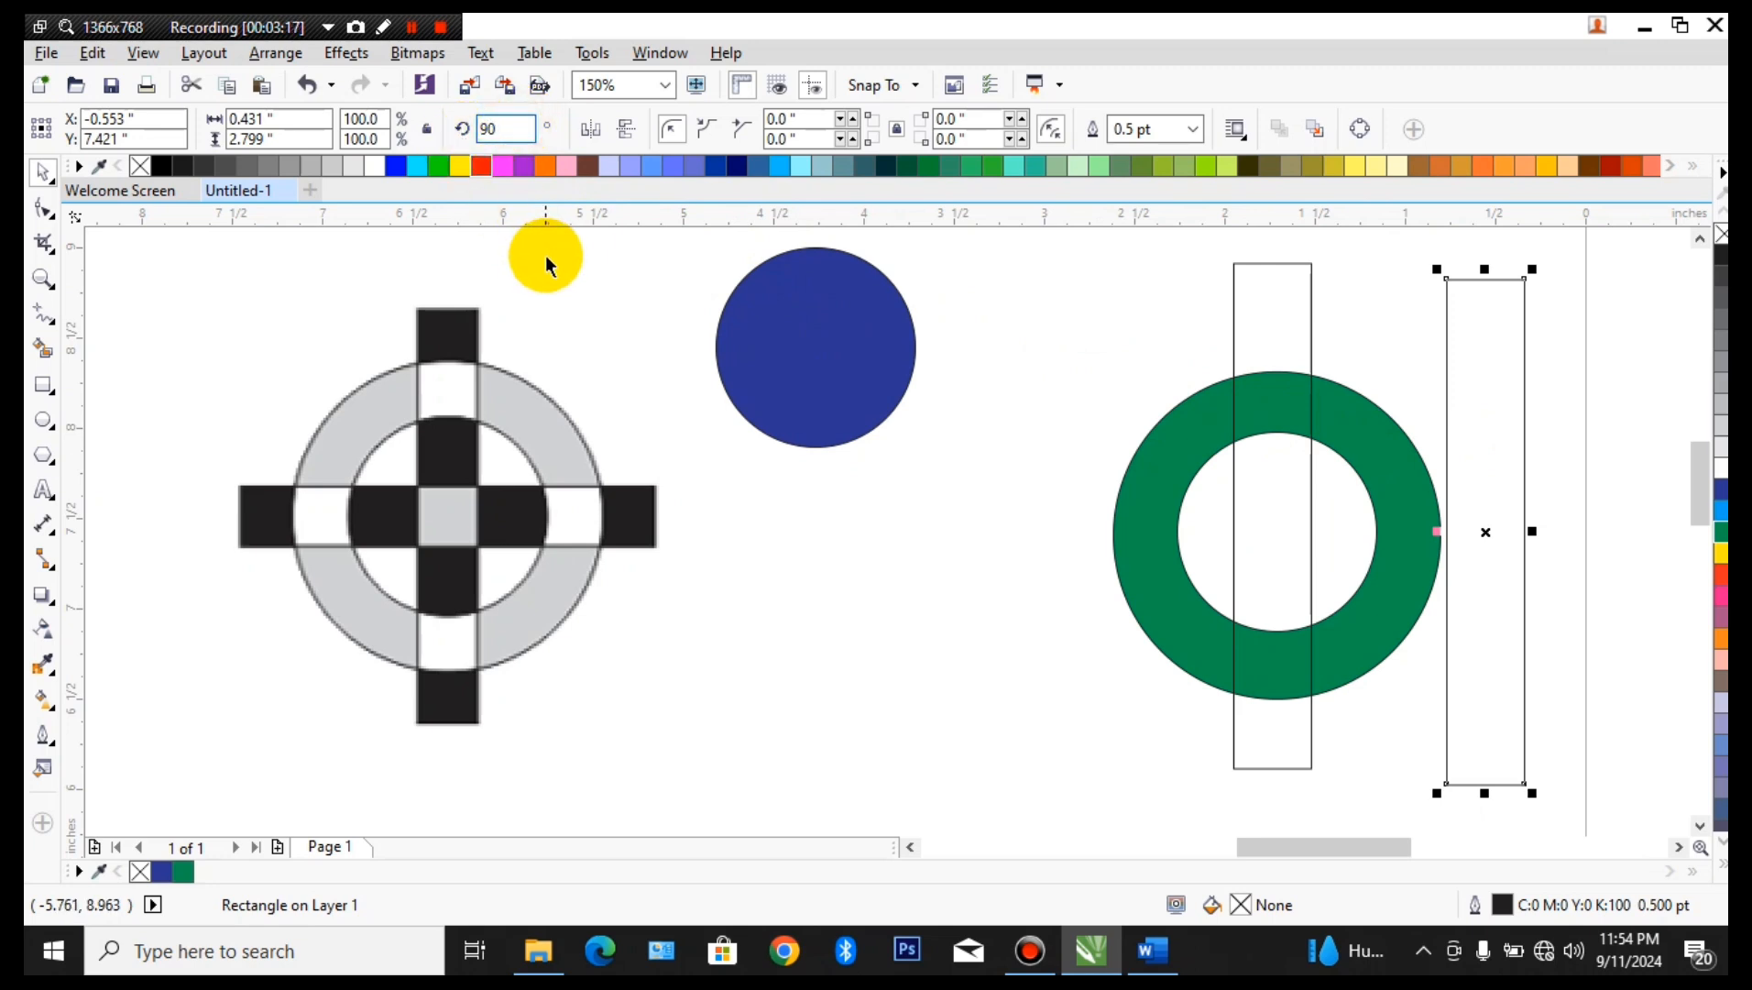
key(Return)
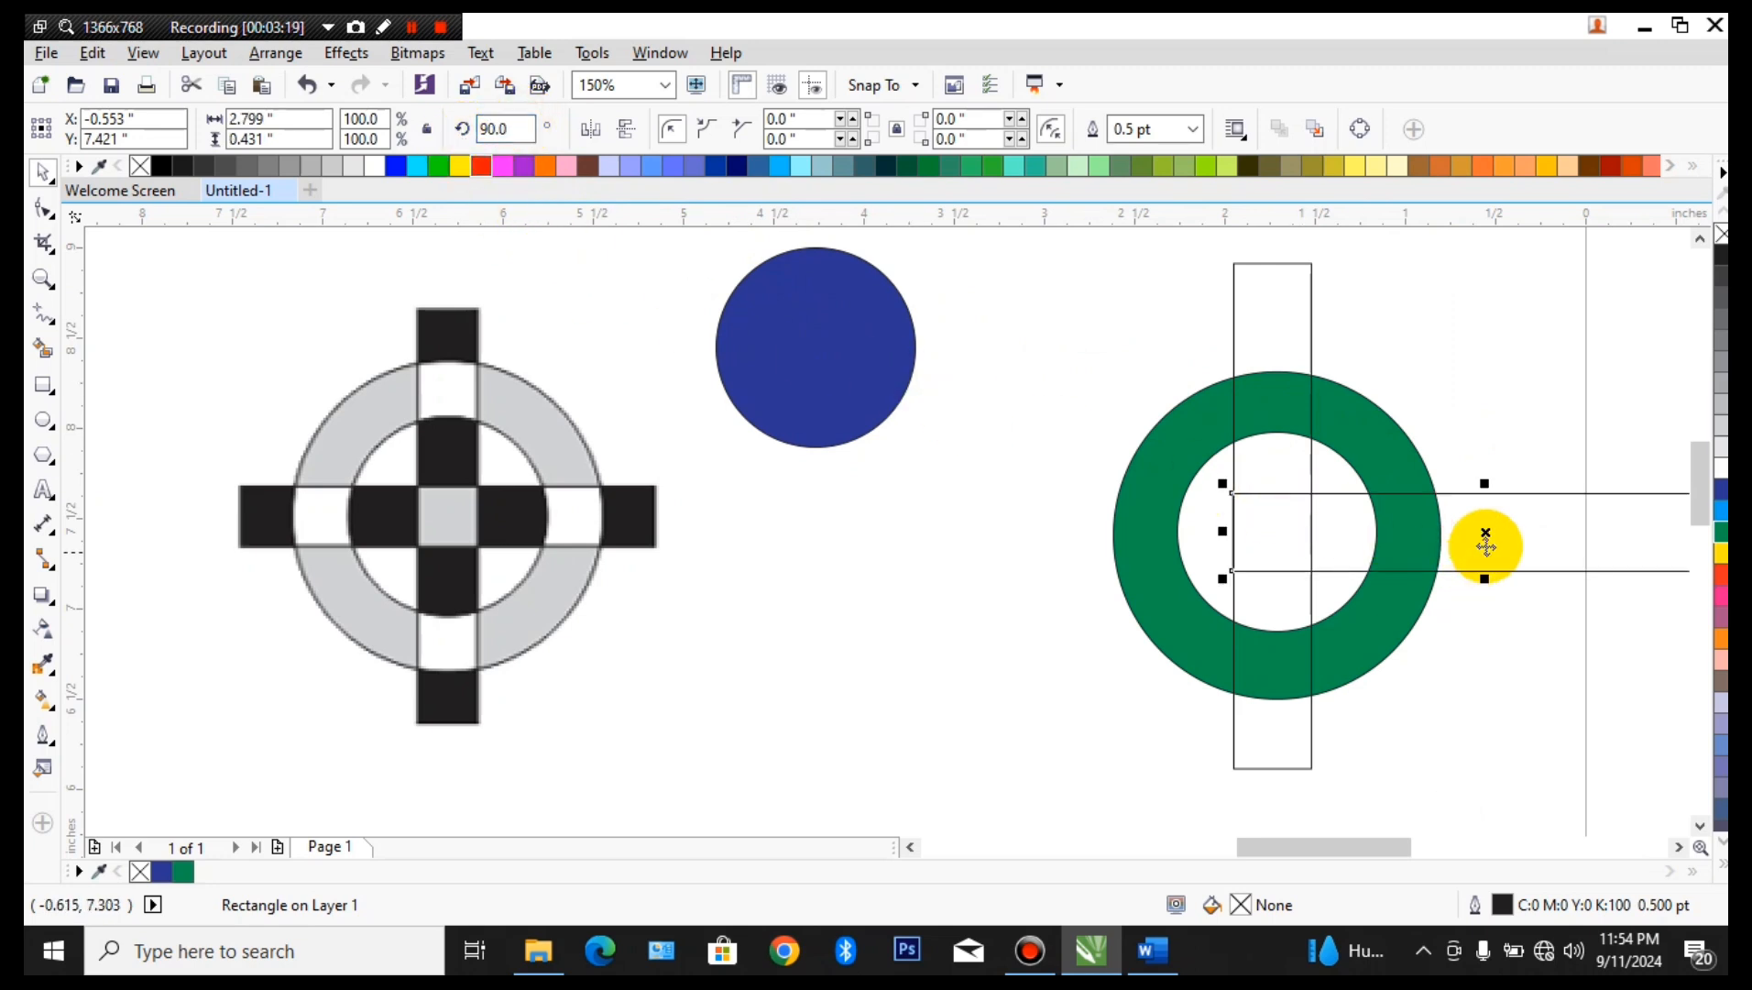
mouse_move(1487, 536)
mouse_down()
mouse_move(1263, 538)
mouse_move(1286, 536)
mouse_up()
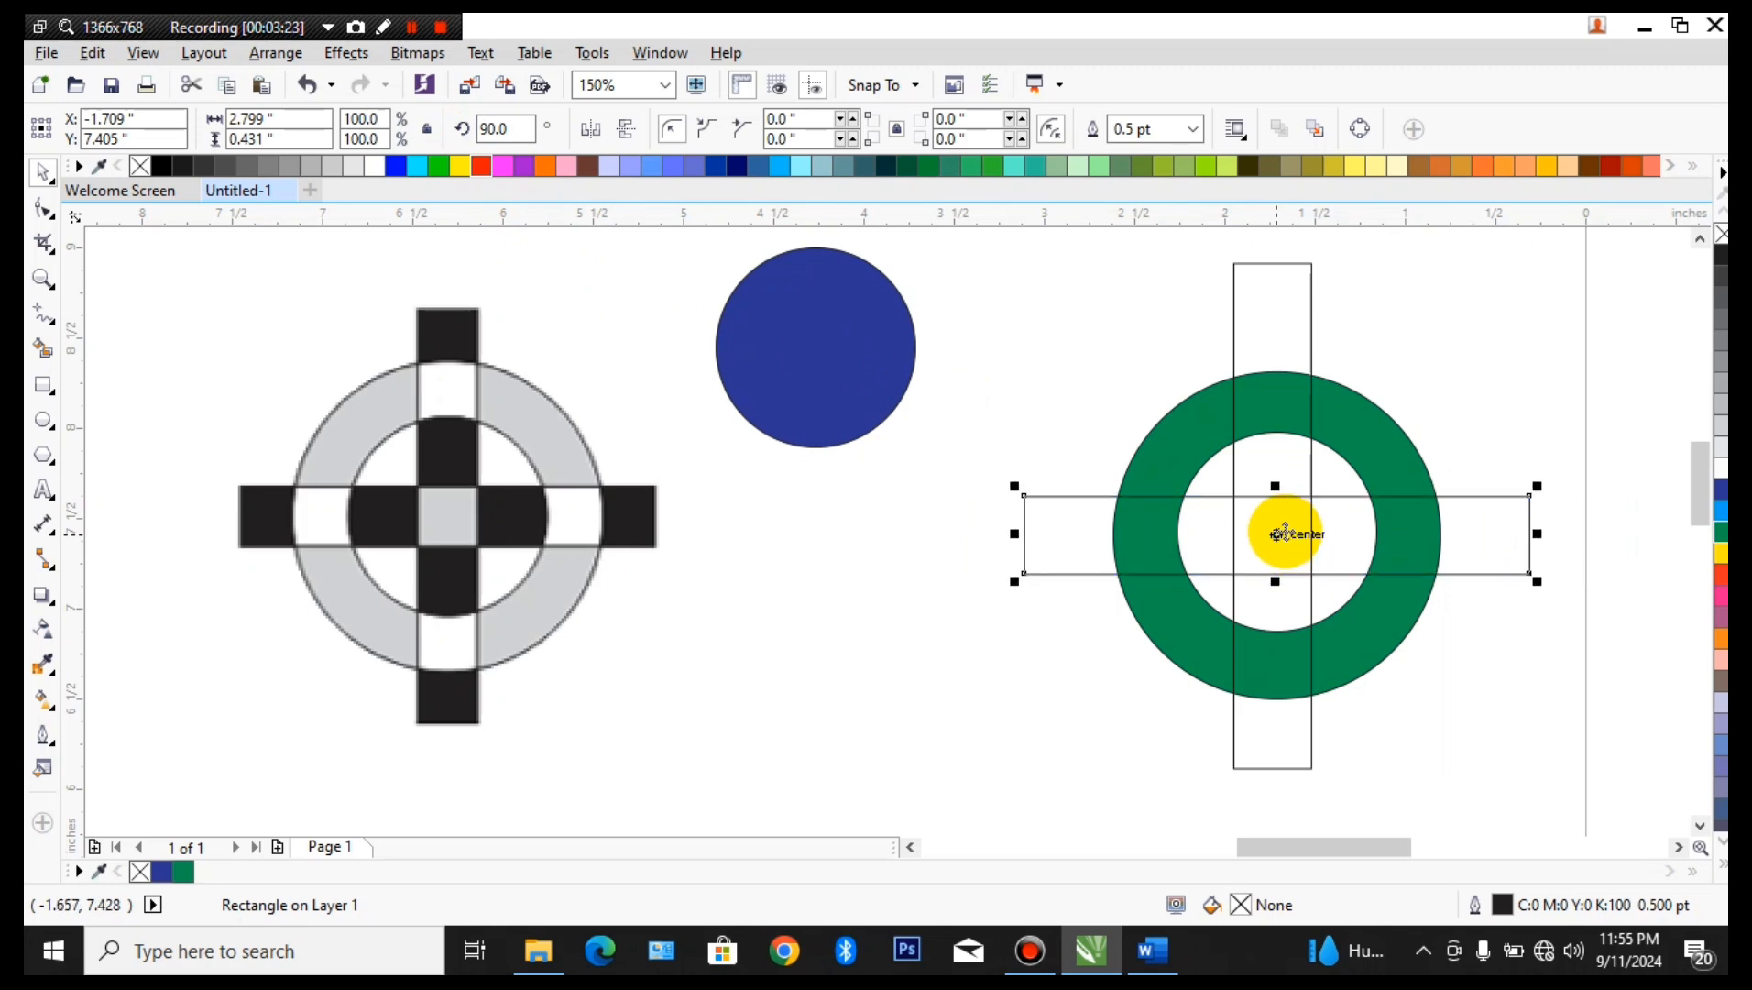
- Fill the vertical rectangle with 20% black
click(1297, 295)
click(1392, 458)
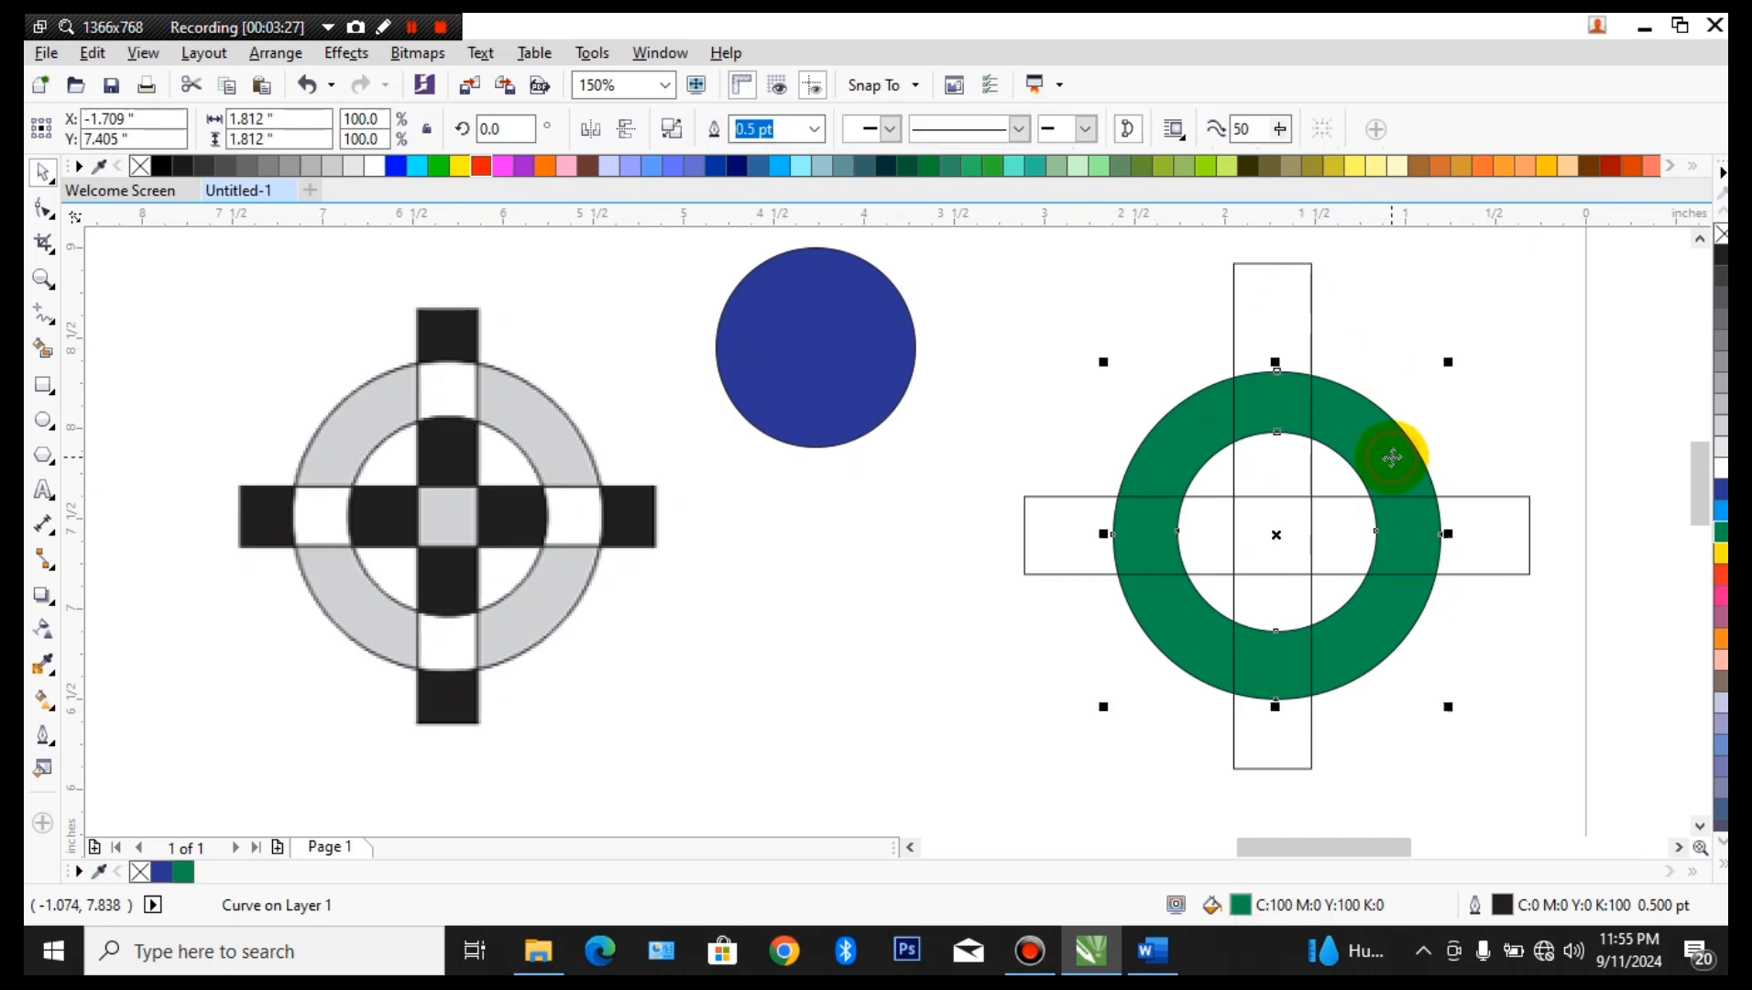
click(1275, 302)
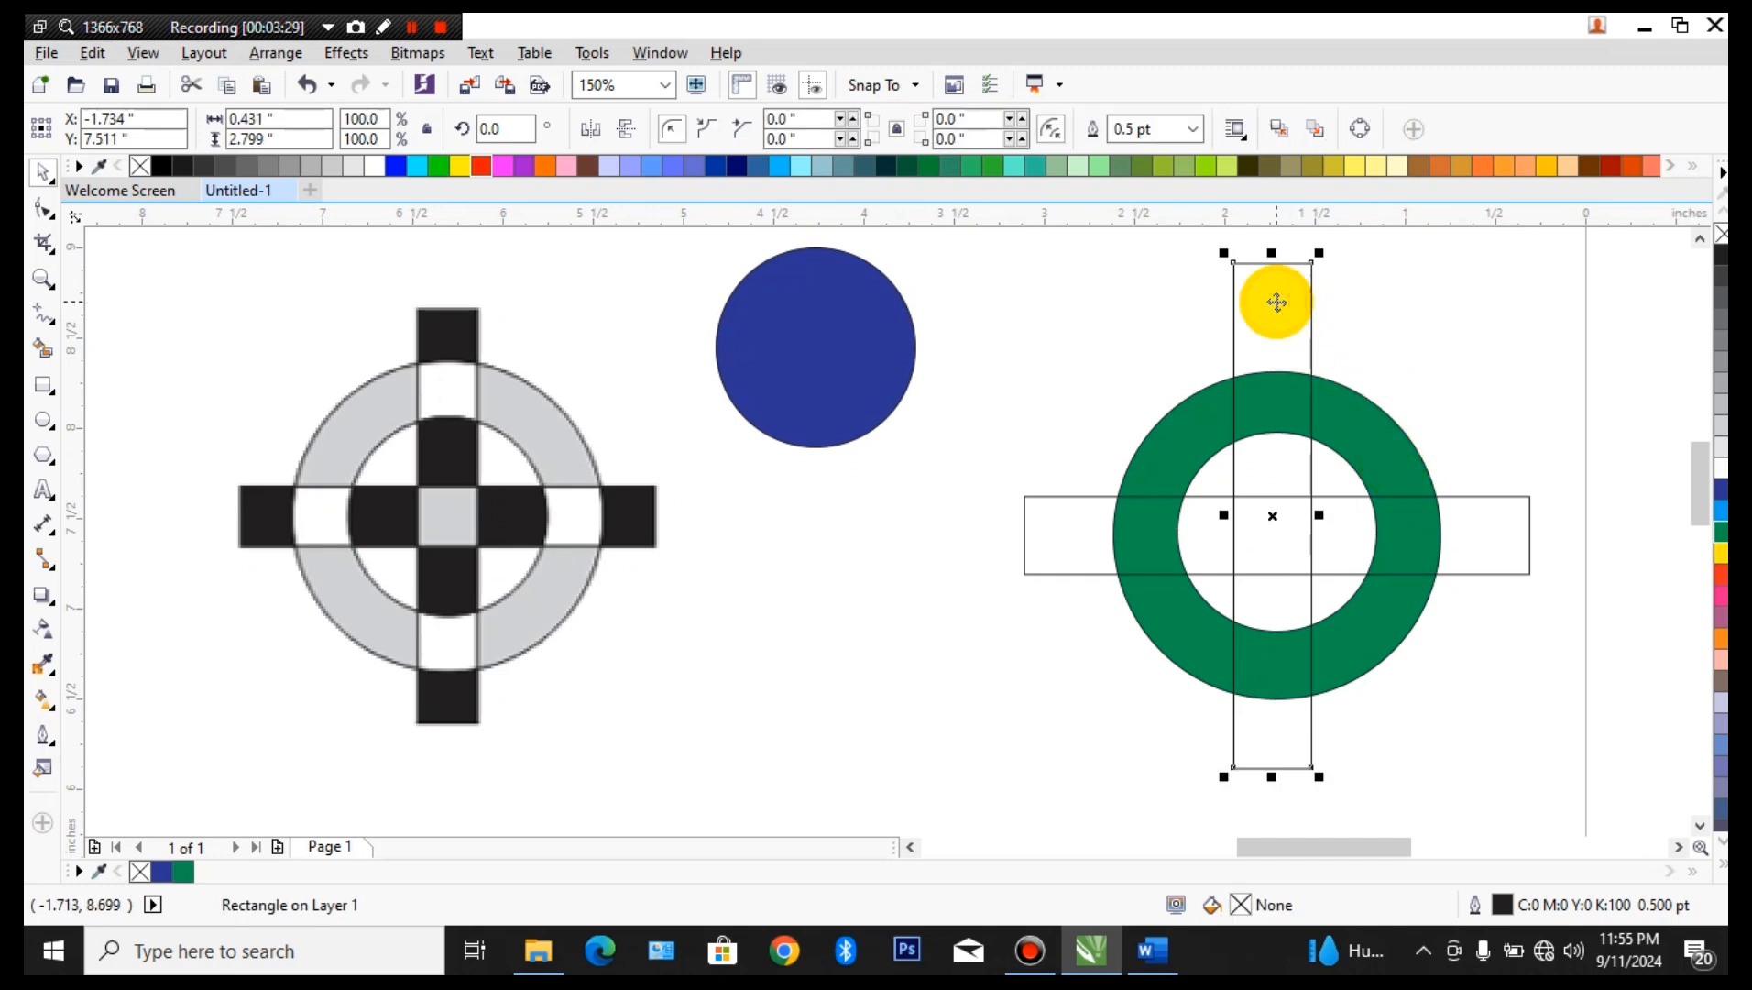
click(1503, 524)
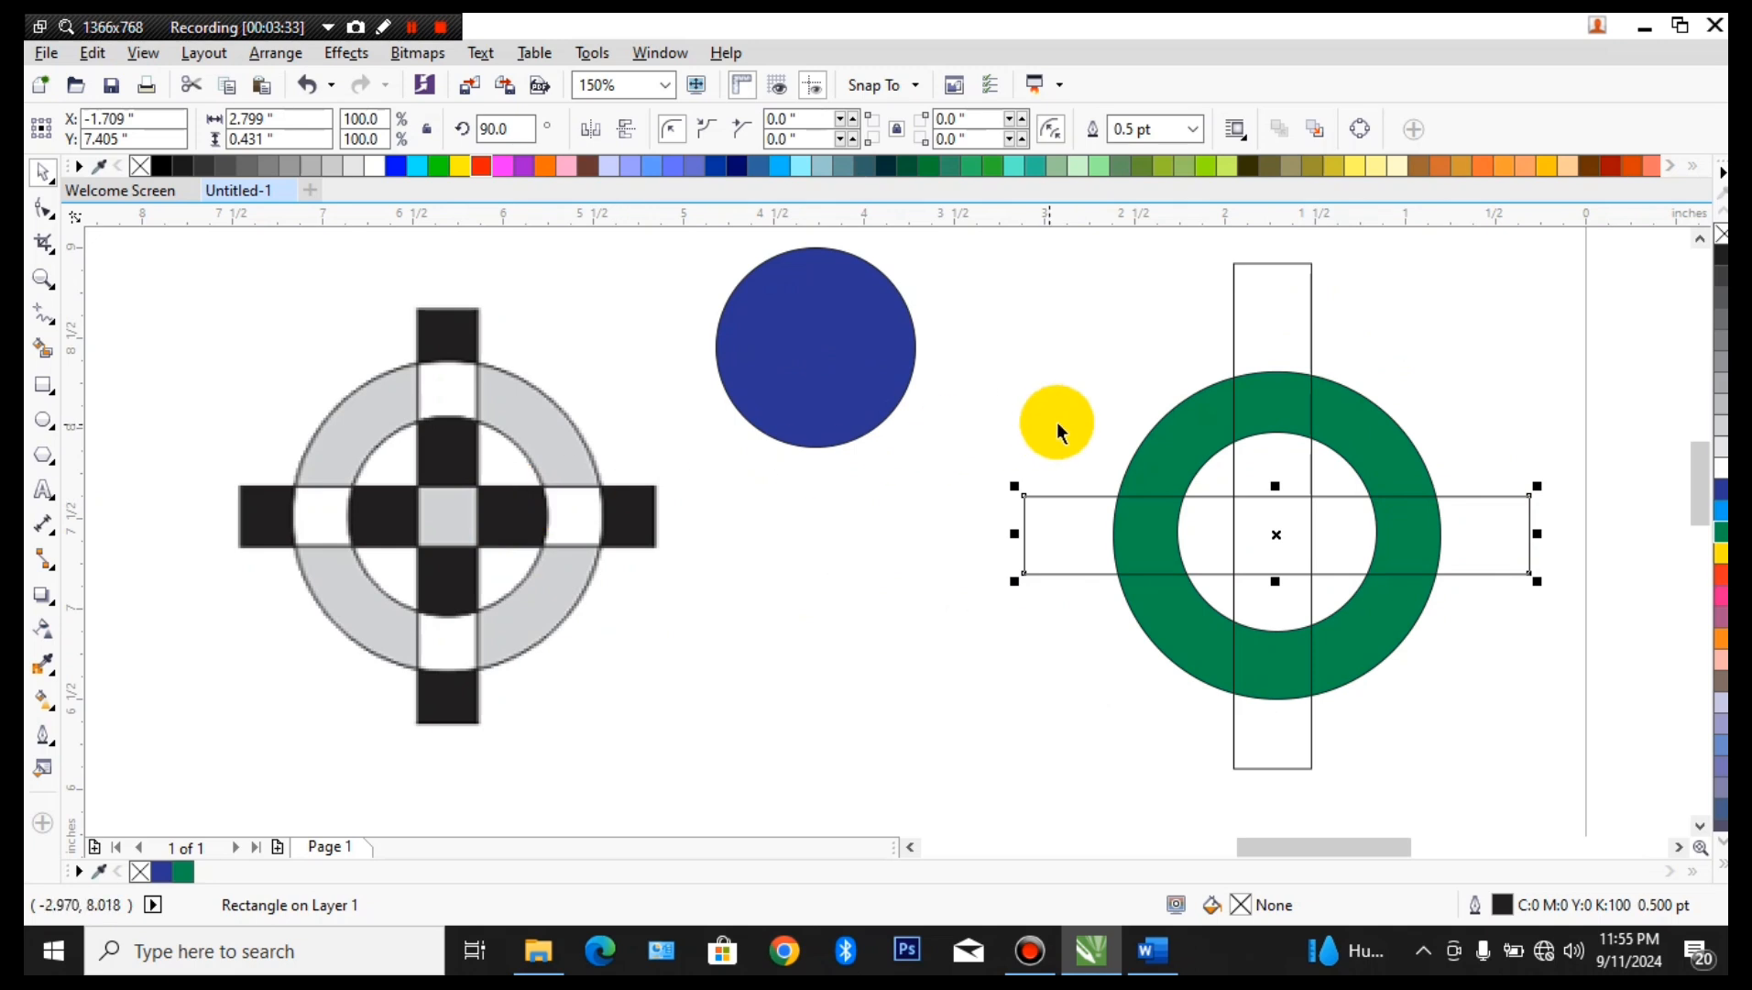
click(1281, 302)
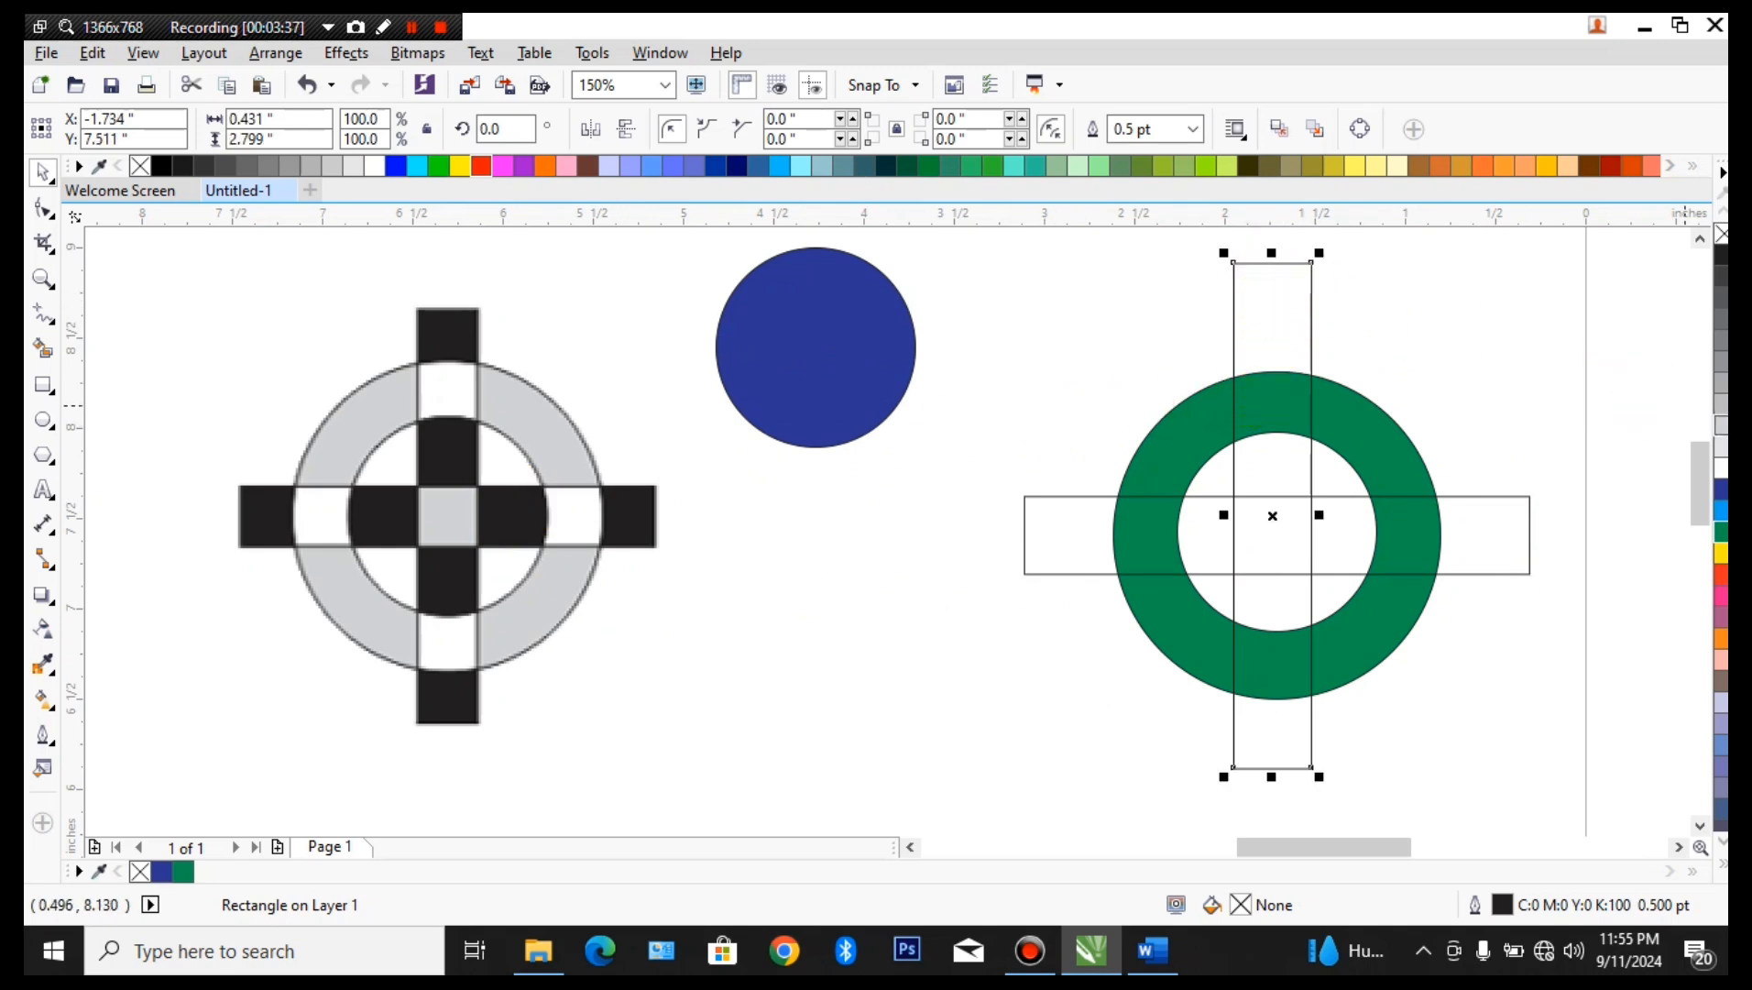
click(1721, 423)
click(1446, 369)
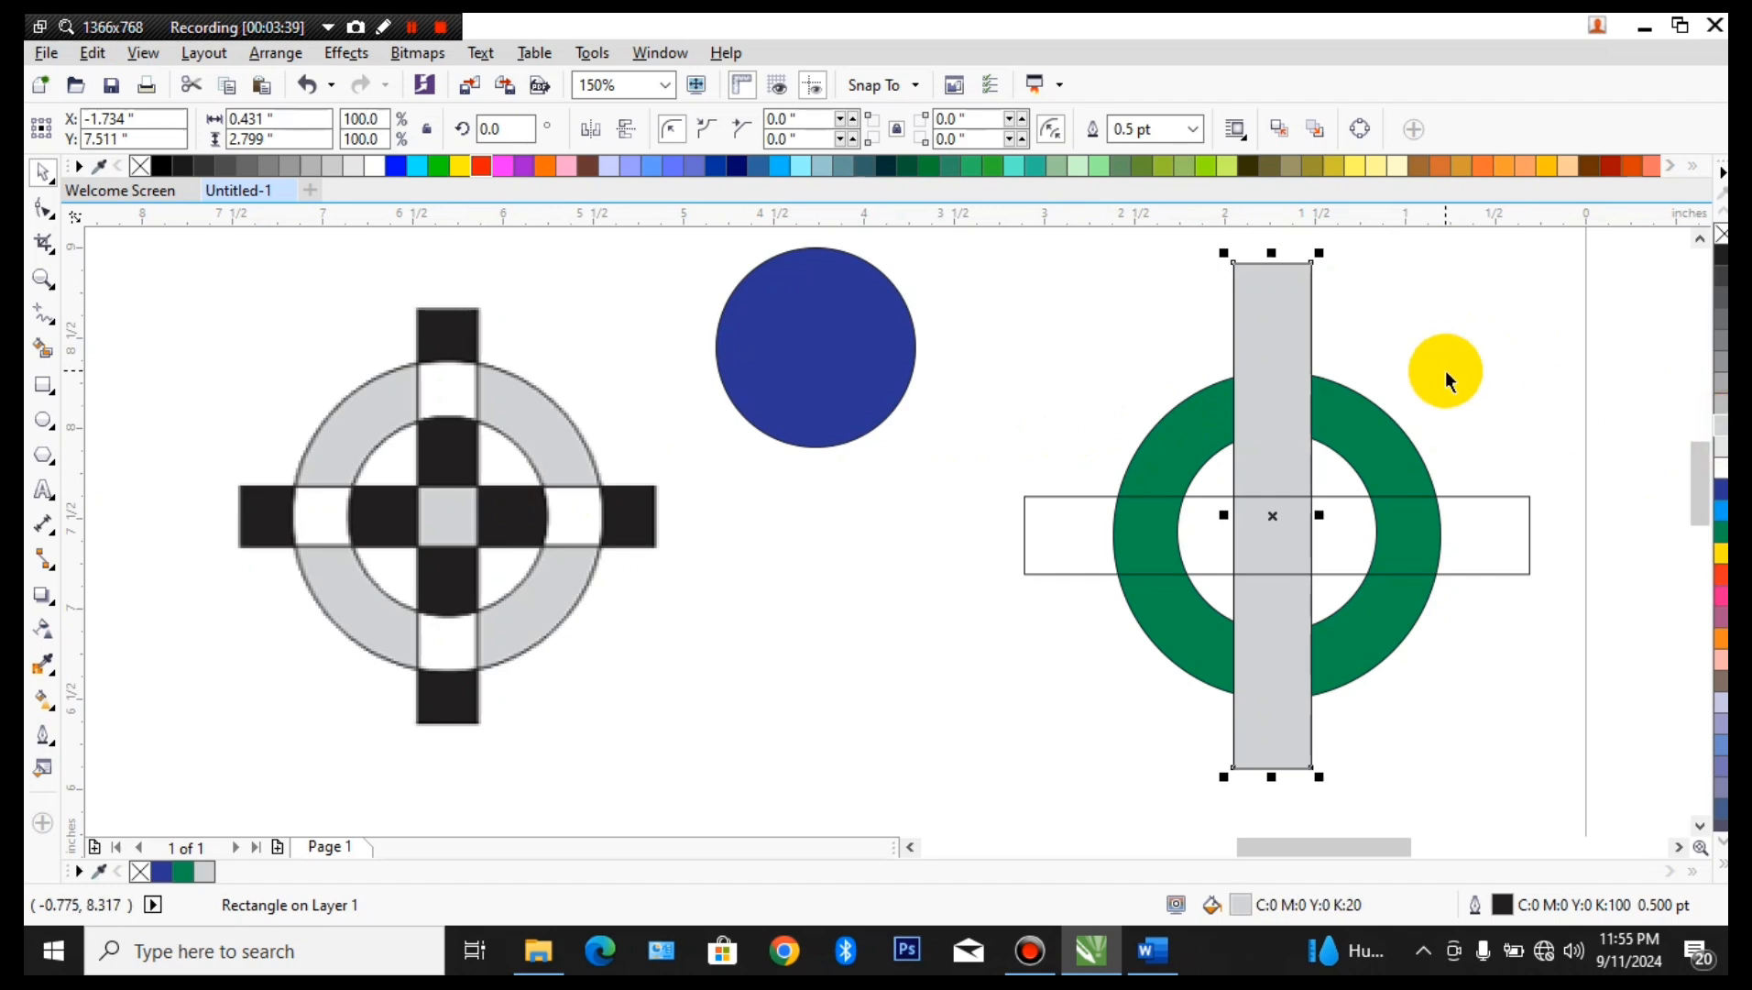
- Intersect the vertical rectangle with the green ring and send the rectangle to the back
click(1286, 323)
click(1239, 292)
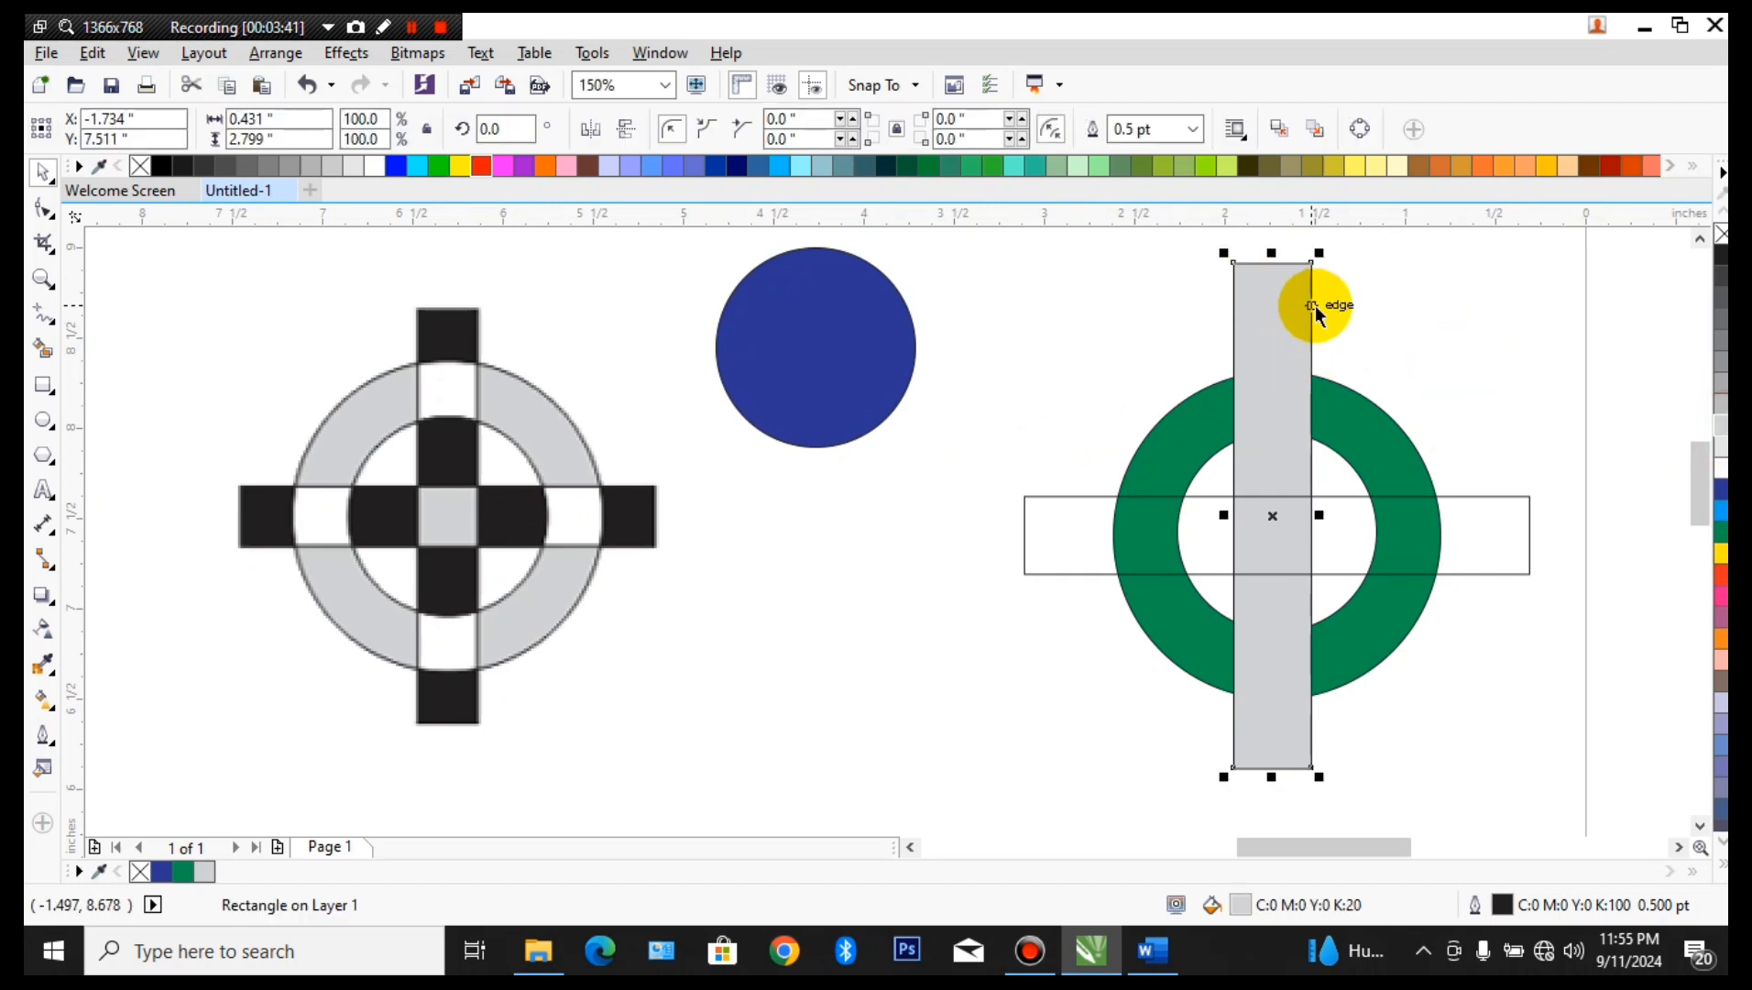
shift+click(1366, 420)
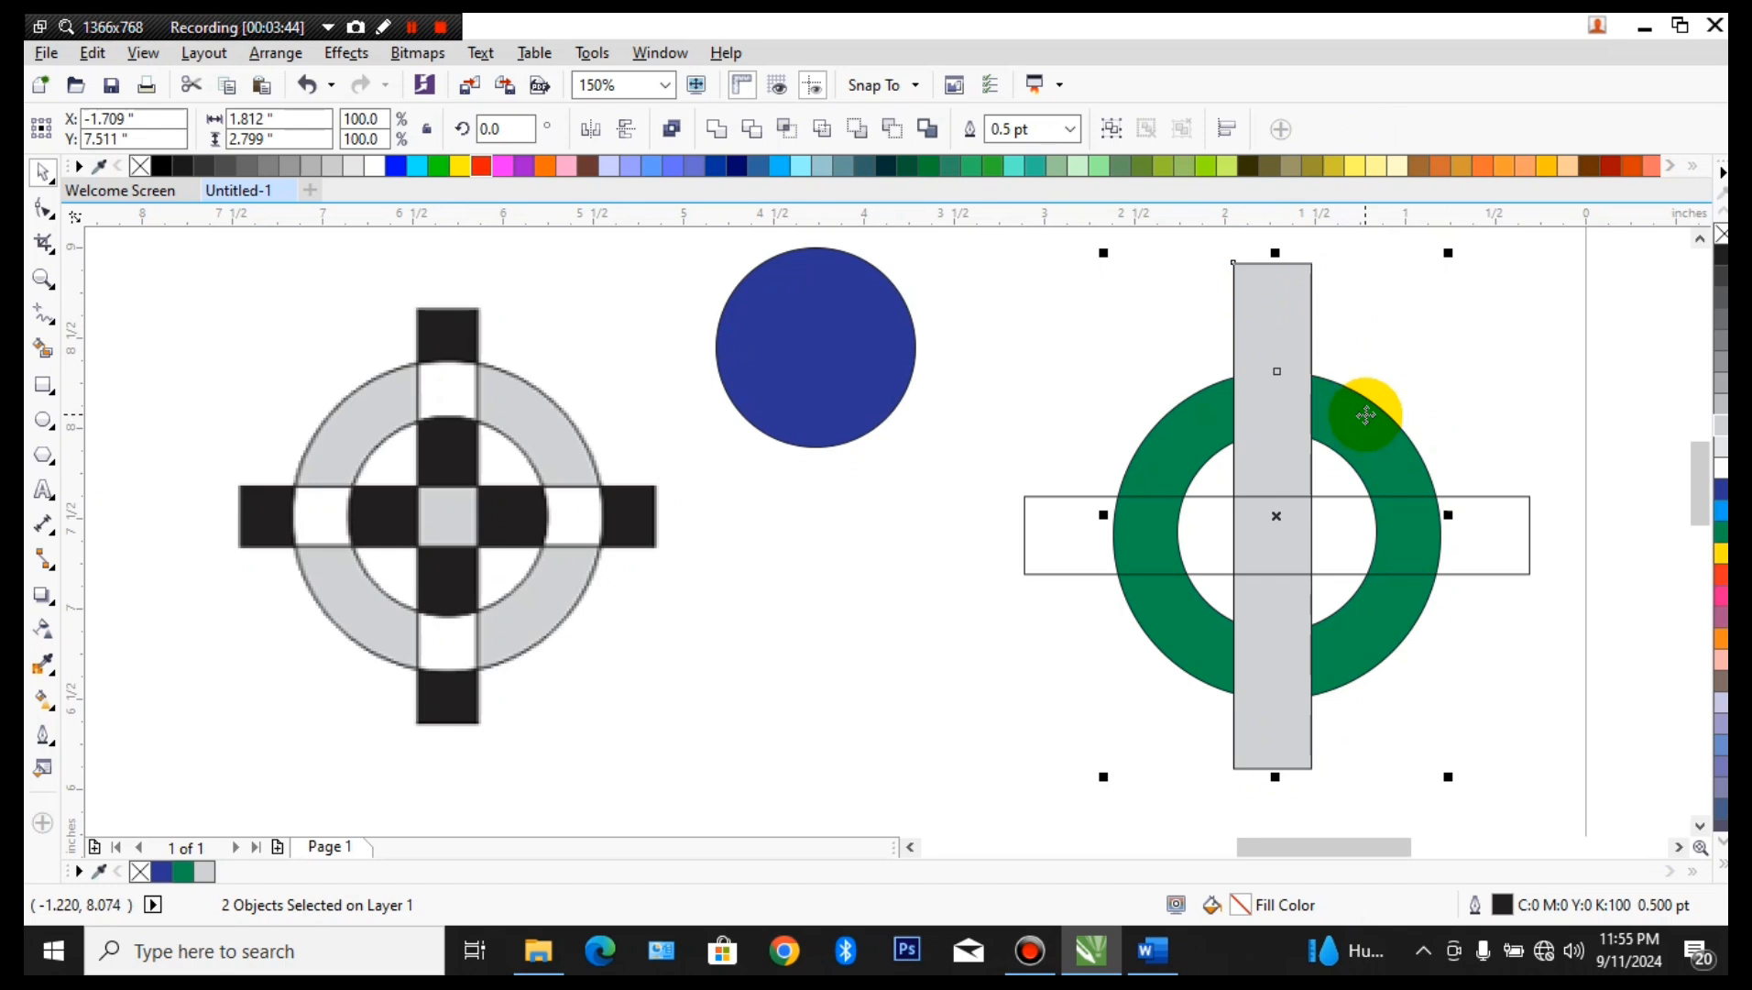
click(791, 131)
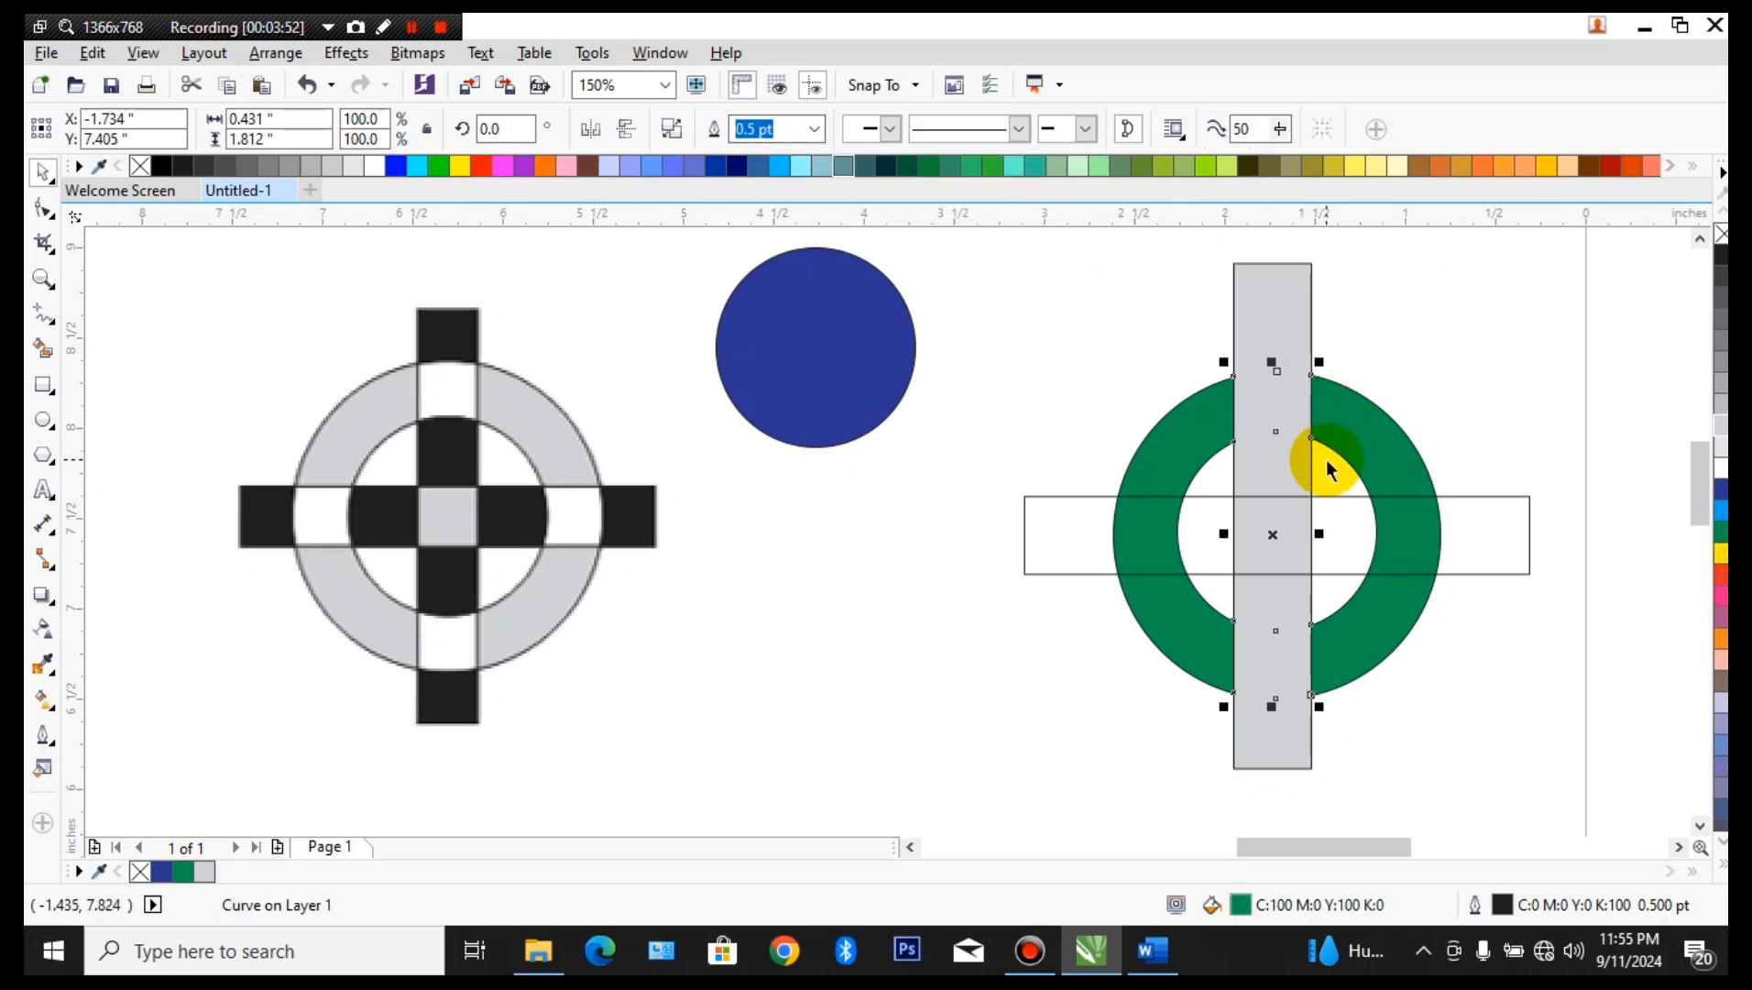
click(1290, 307)
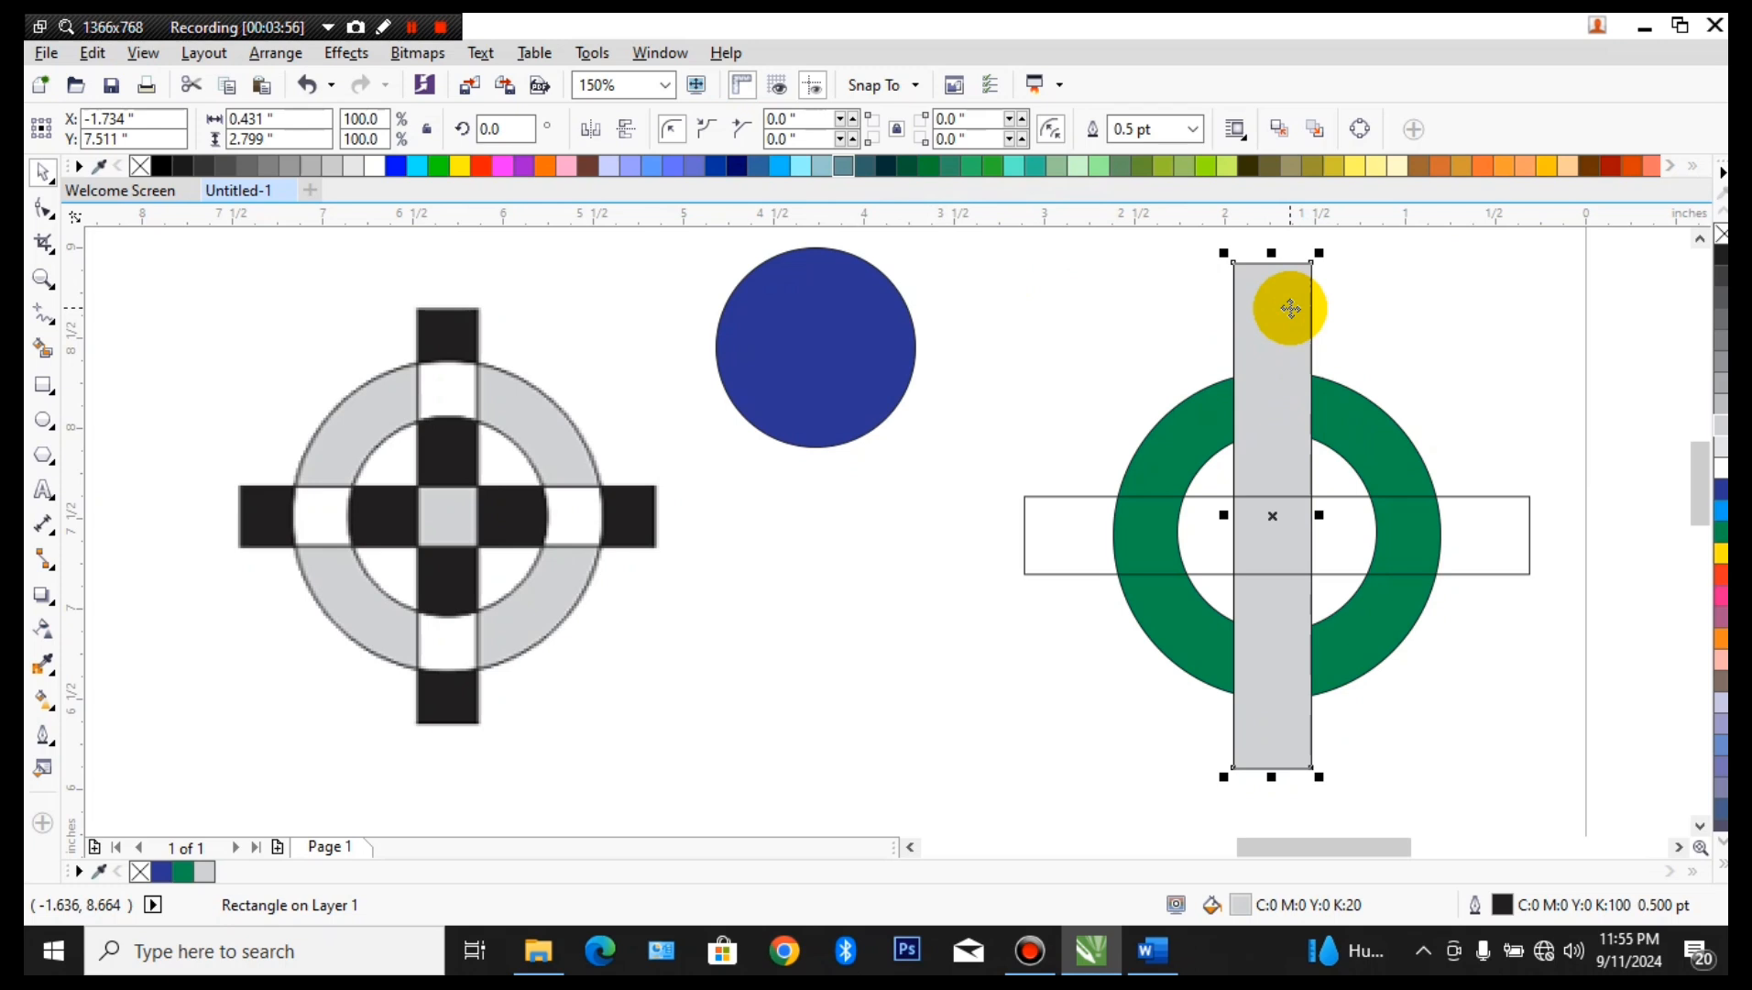
key(shift+Page_Down)
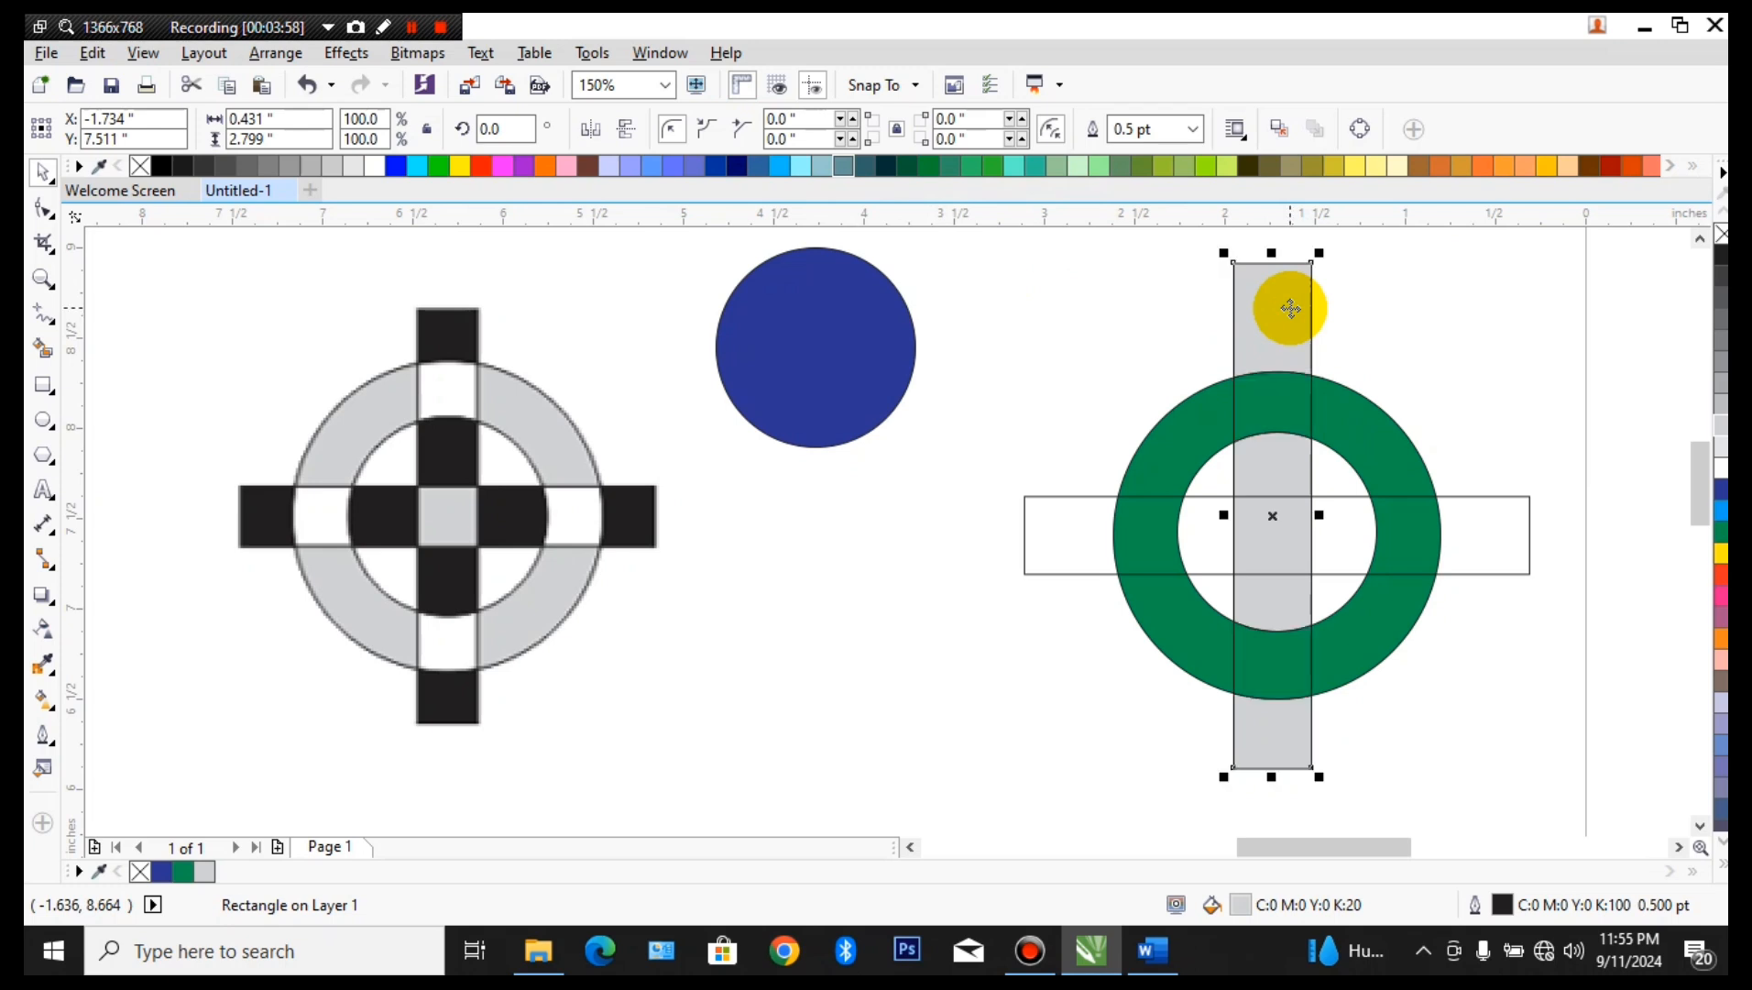
click(1479, 366)
- Fill the pieces where the vertical bar crosses the ring with yellow
click(1269, 416)
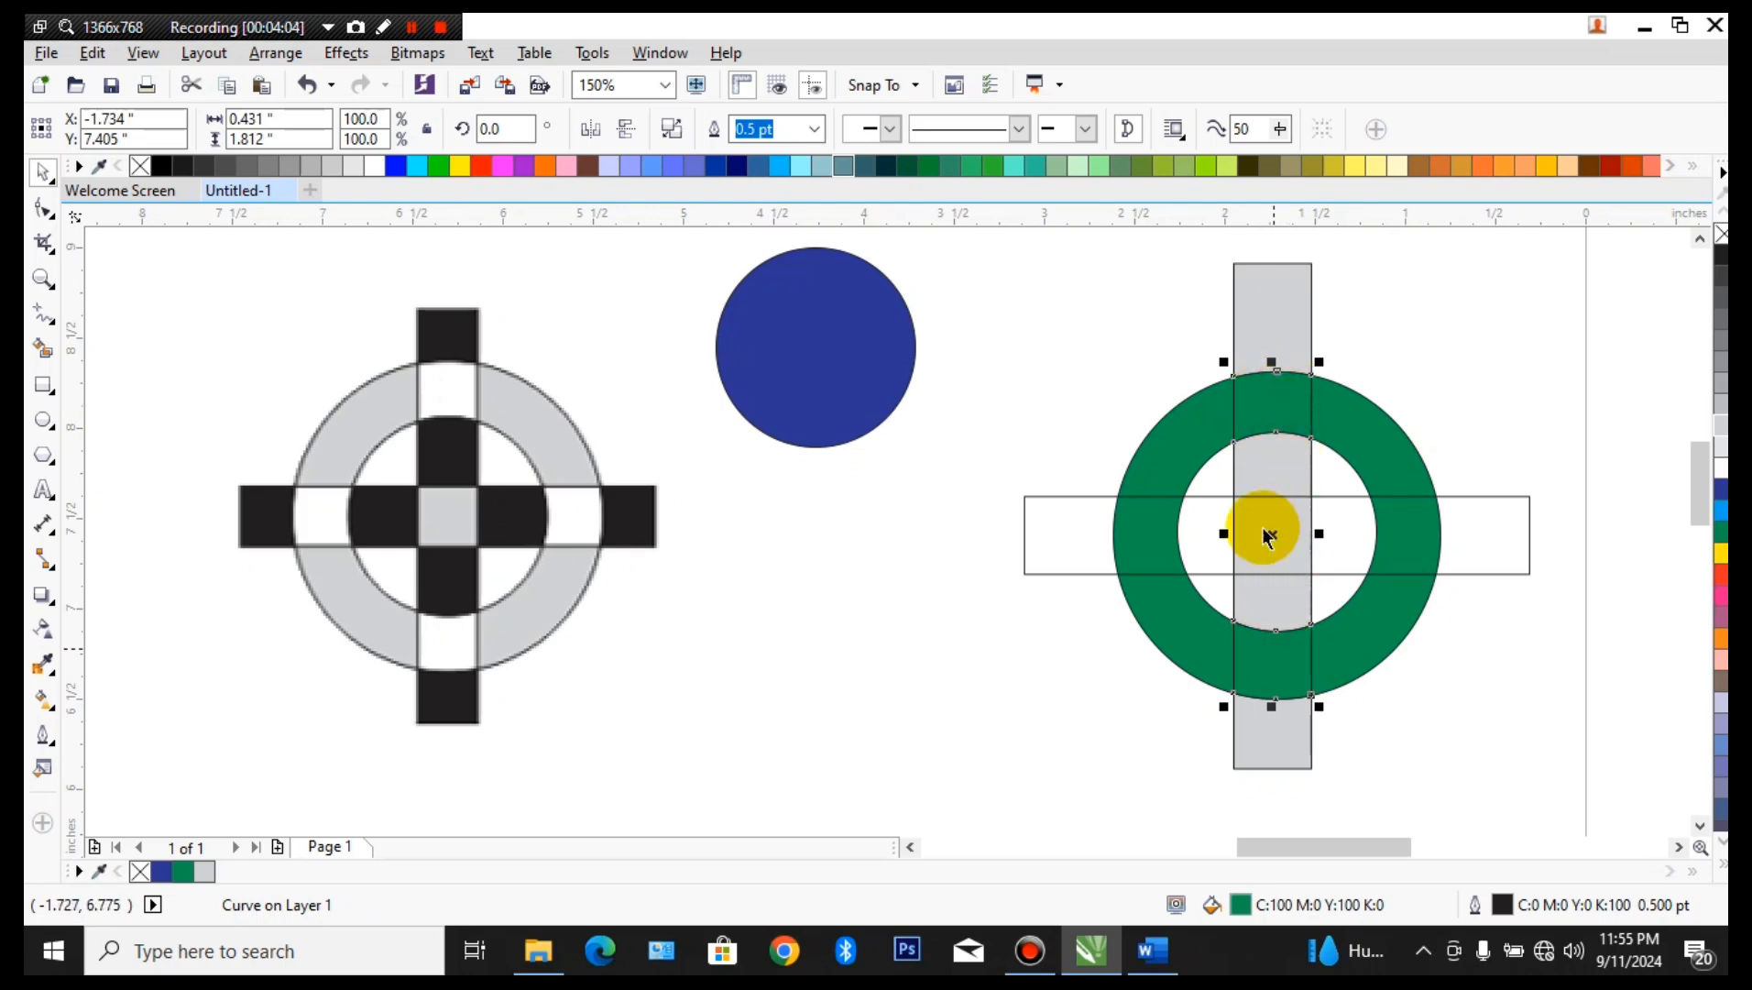
click(1268, 295)
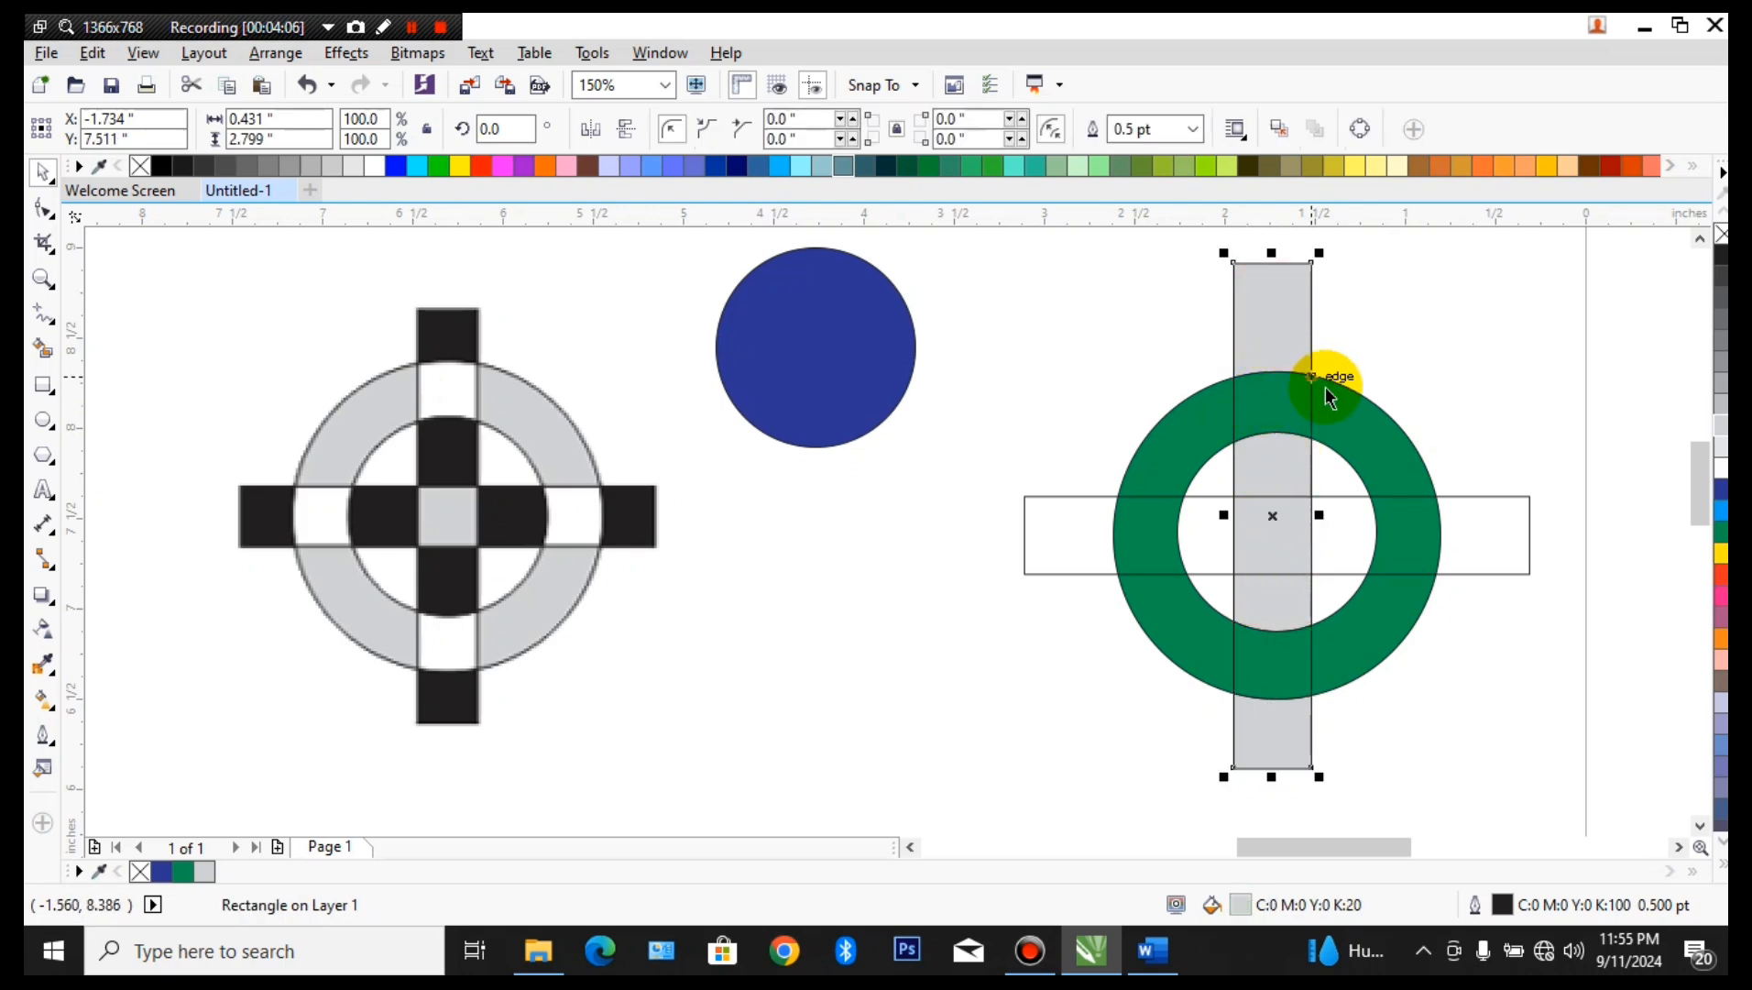
click(1288, 408)
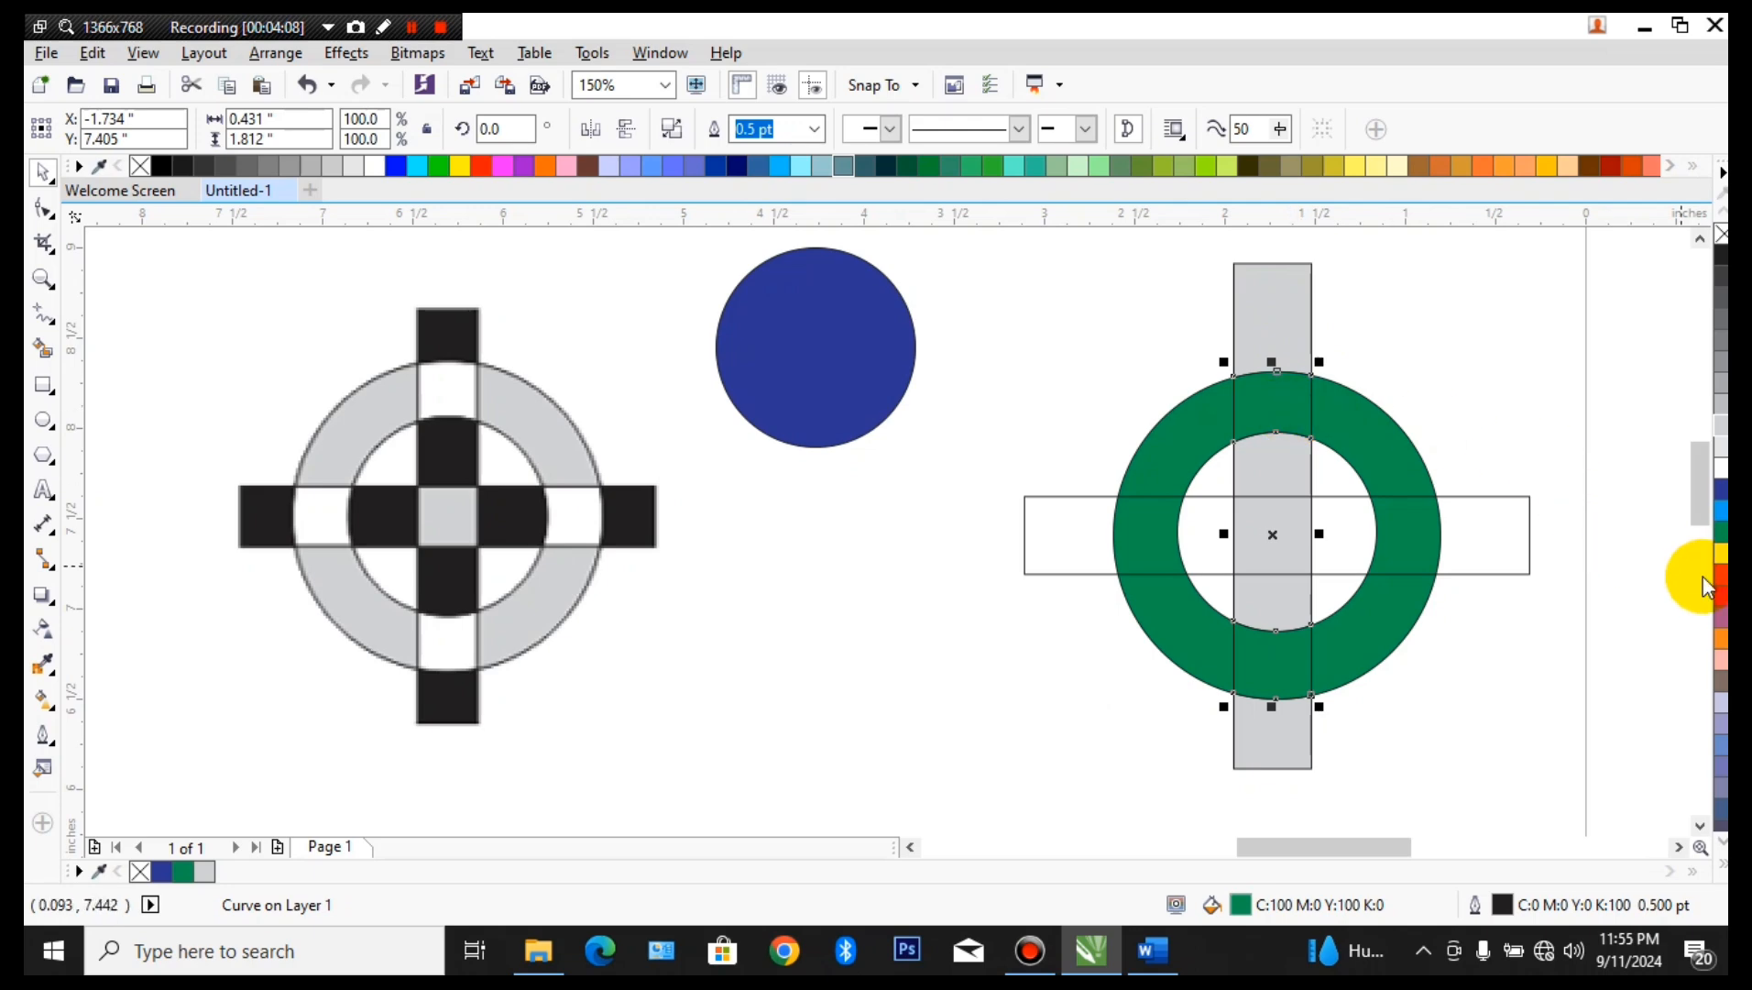
click(1721, 552)
click(1430, 363)
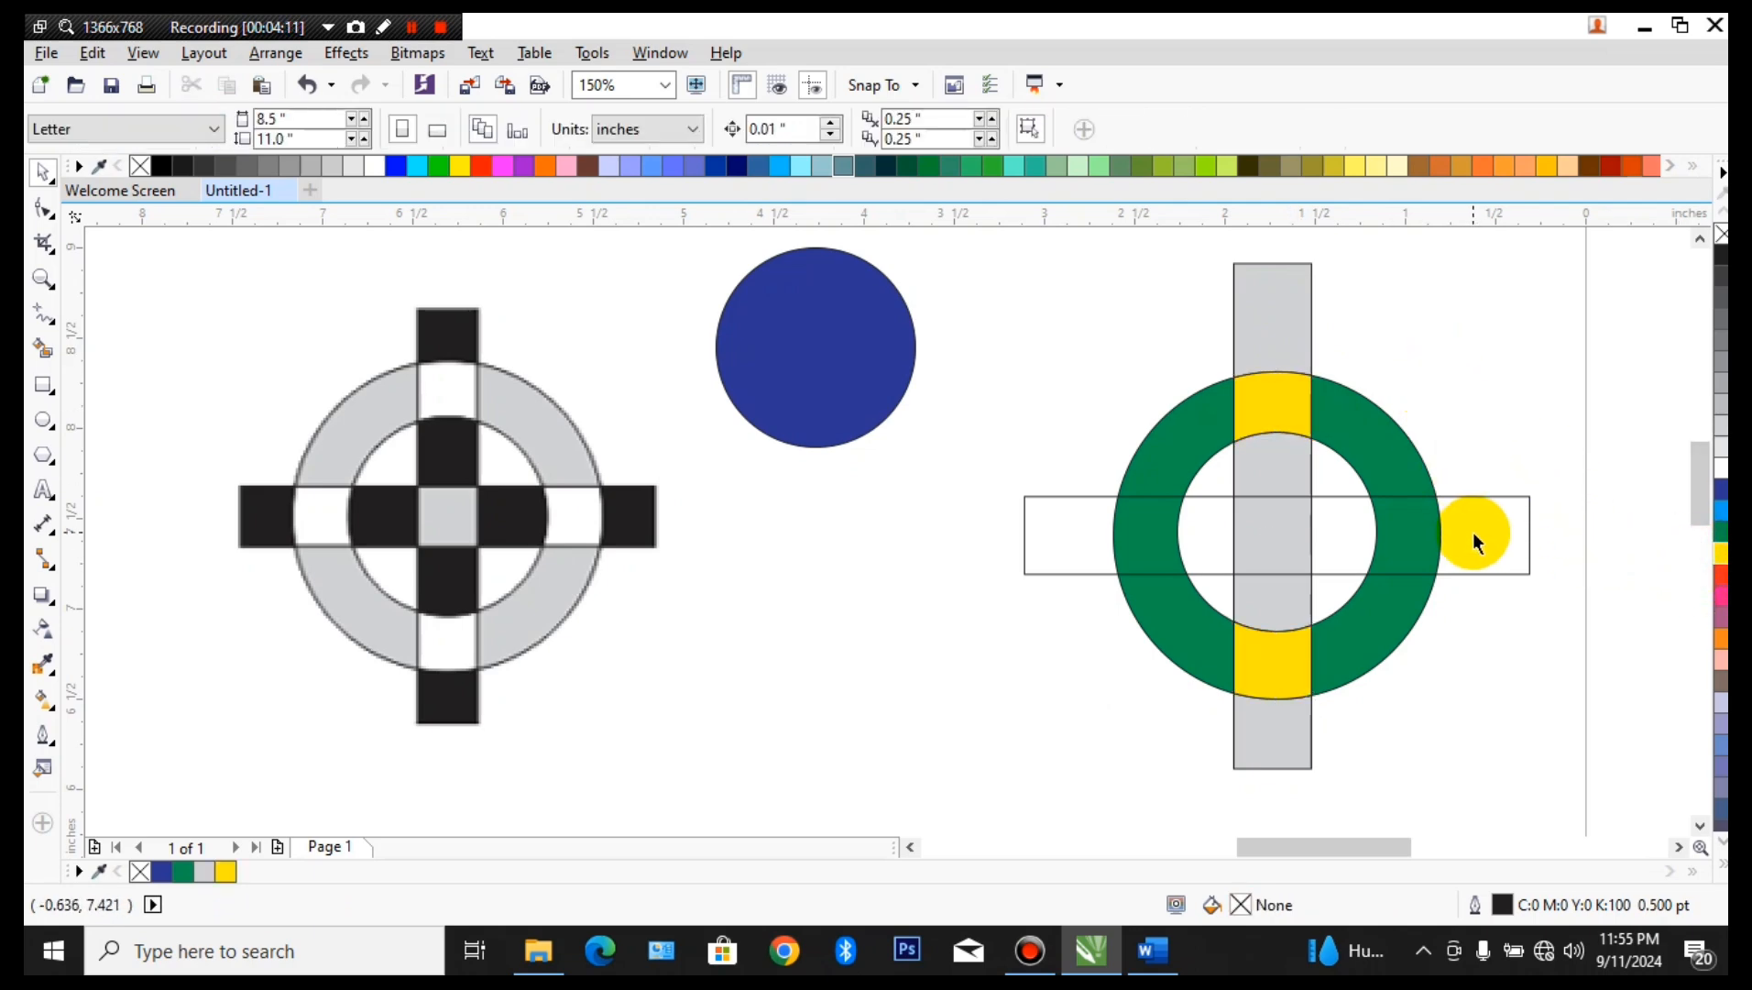
- Fill the horizontal rectangle with 10% black and intersect it with the green ring
click(1473, 527)
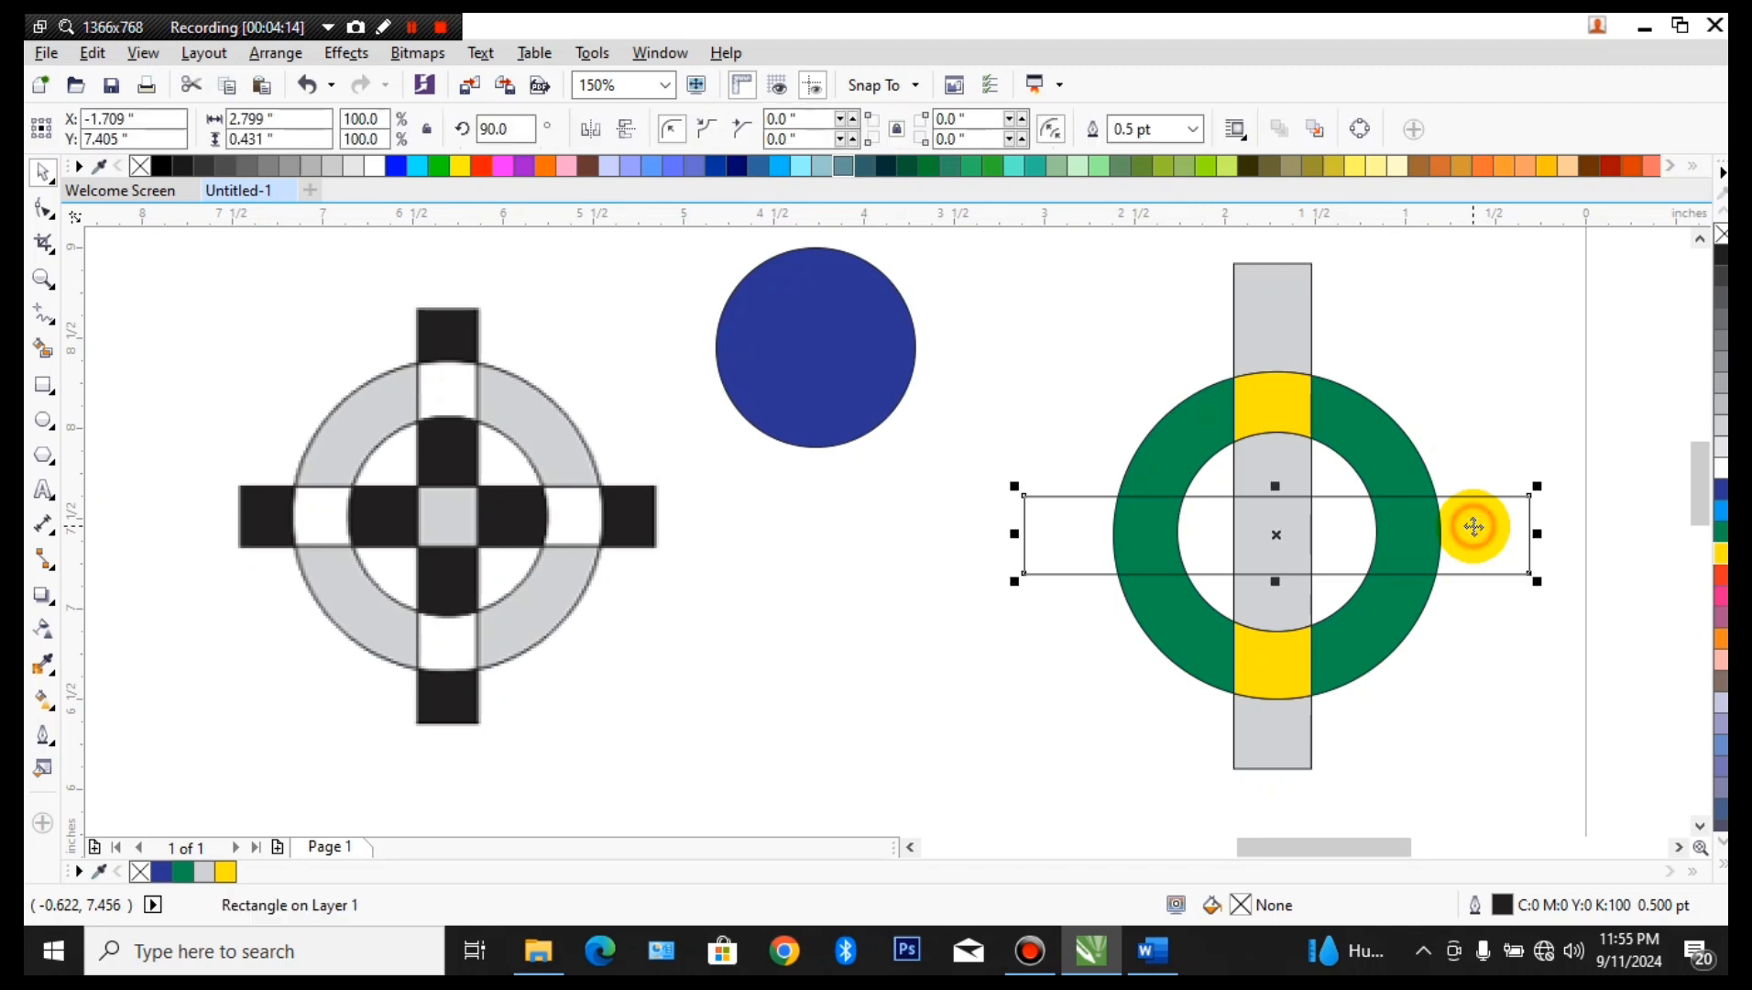
click(1721, 425)
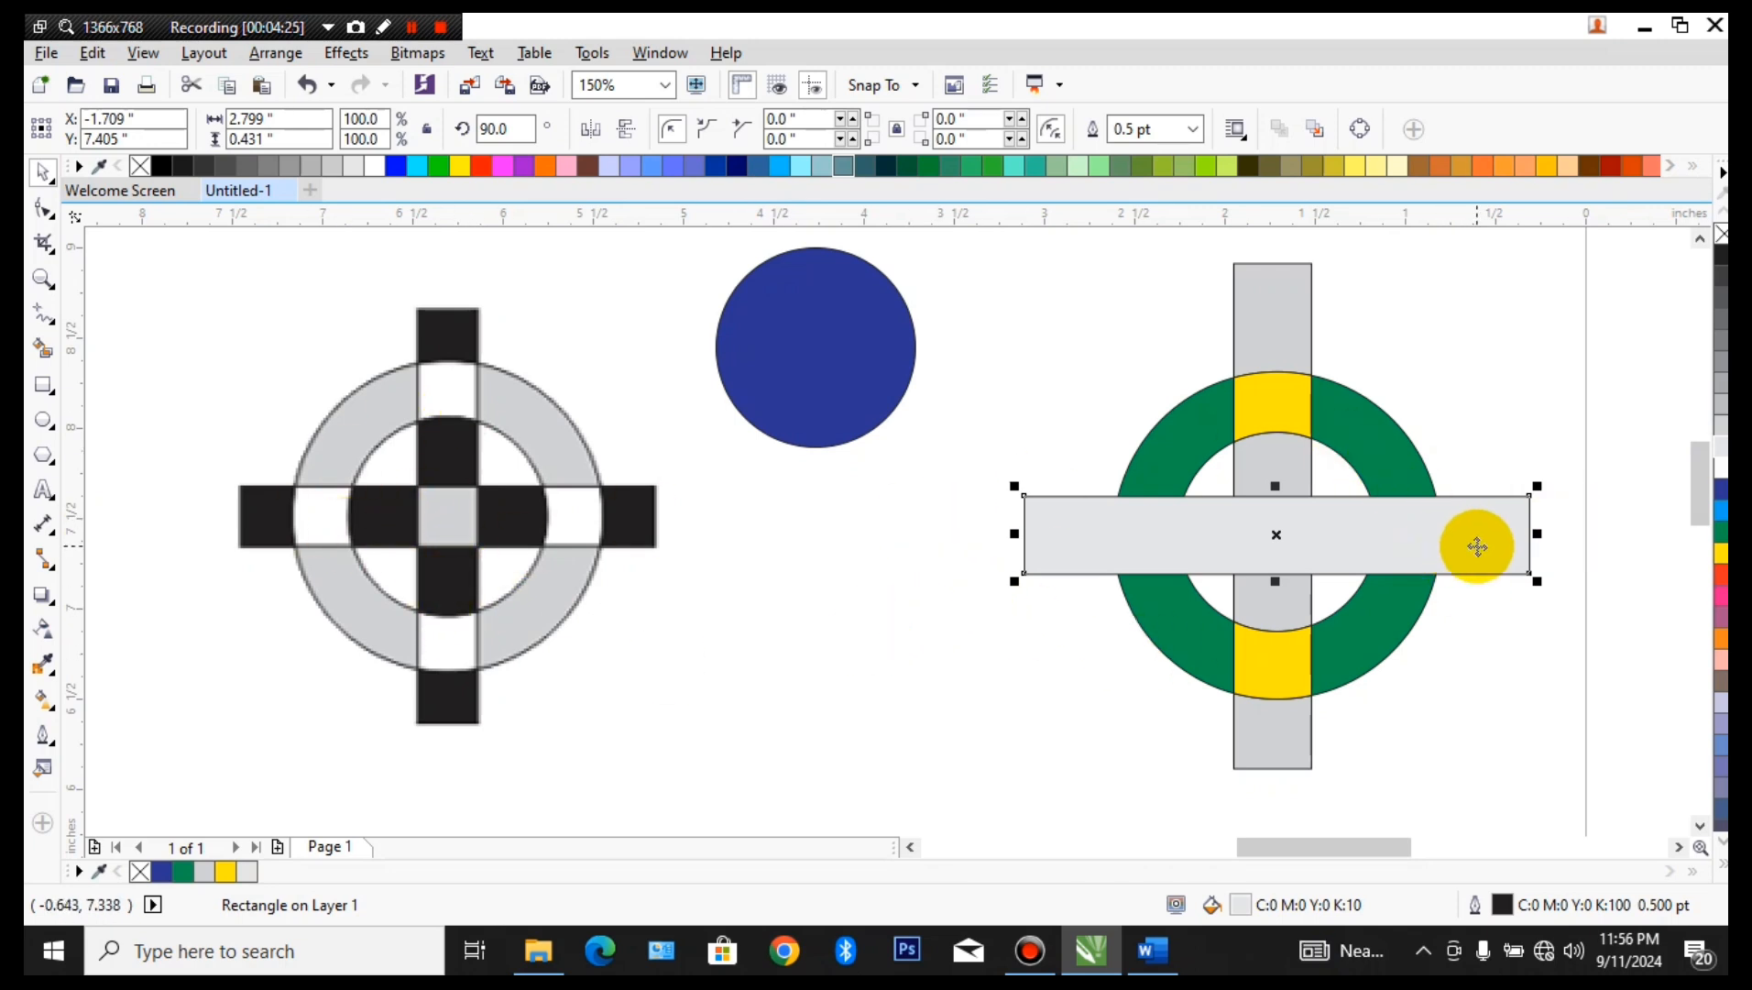
shift+click(1391, 437)
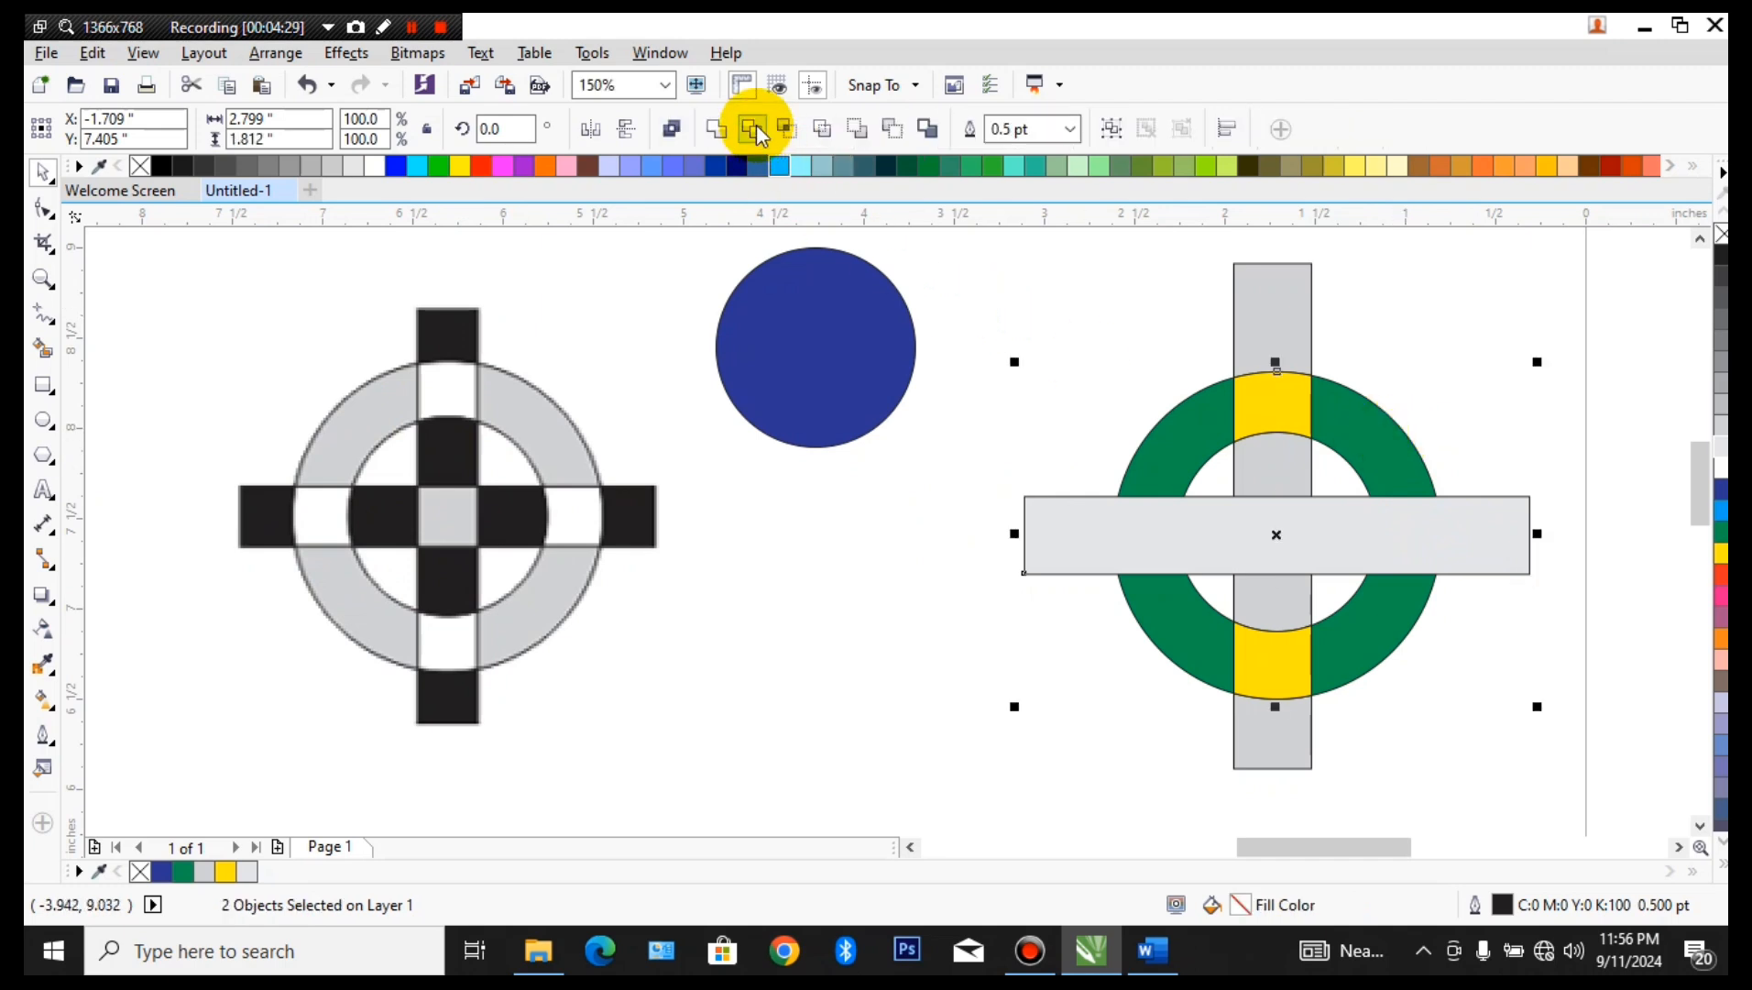
click(787, 133)
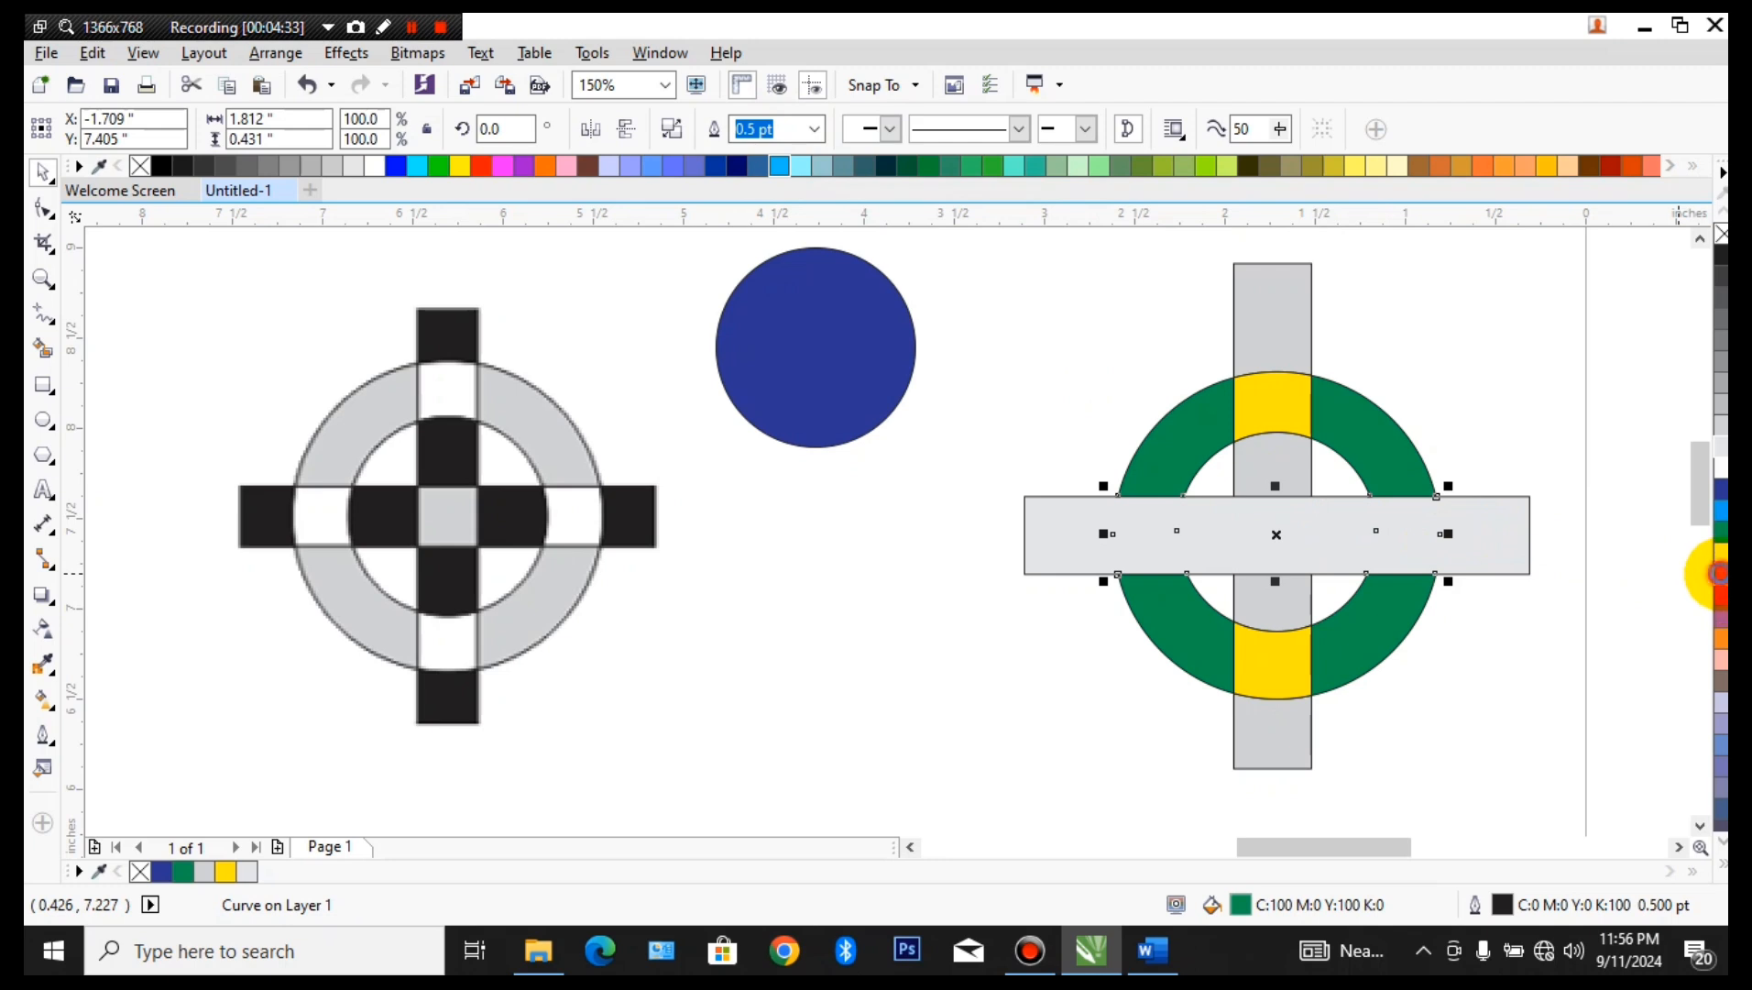
- Fill the pieces where the horizontal bar crosses the ring with red, and send the horizontal rectangle to the back
click(1721, 572)
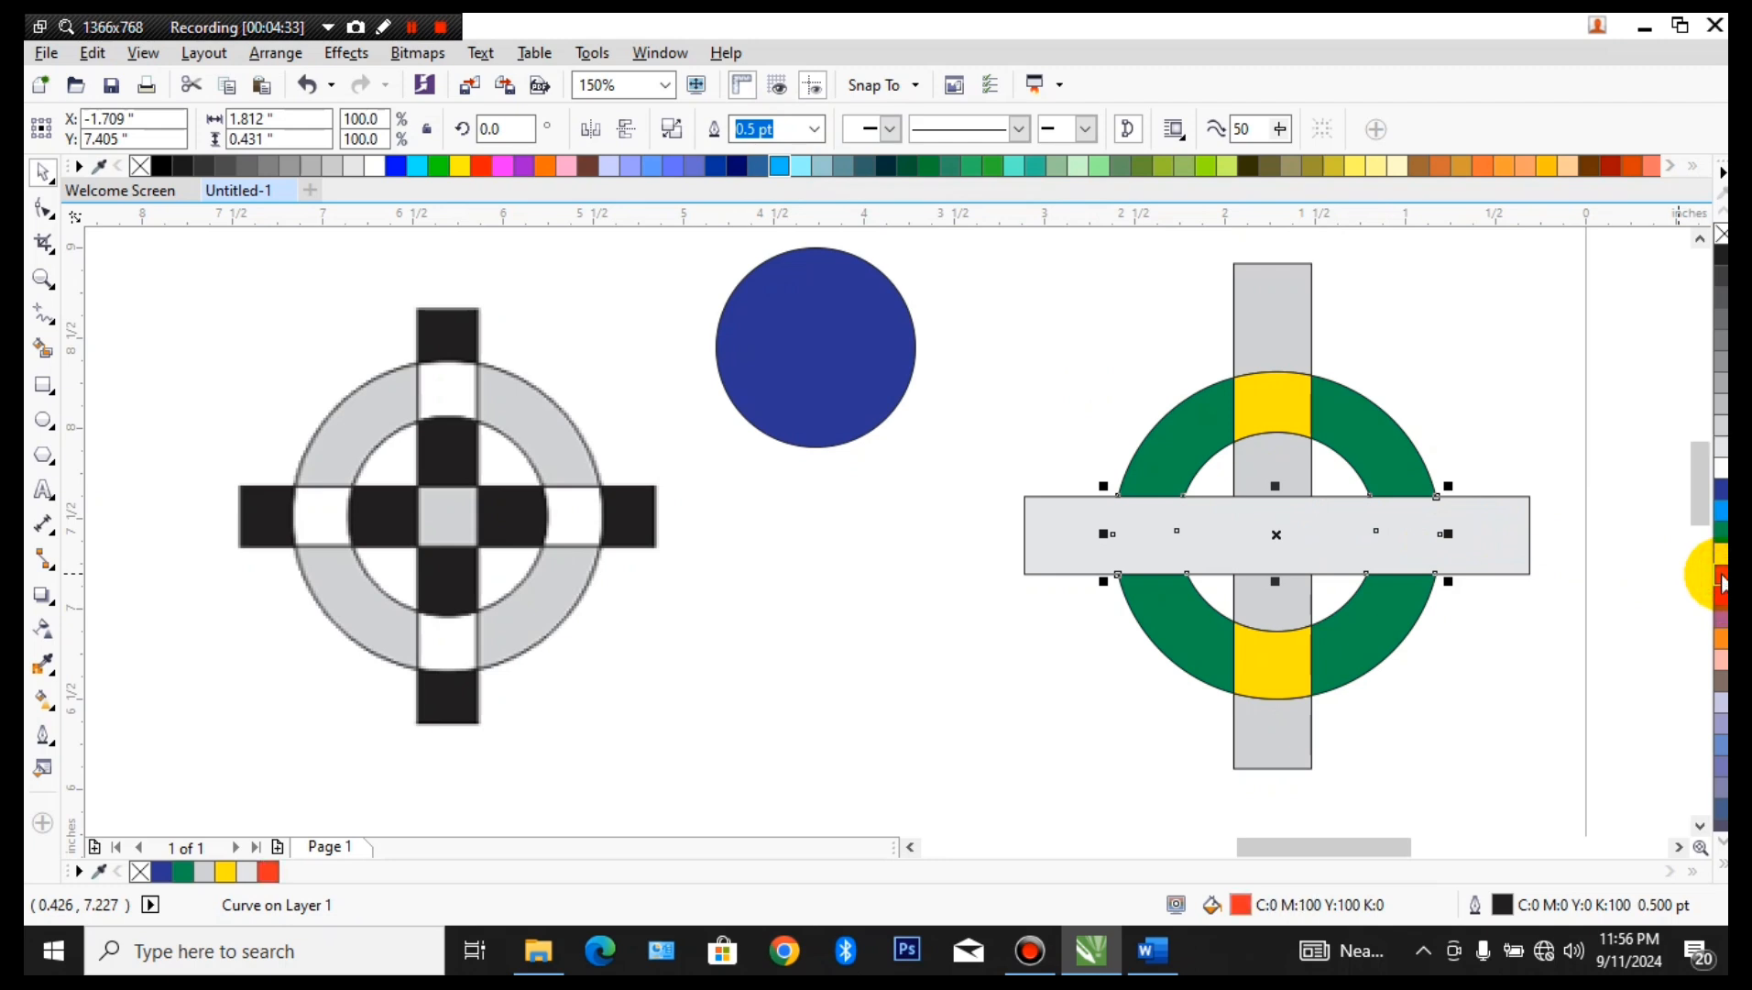
click(1509, 554)
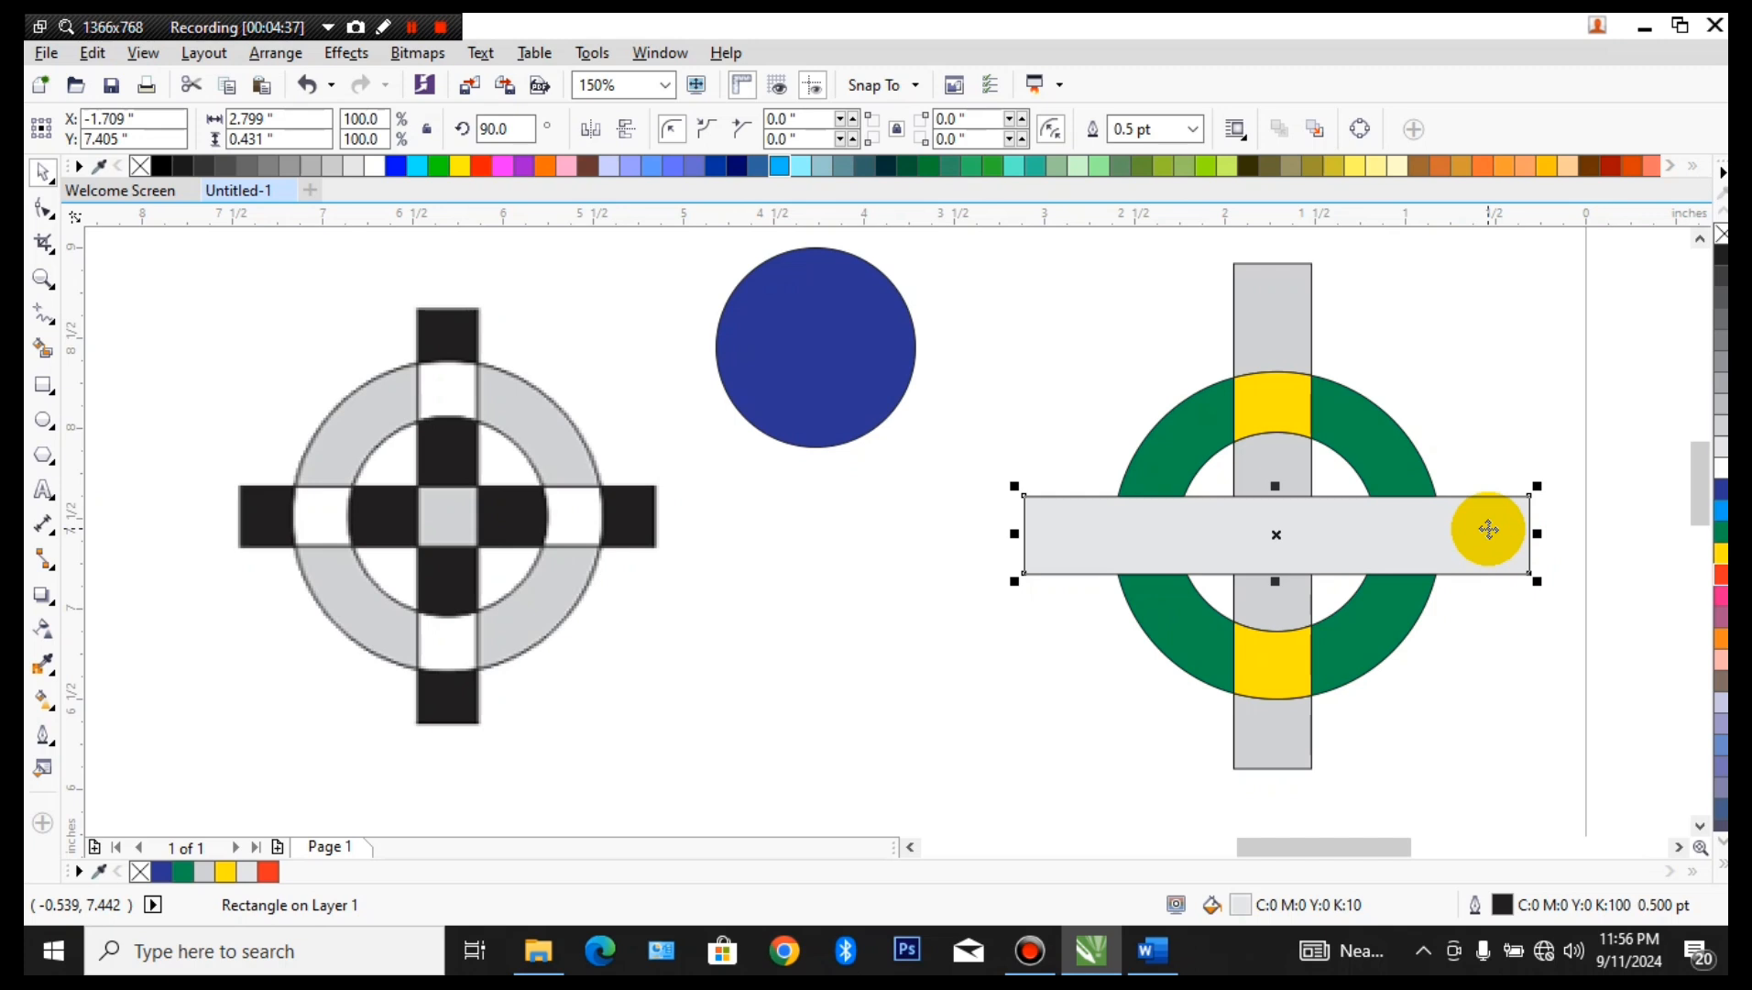
key(shift+Page_Down)
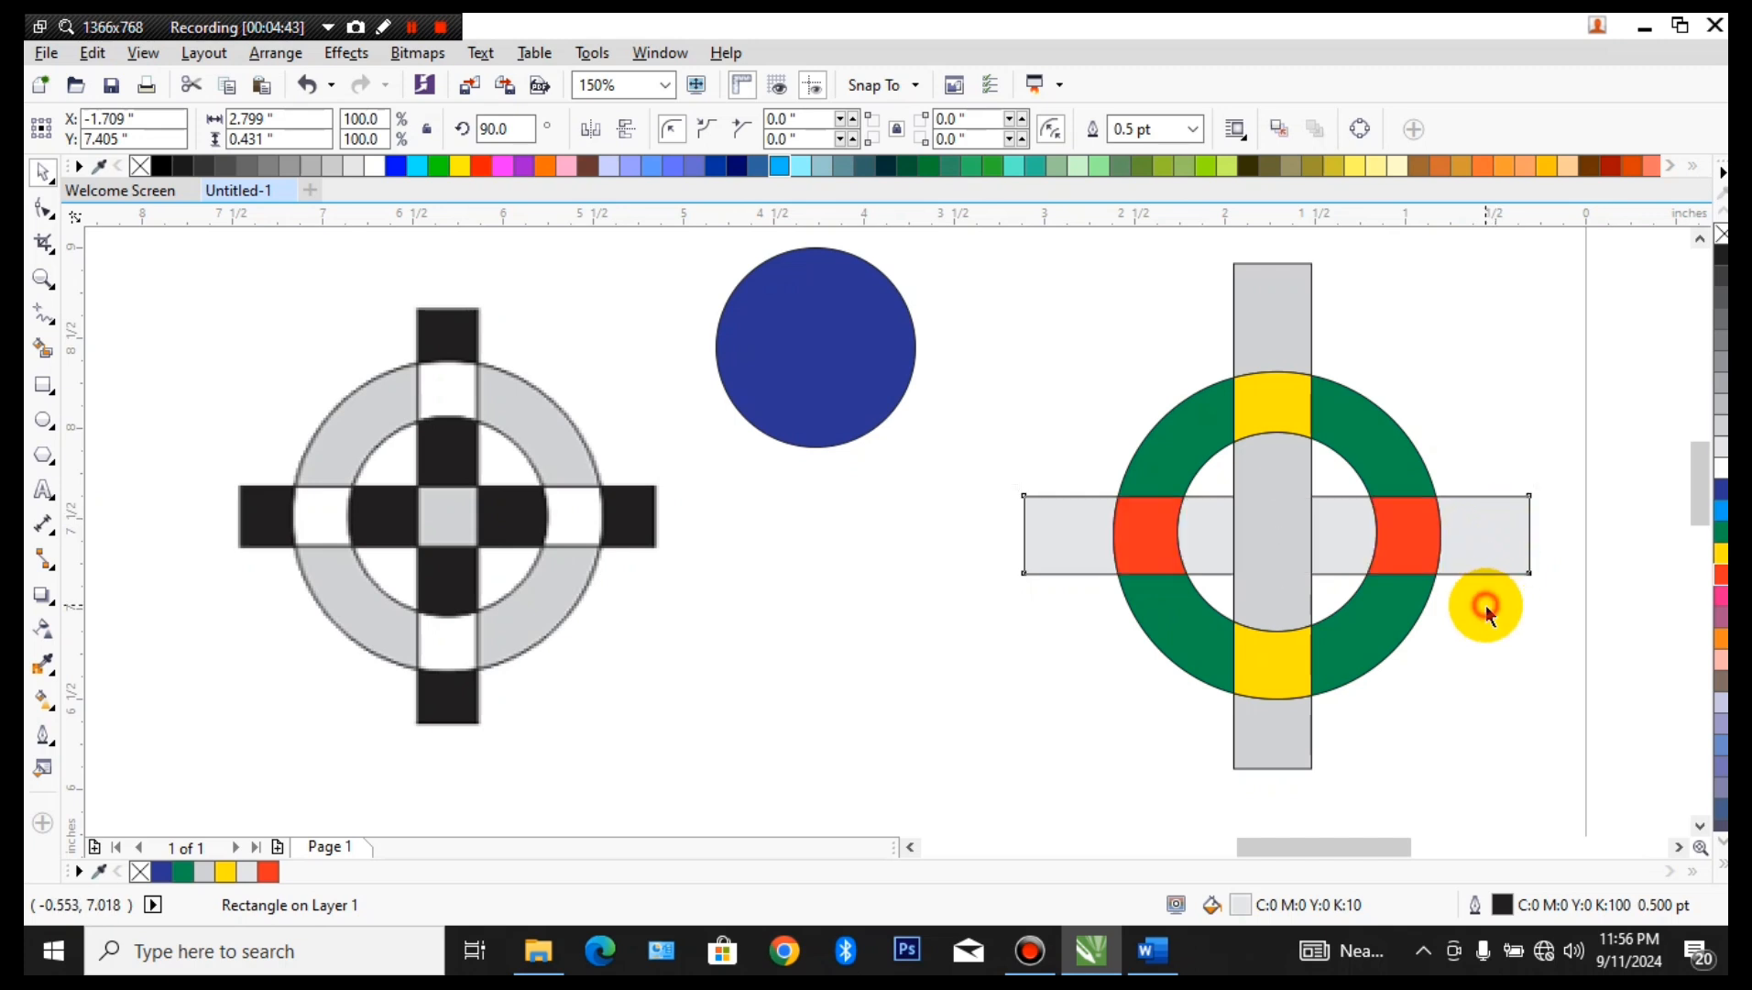
click(1443, 570)
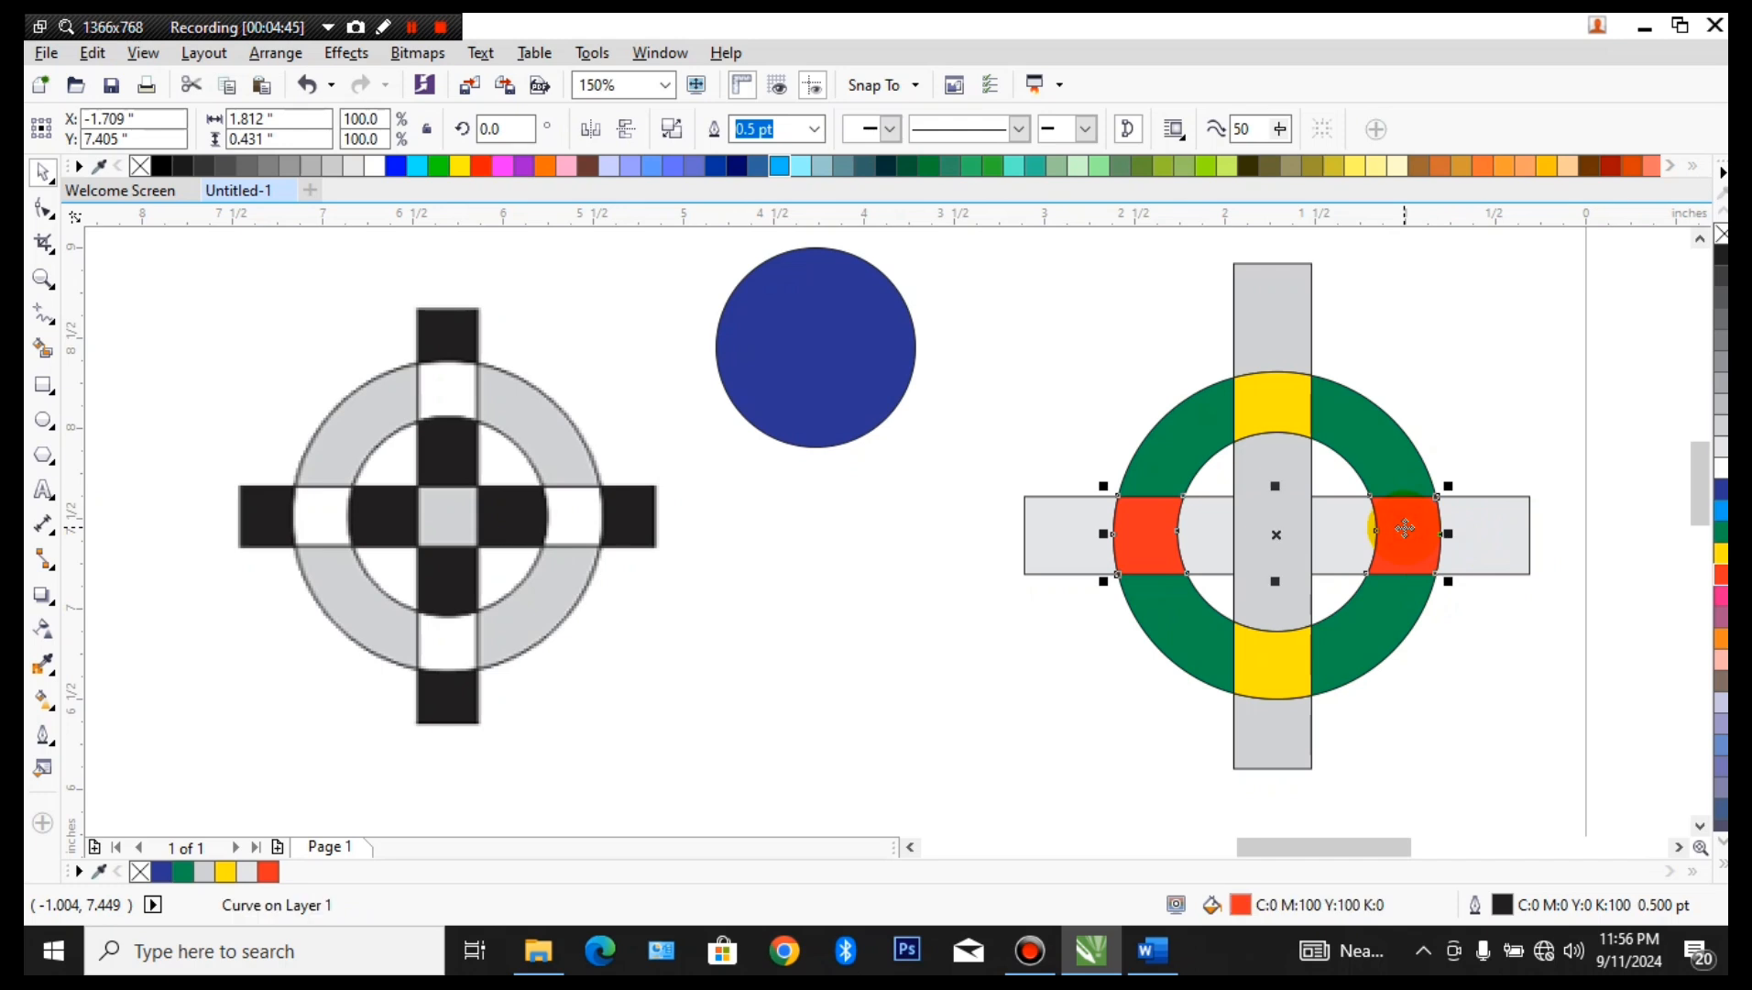
- Intersect the vertical and horizontal rectangles and fill the central overlap square with cyan
click(1272, 411)
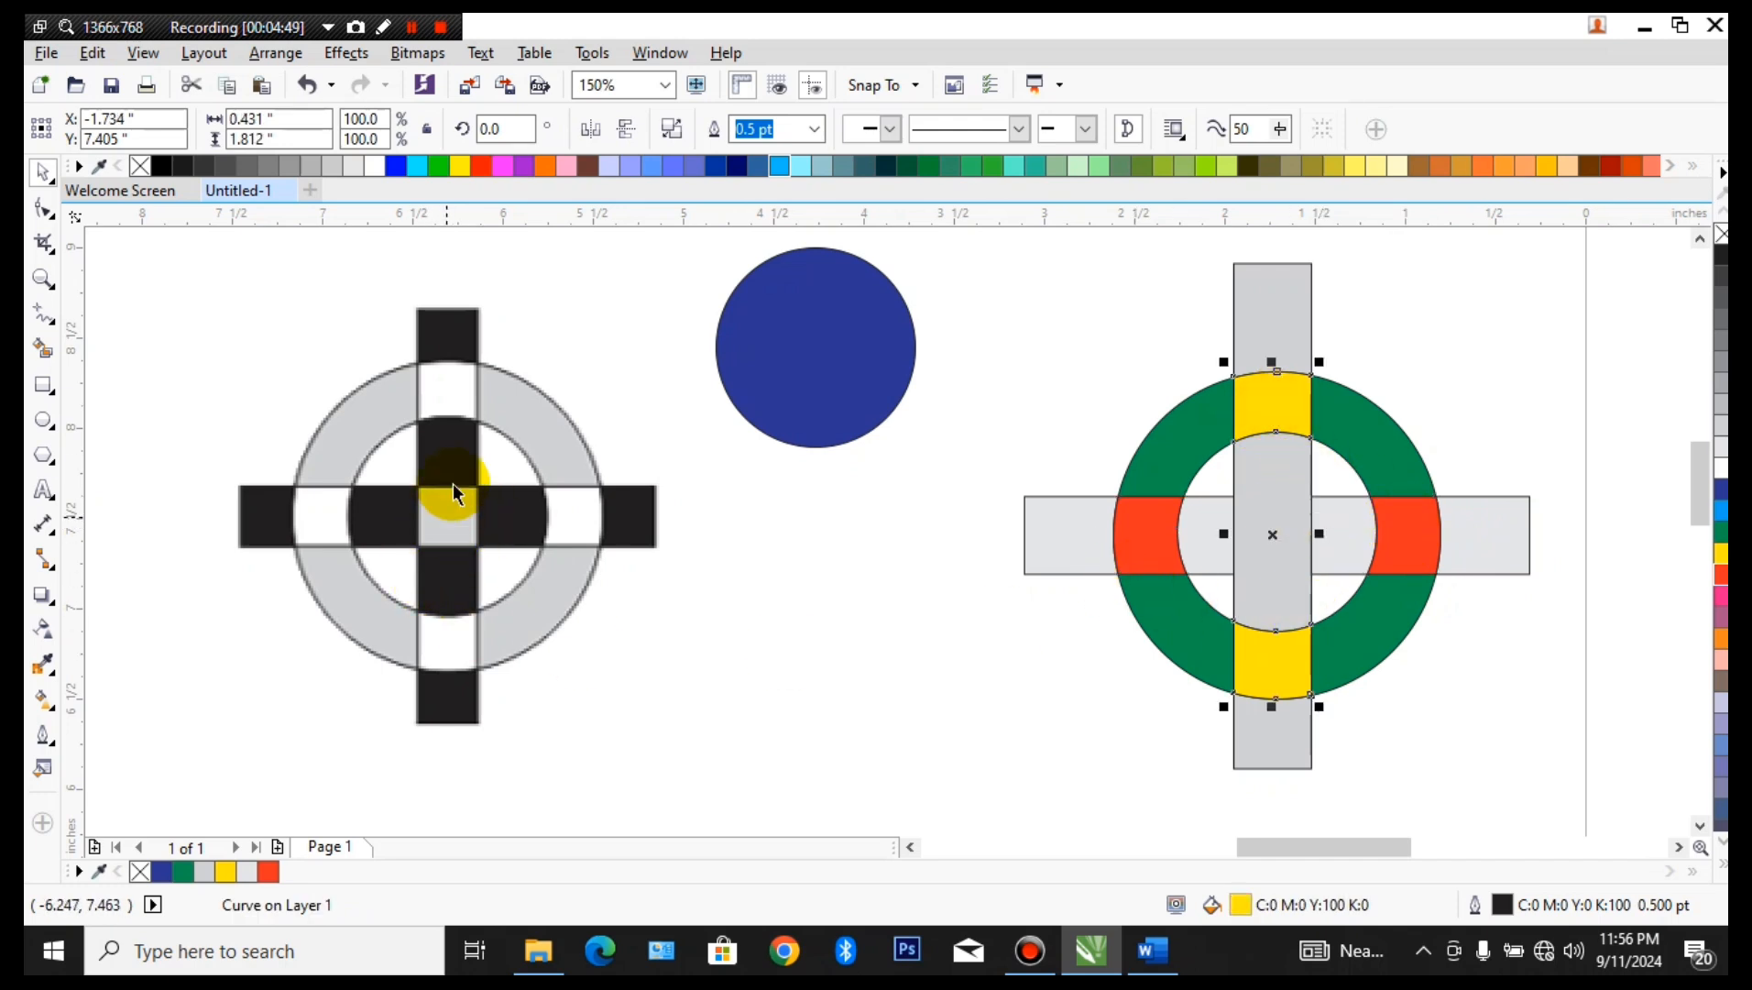
click(1276, 292)
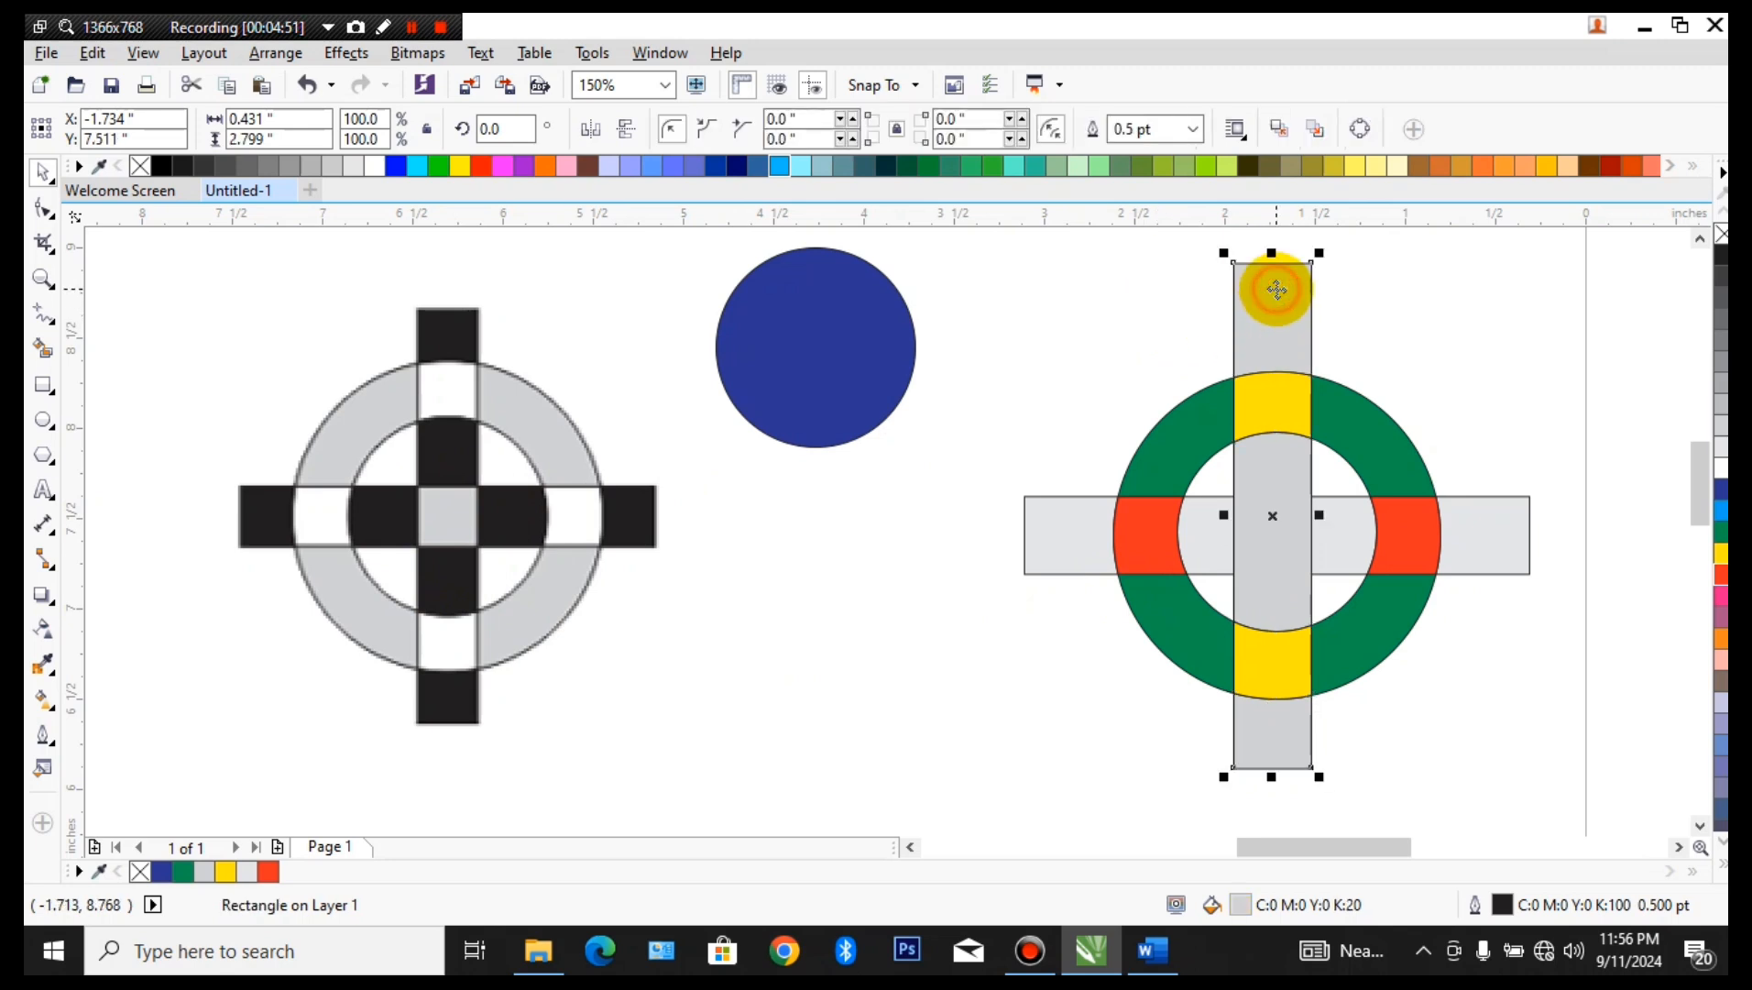
shift+click(1494, 525)
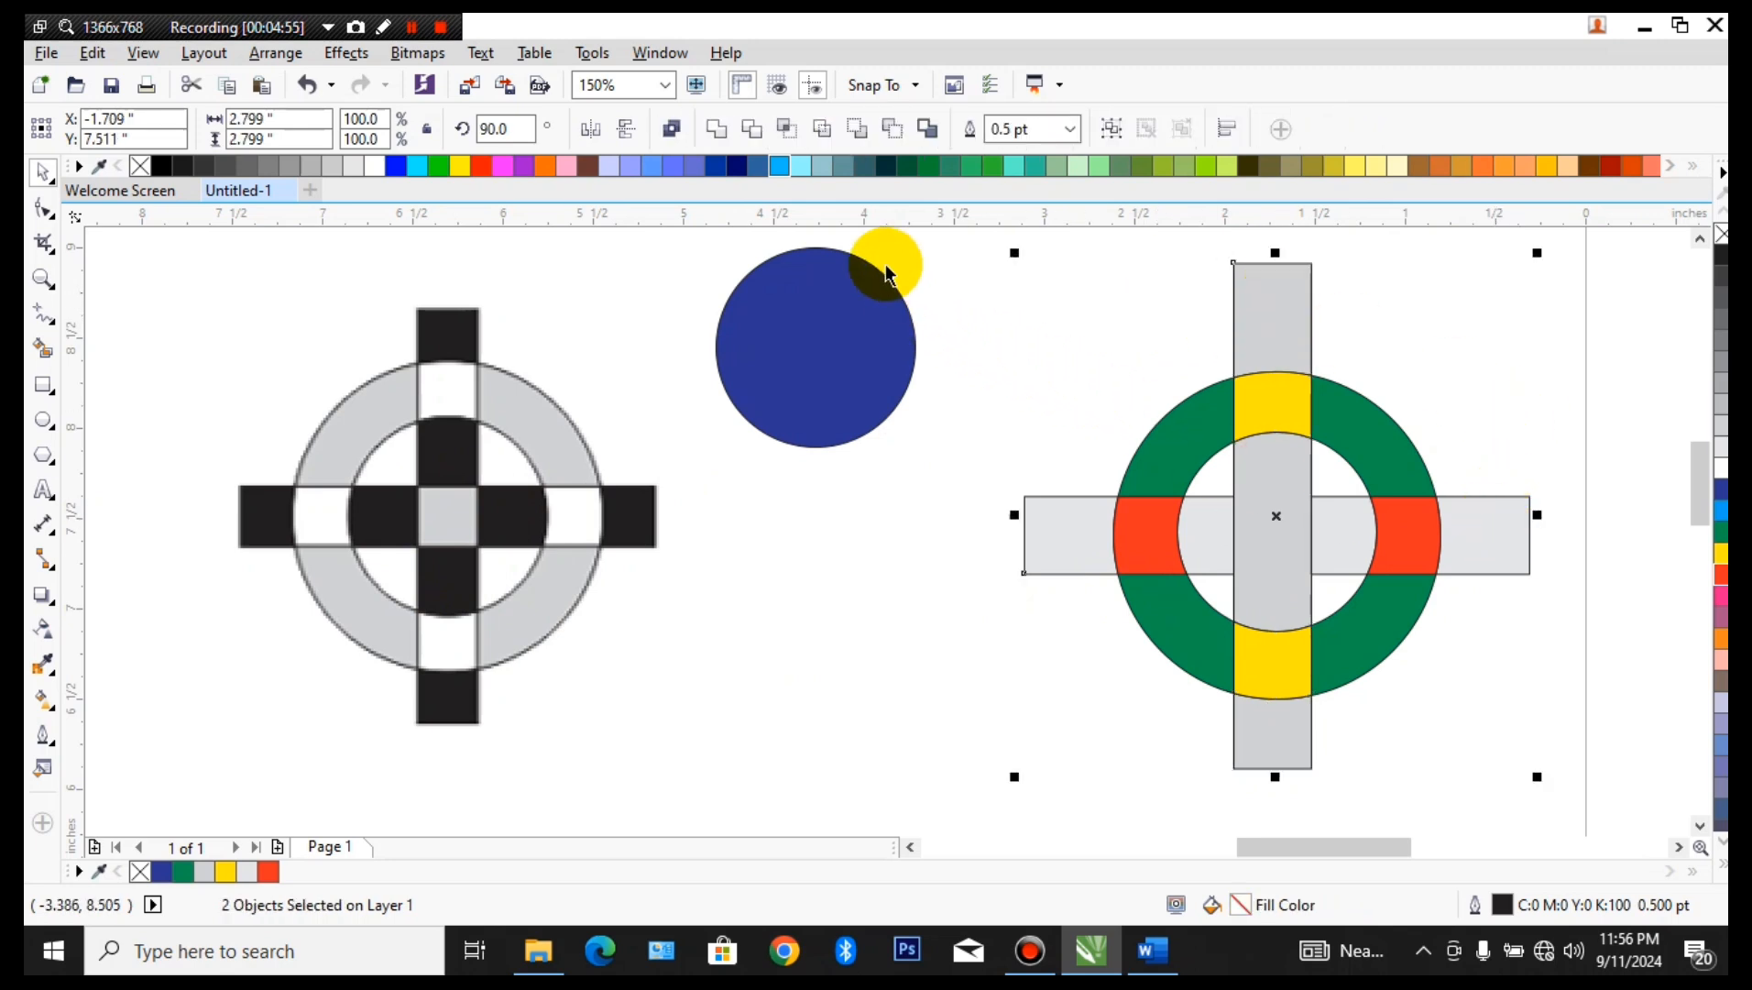
click(787, 128)
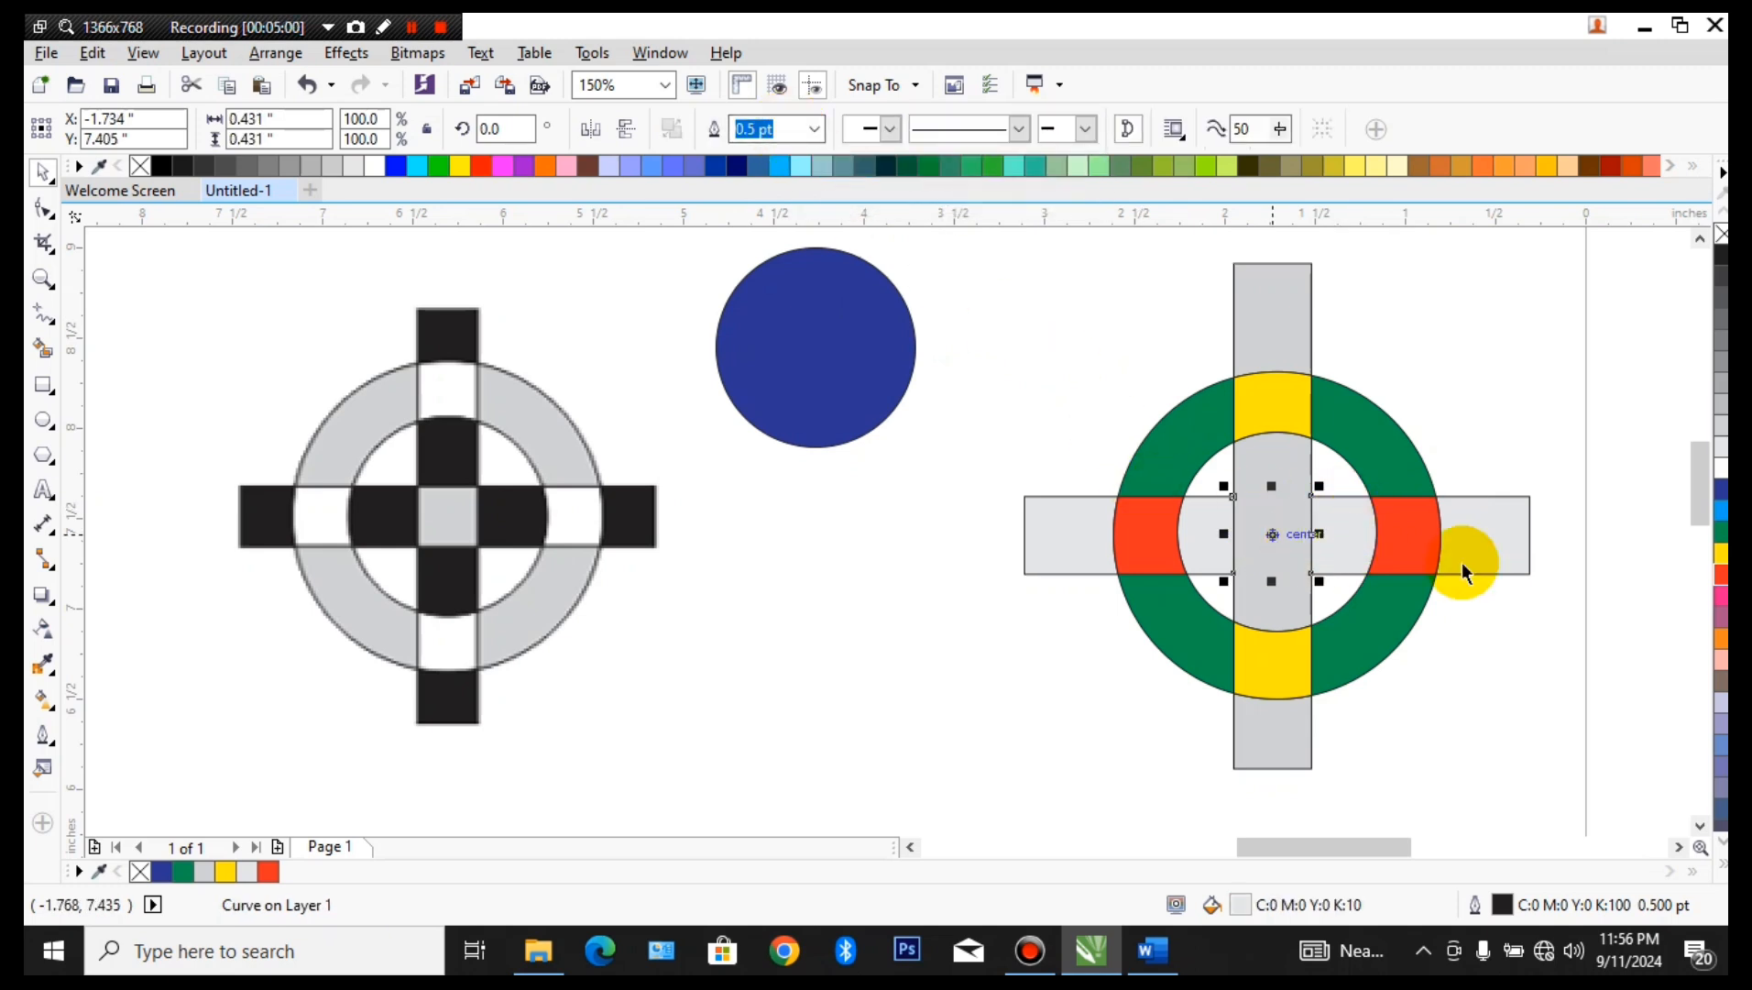
click(1725, 516)
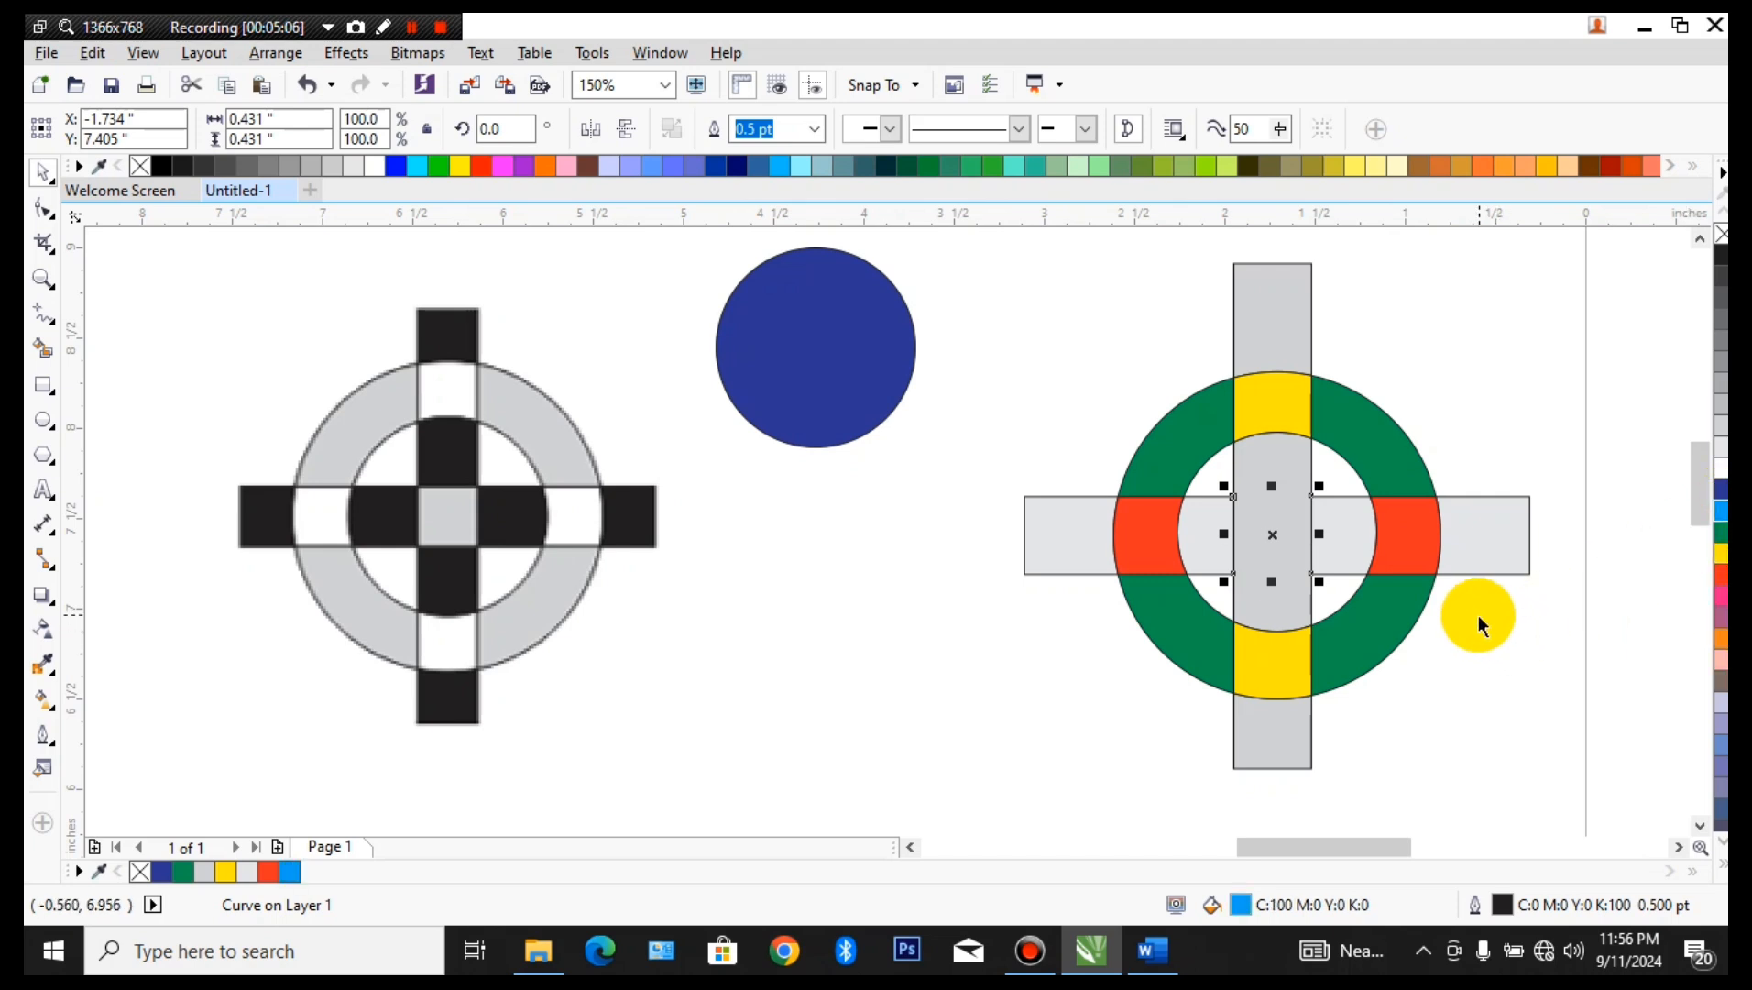
- Send the vertical rectangle to the back of the stacking order
click(1280, 322)
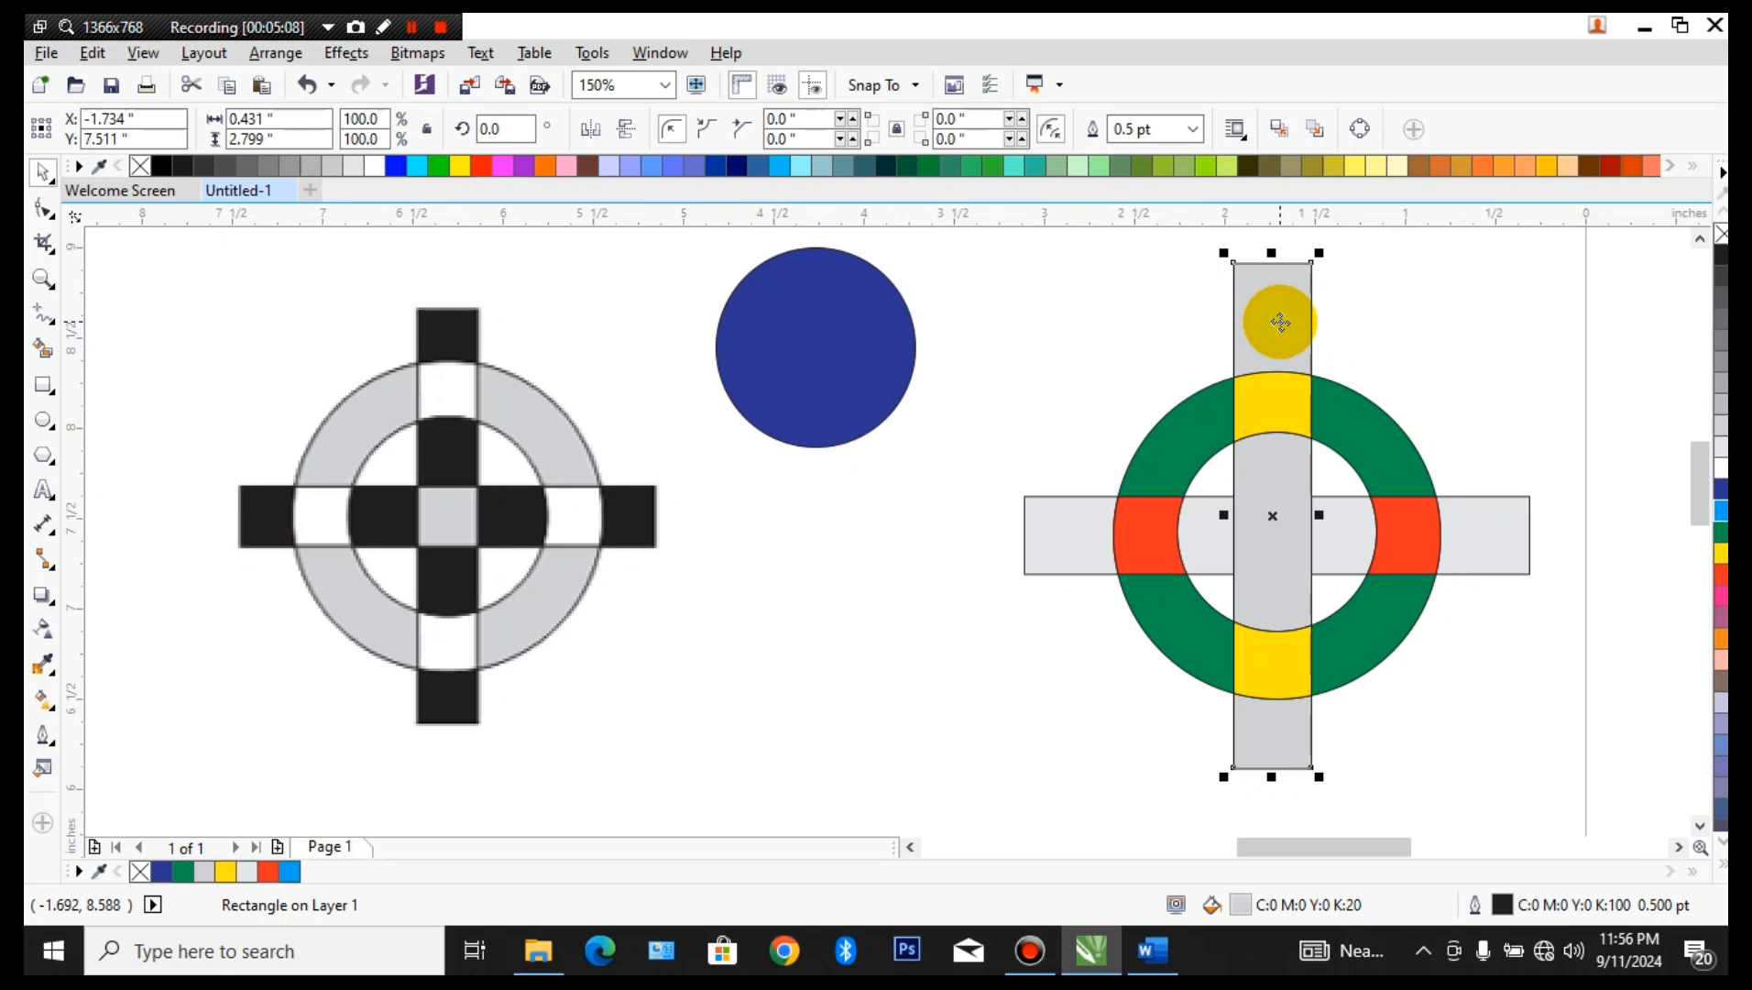
key(shift+Page_Down)
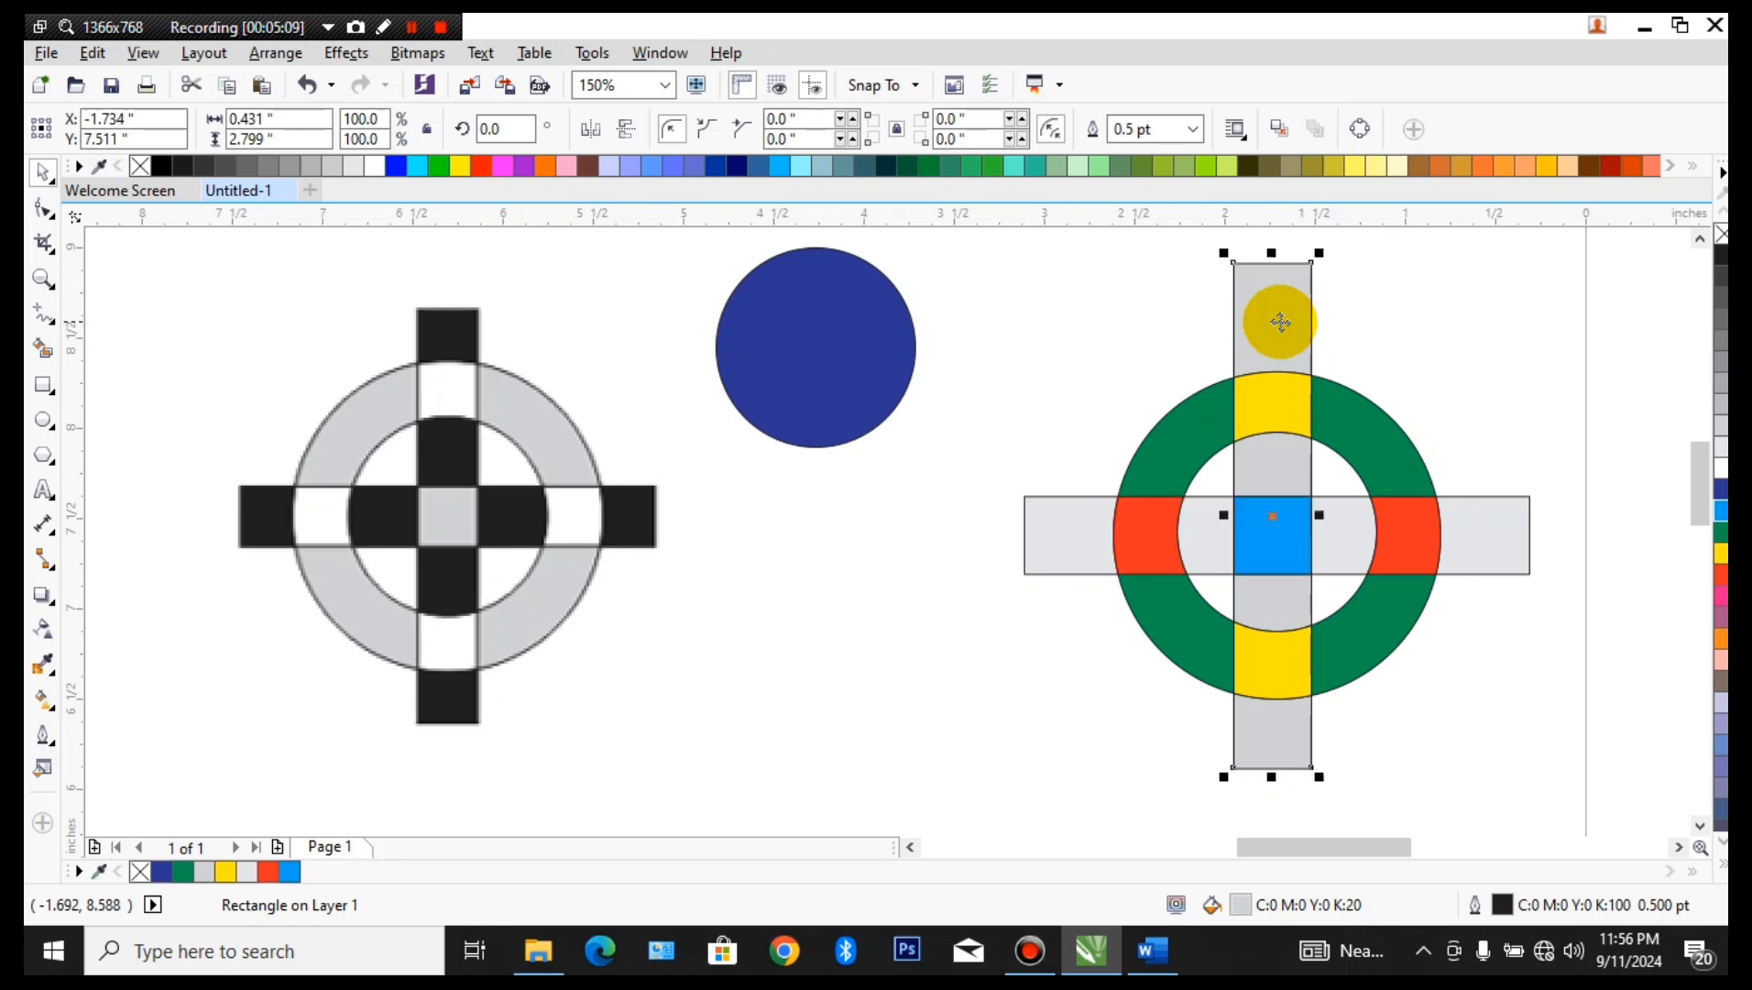
click(1451, 715)
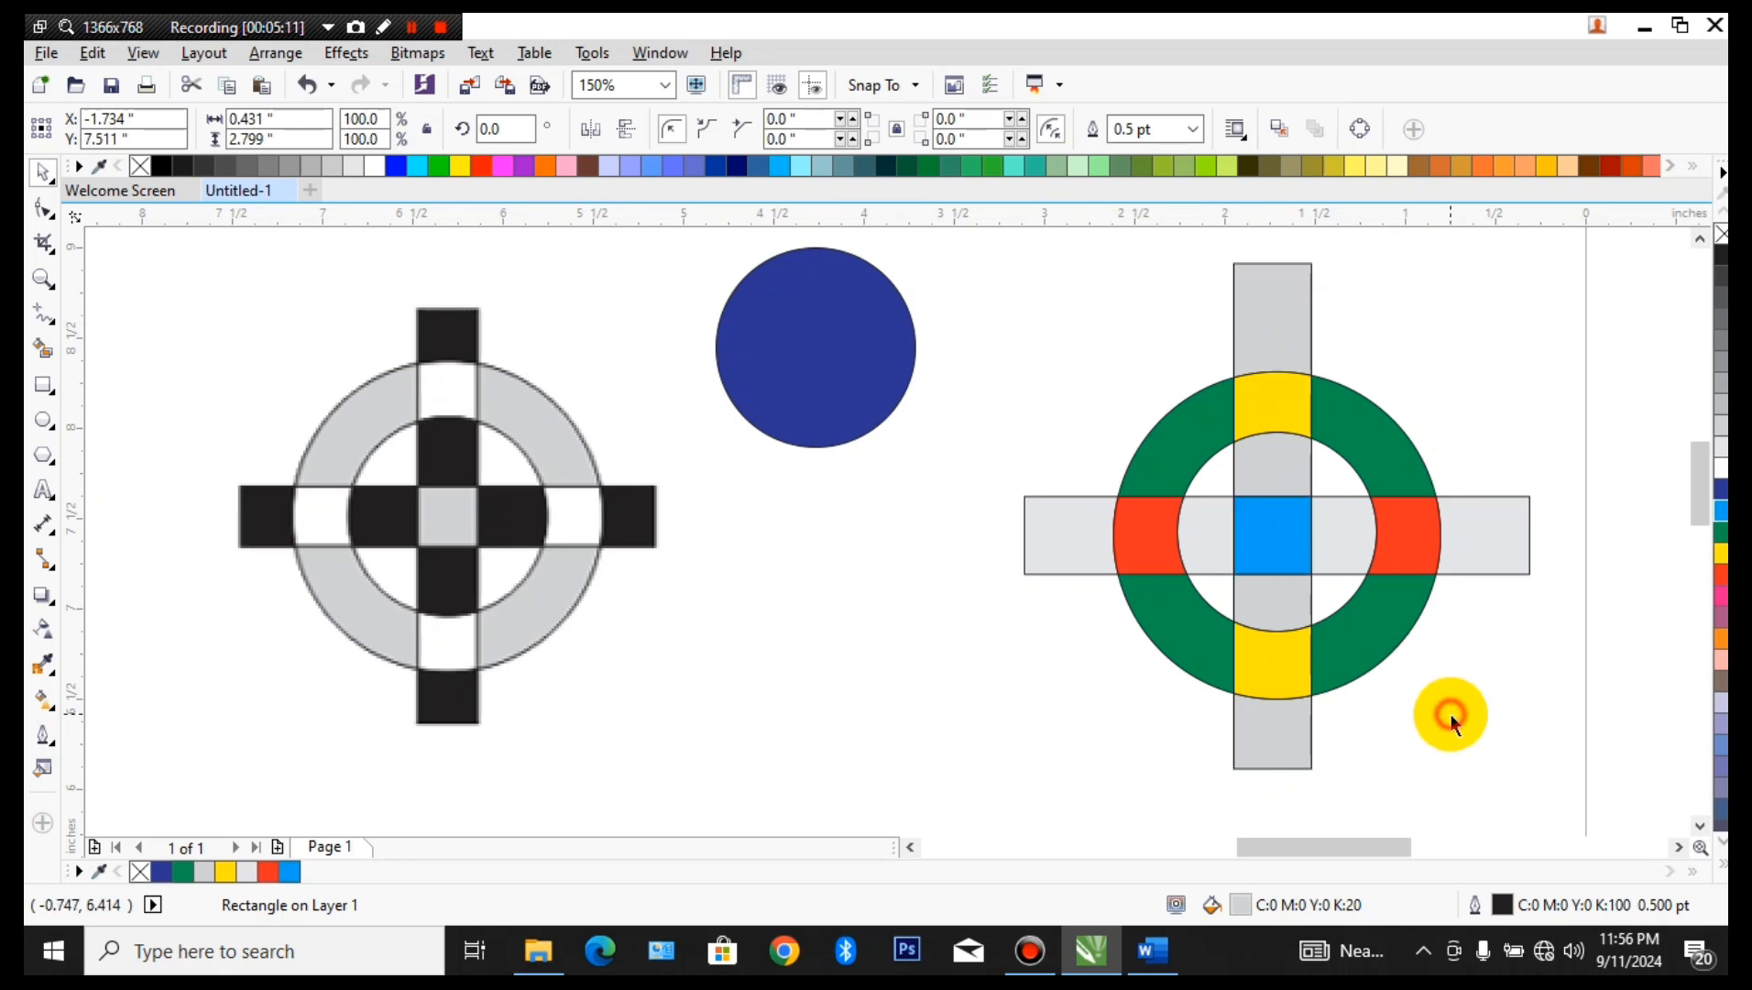
click(1276, 548)
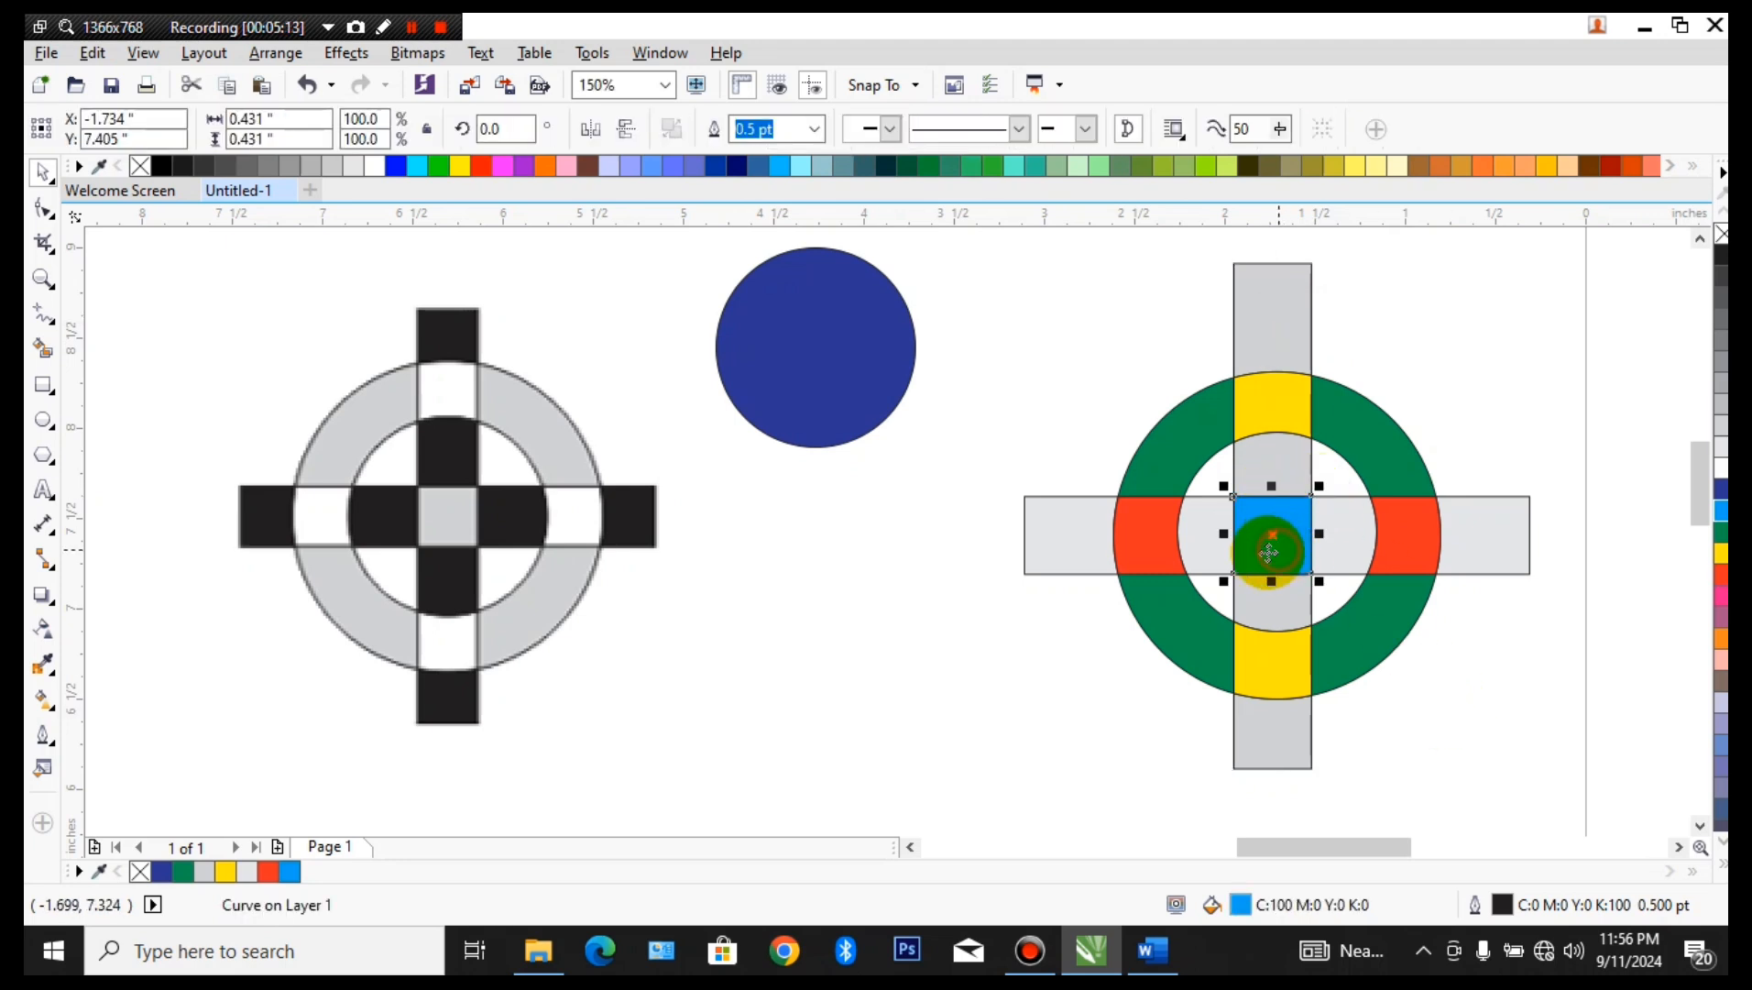
click(1266, 323)
click(1329, 400)
click(1291, 403)
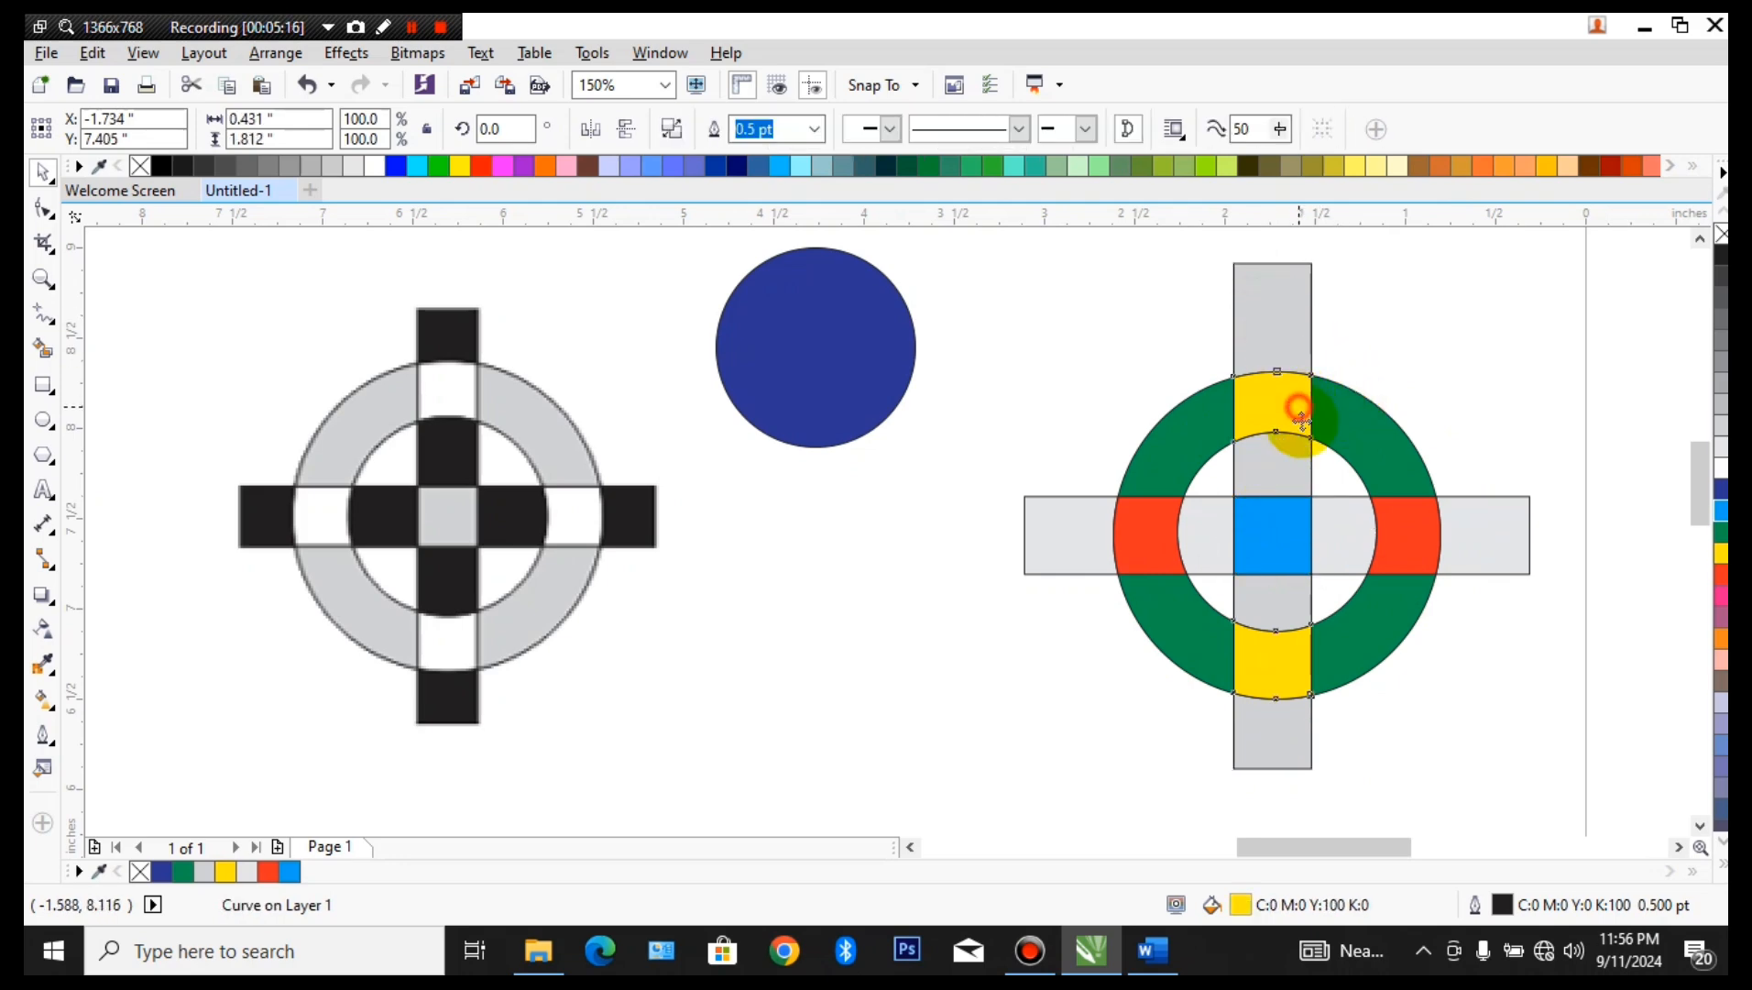
click(1416, 502)
click(1507, 532)
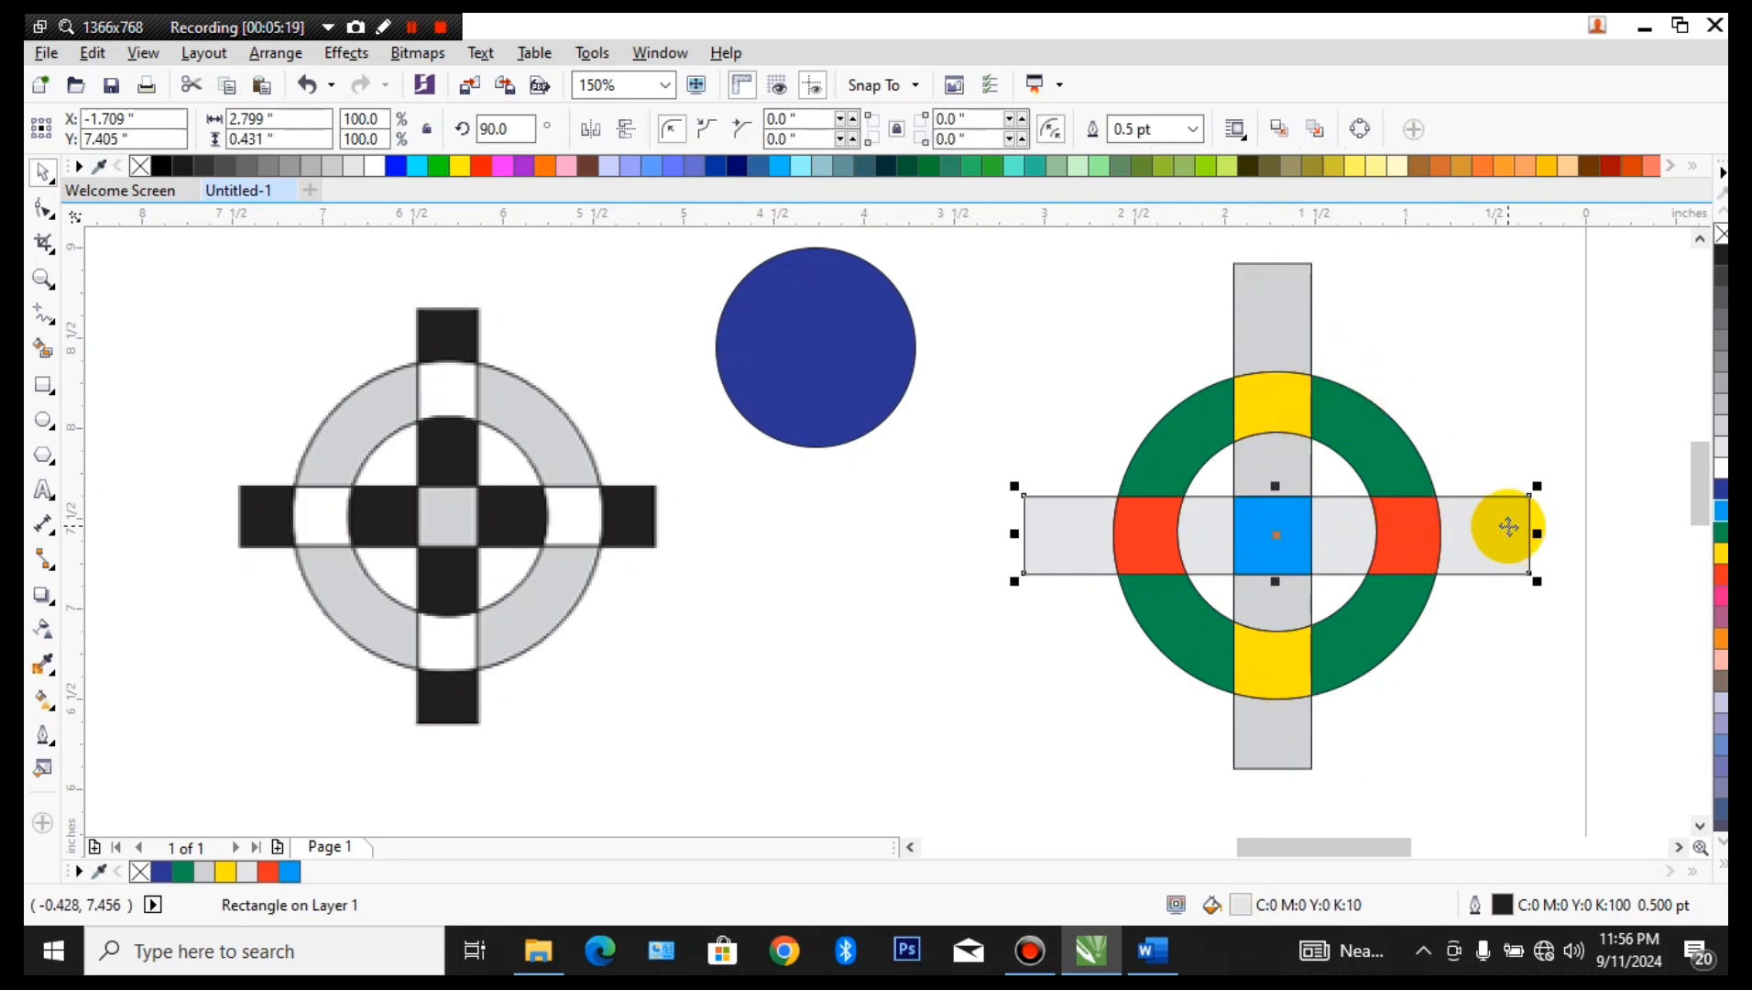
- Fill the vertical and horizontal bars with 100% black
click(1292, 308)
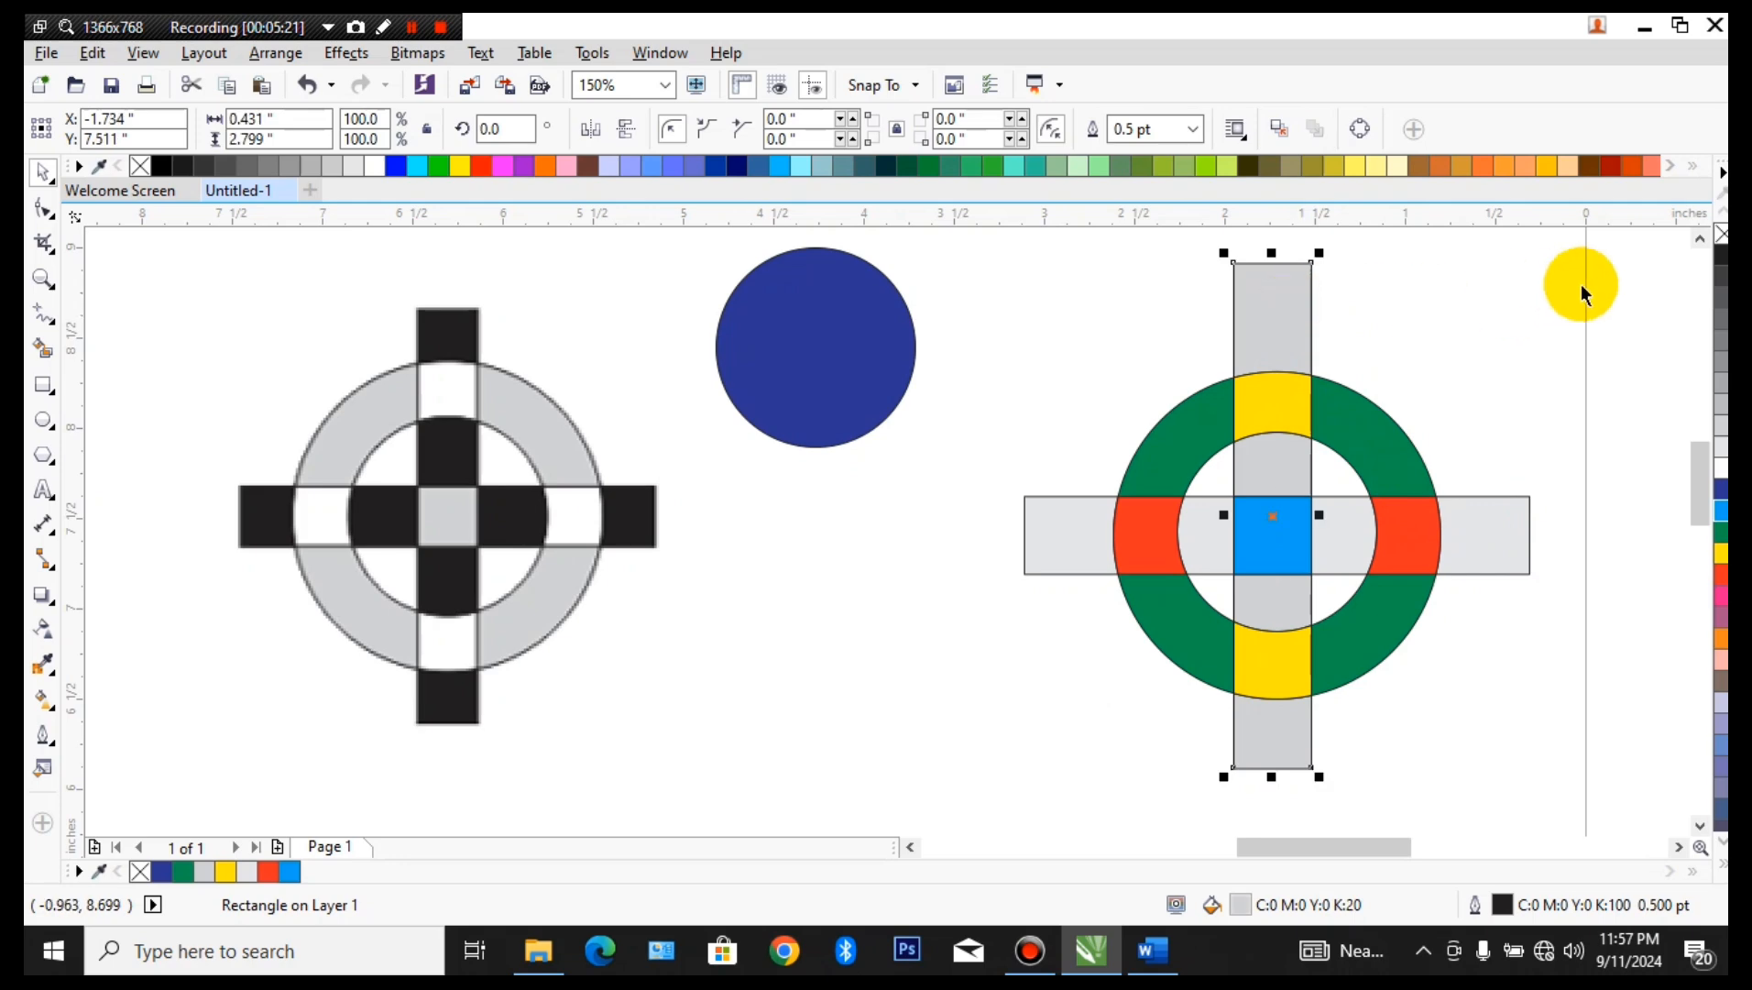
click(1721, 255)
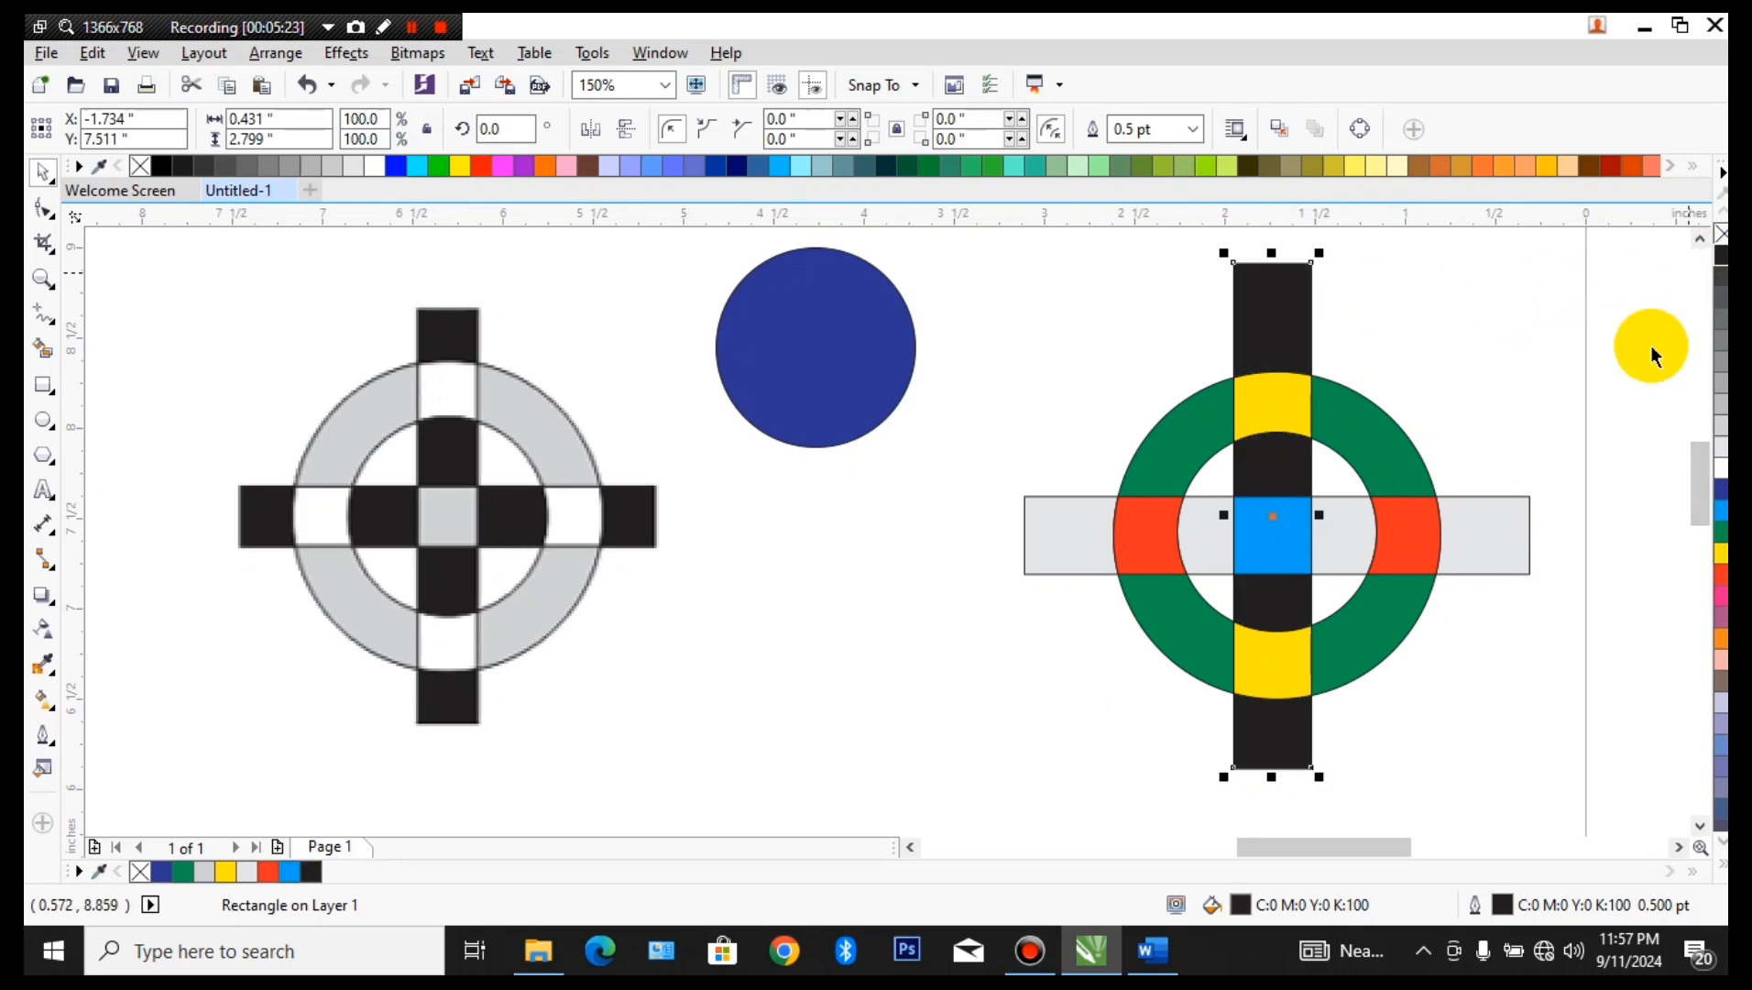
click(1495, 539)
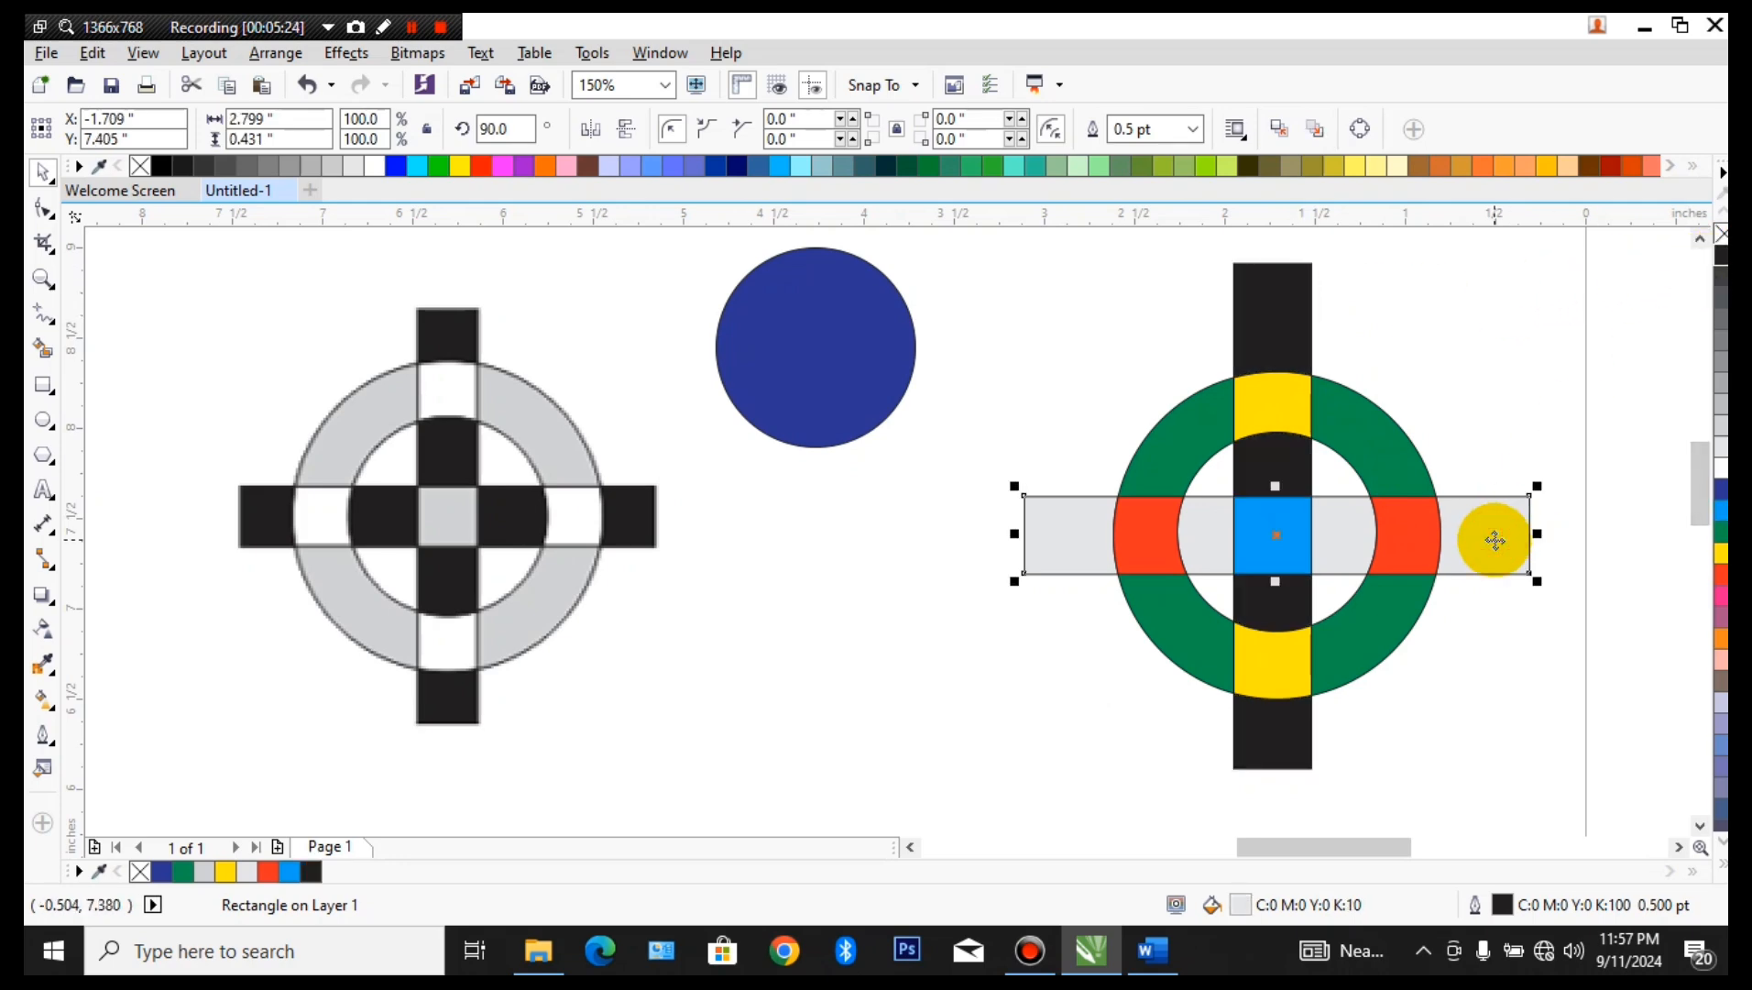
click(1716, 257)
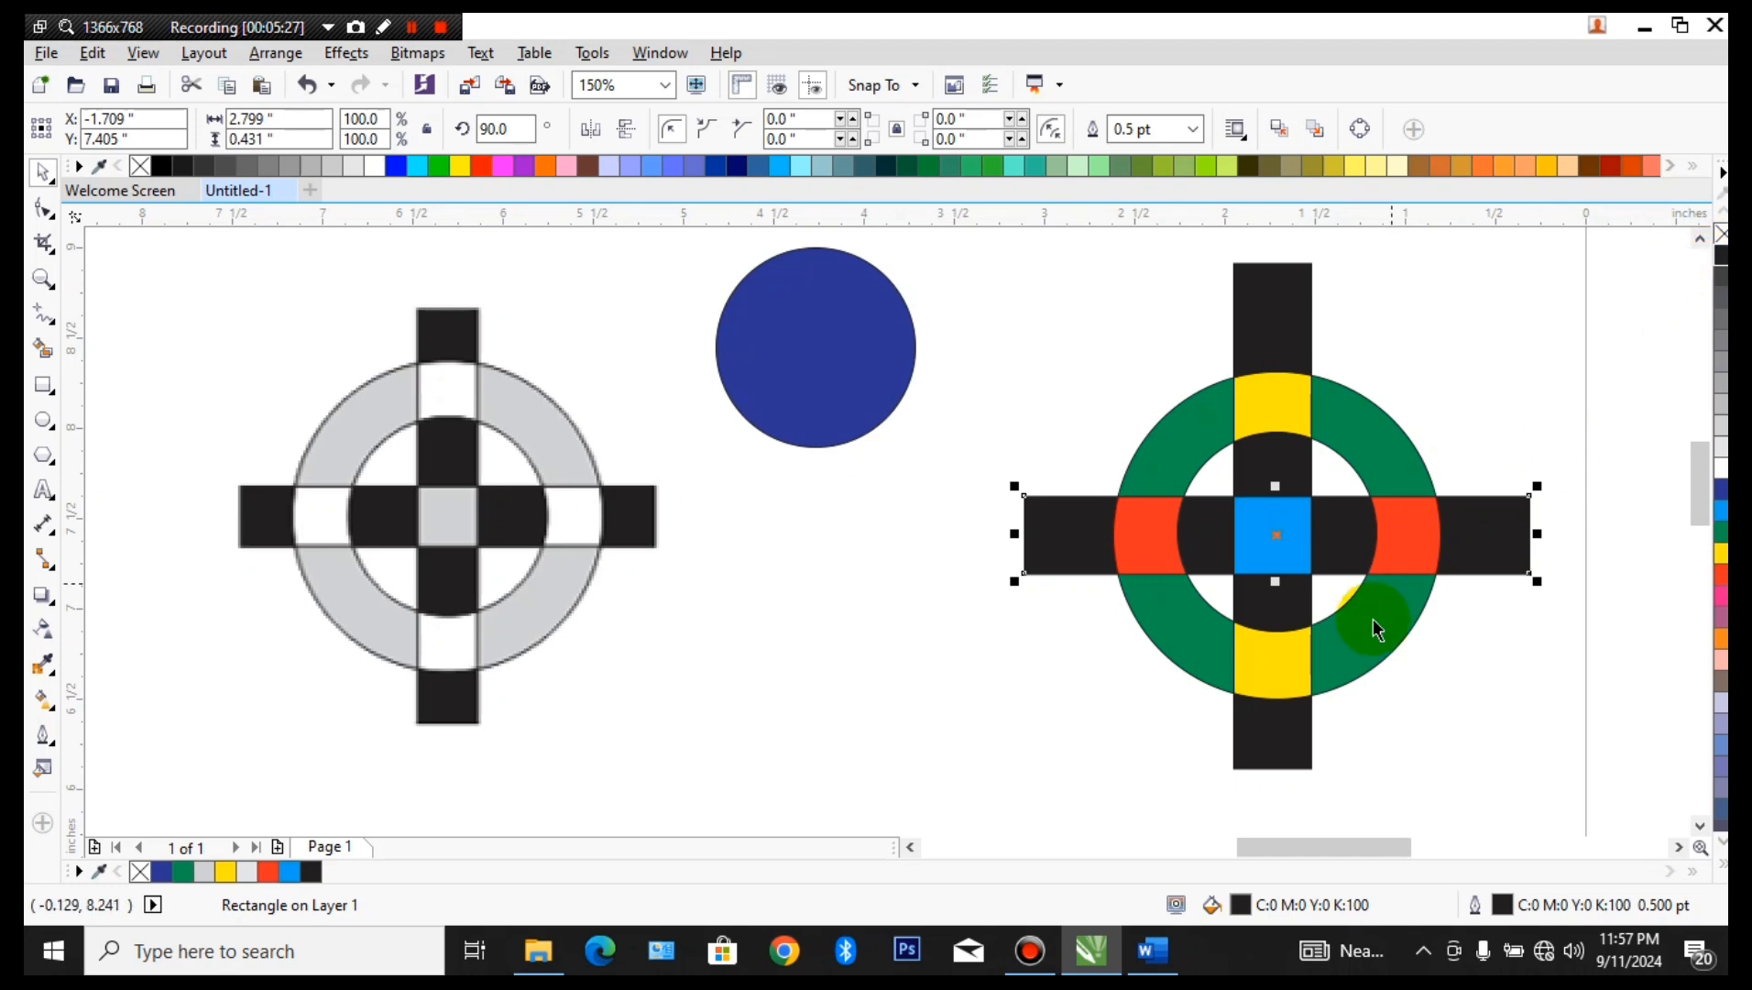
- Recolour the green ring with 20% black
click(1393, 451)
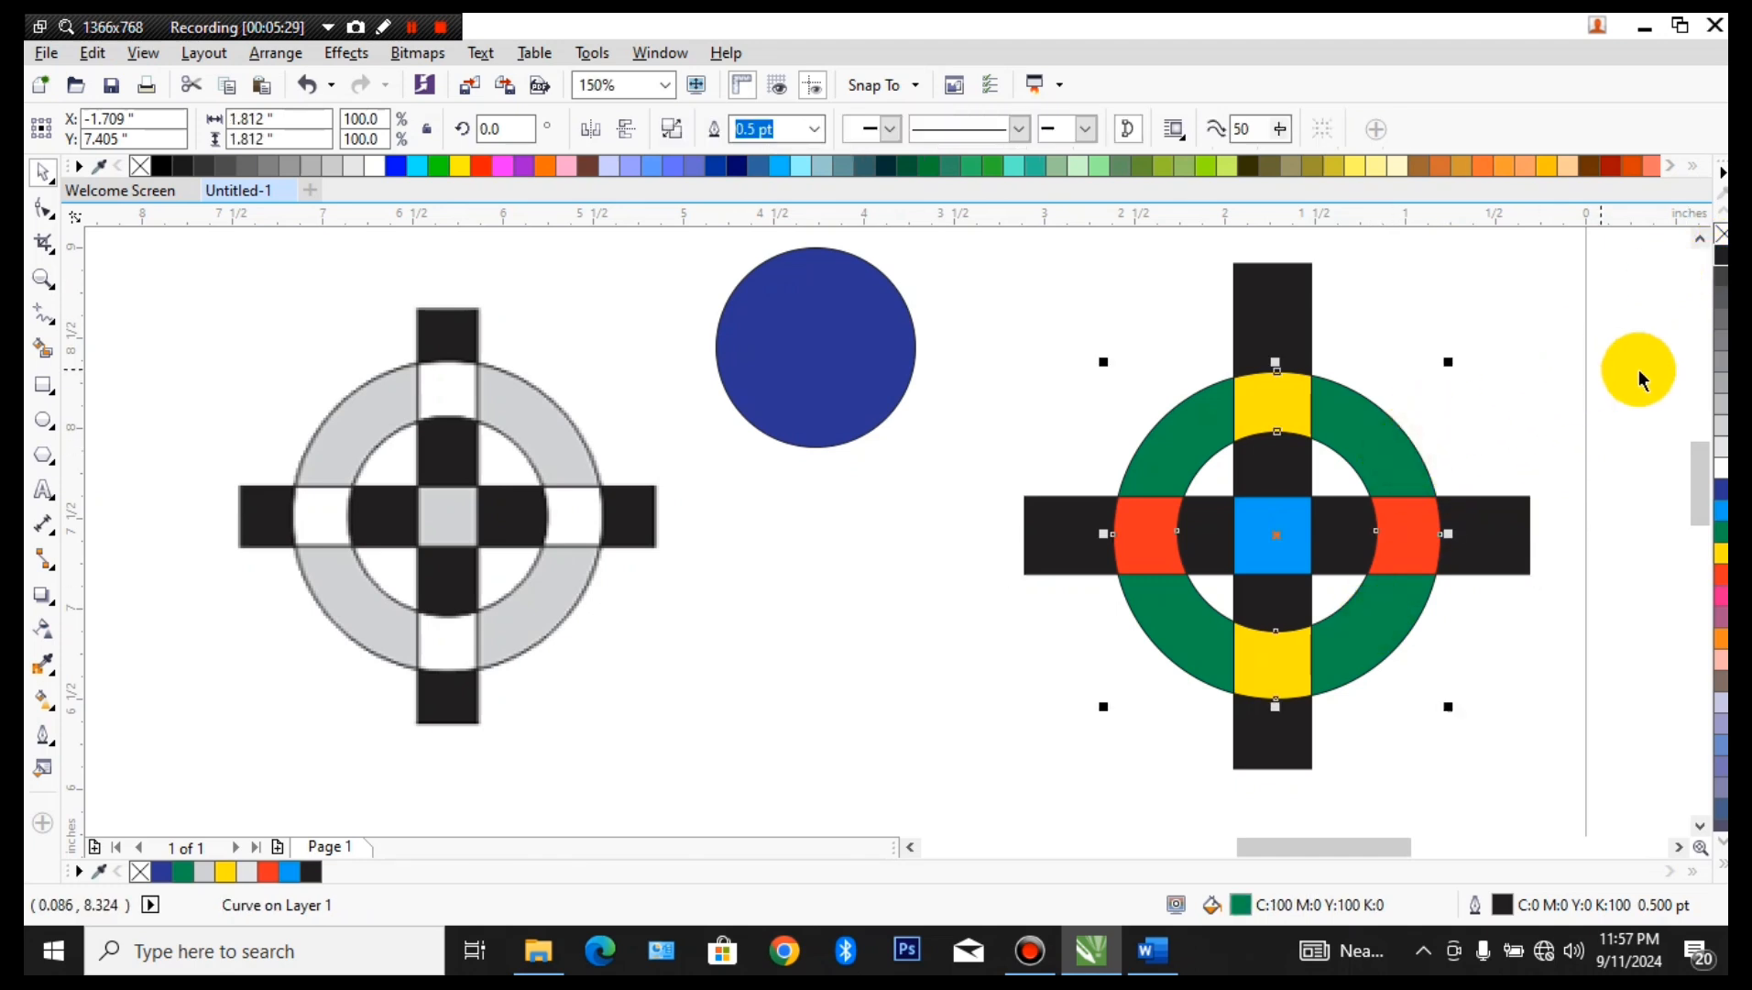
click(1721, 362)
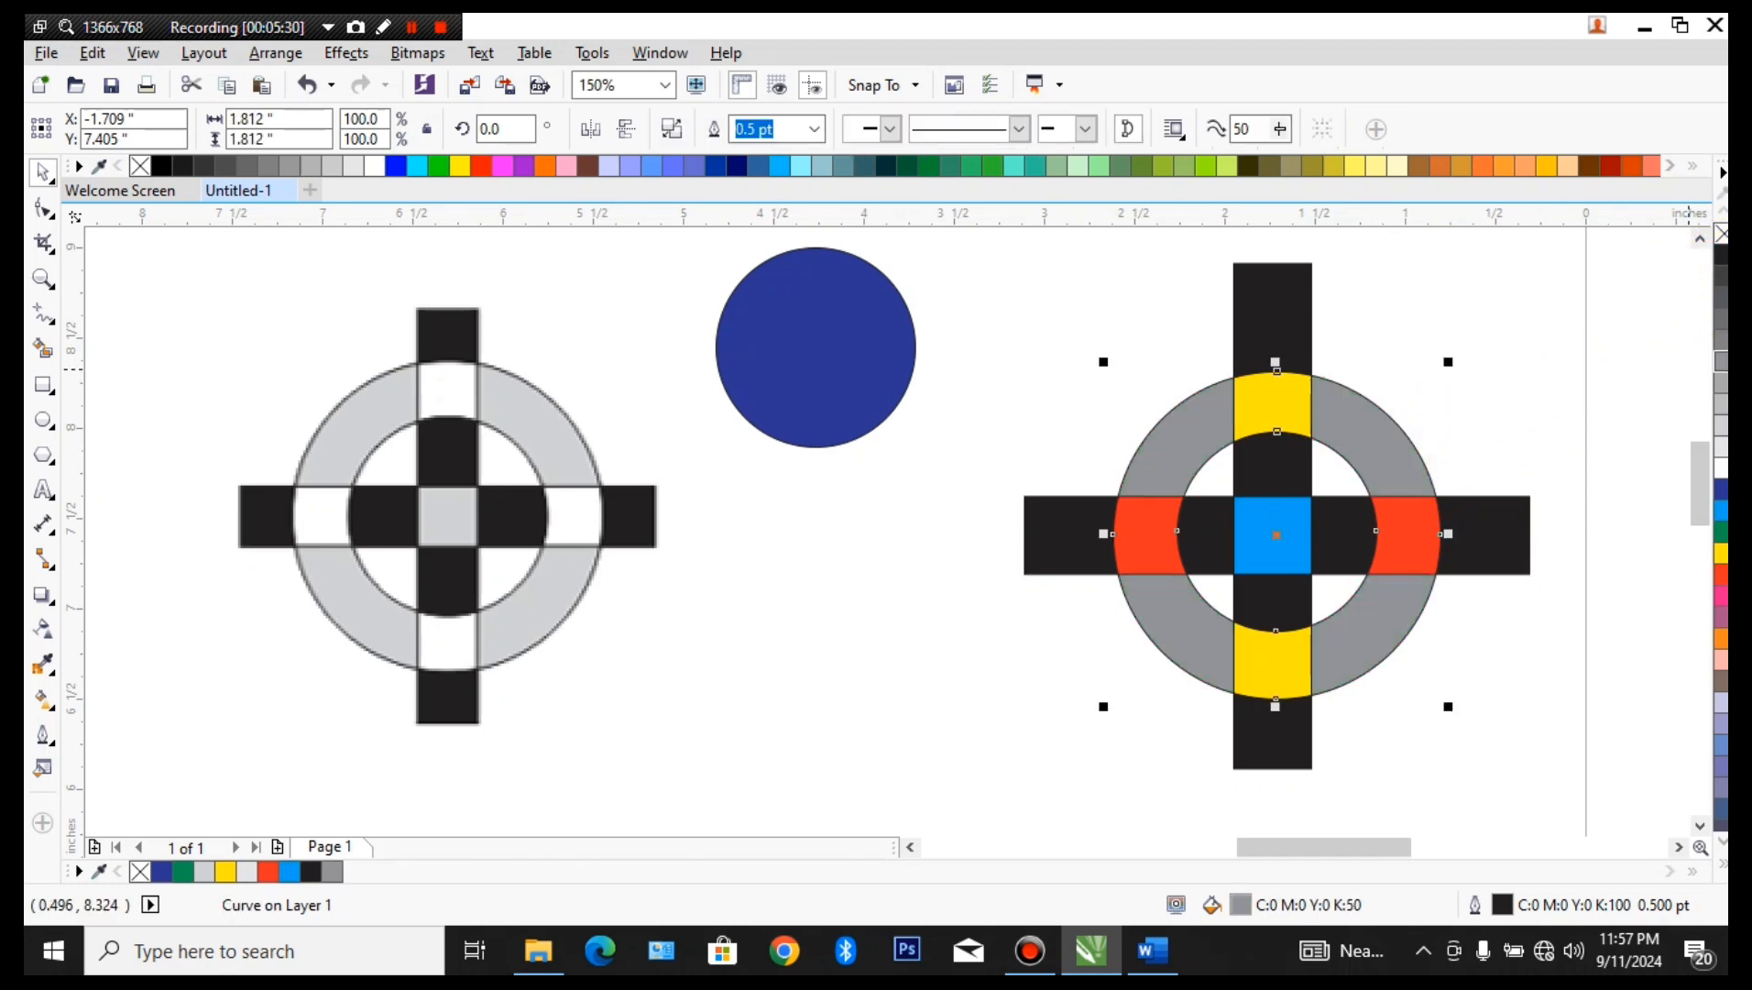
click(1722, 425)
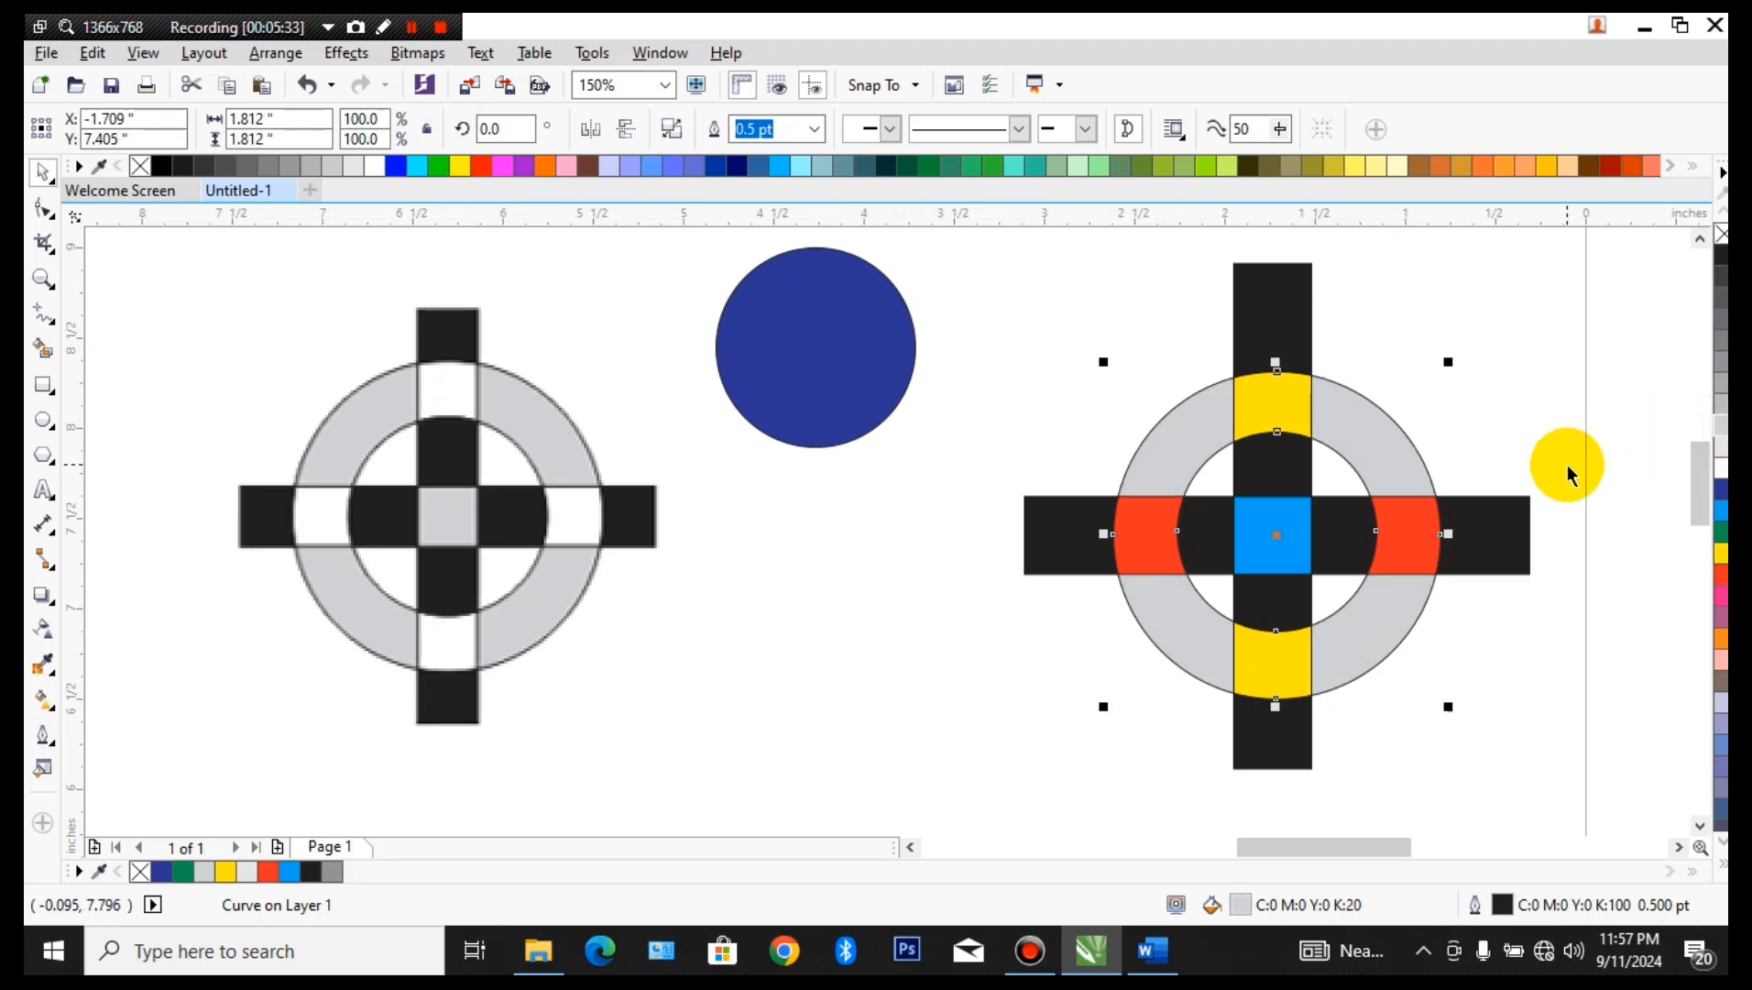
click(1499, 363)
- Fill the yellow and red pieces where the bars cross the ring with white
click(1263, 381)
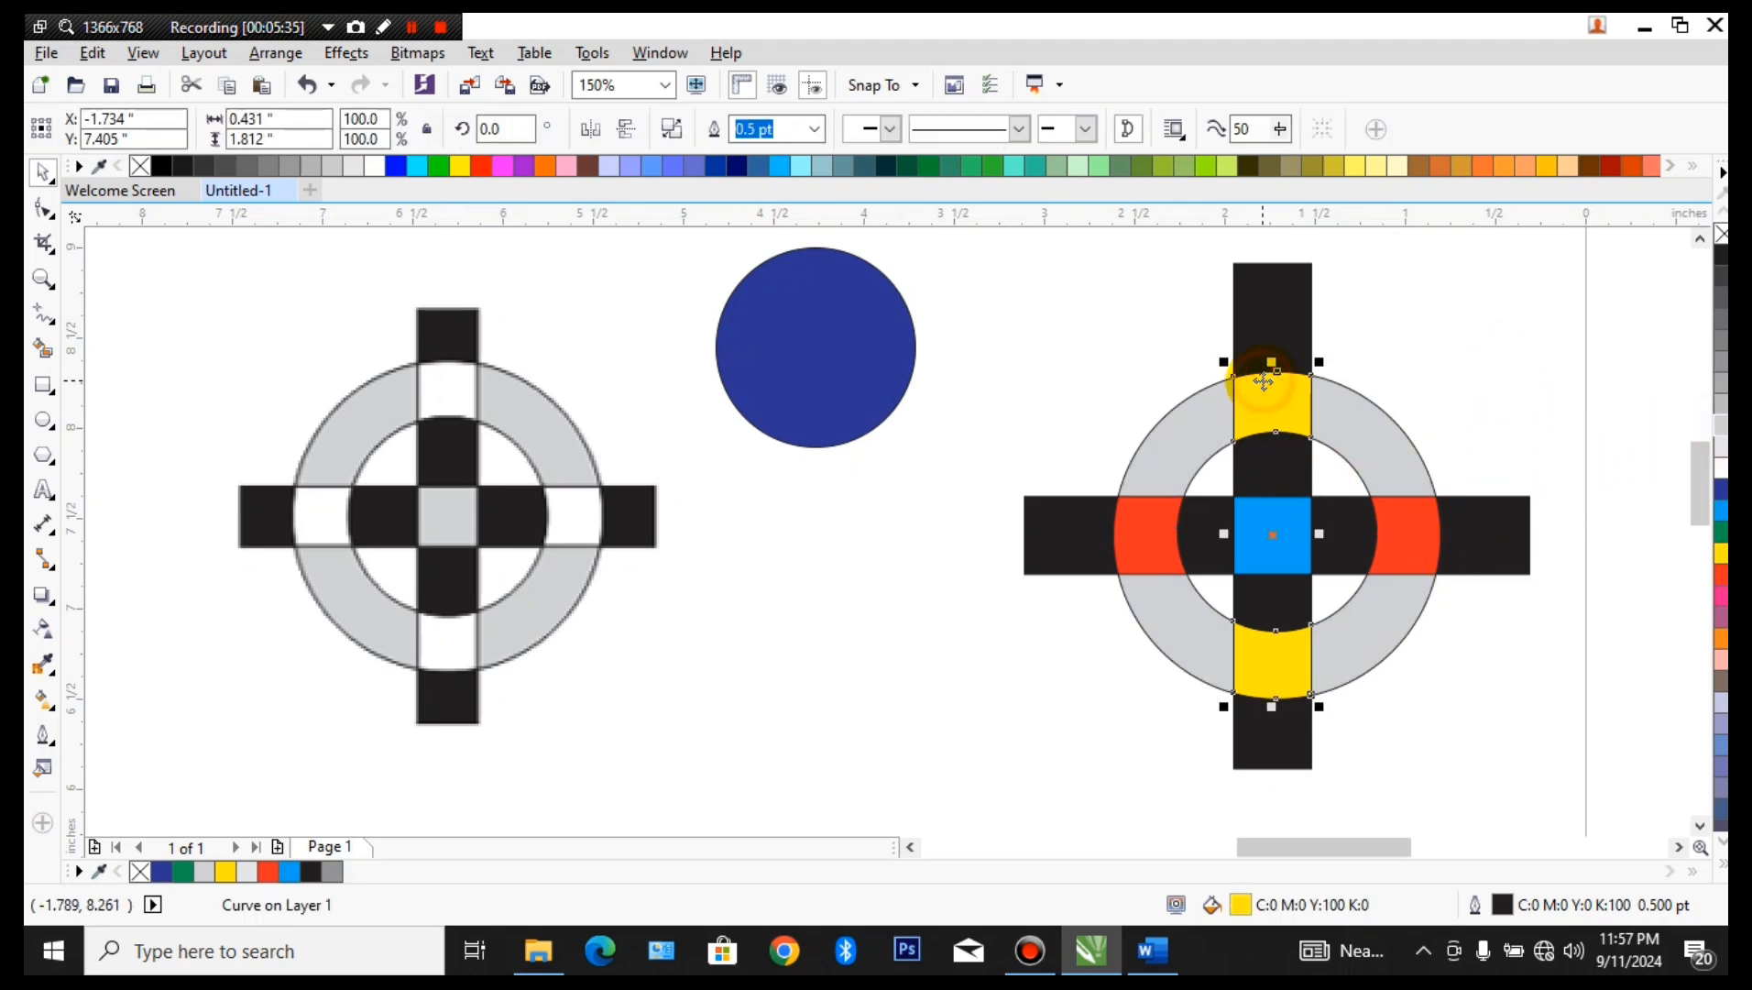
click(1721, 460)
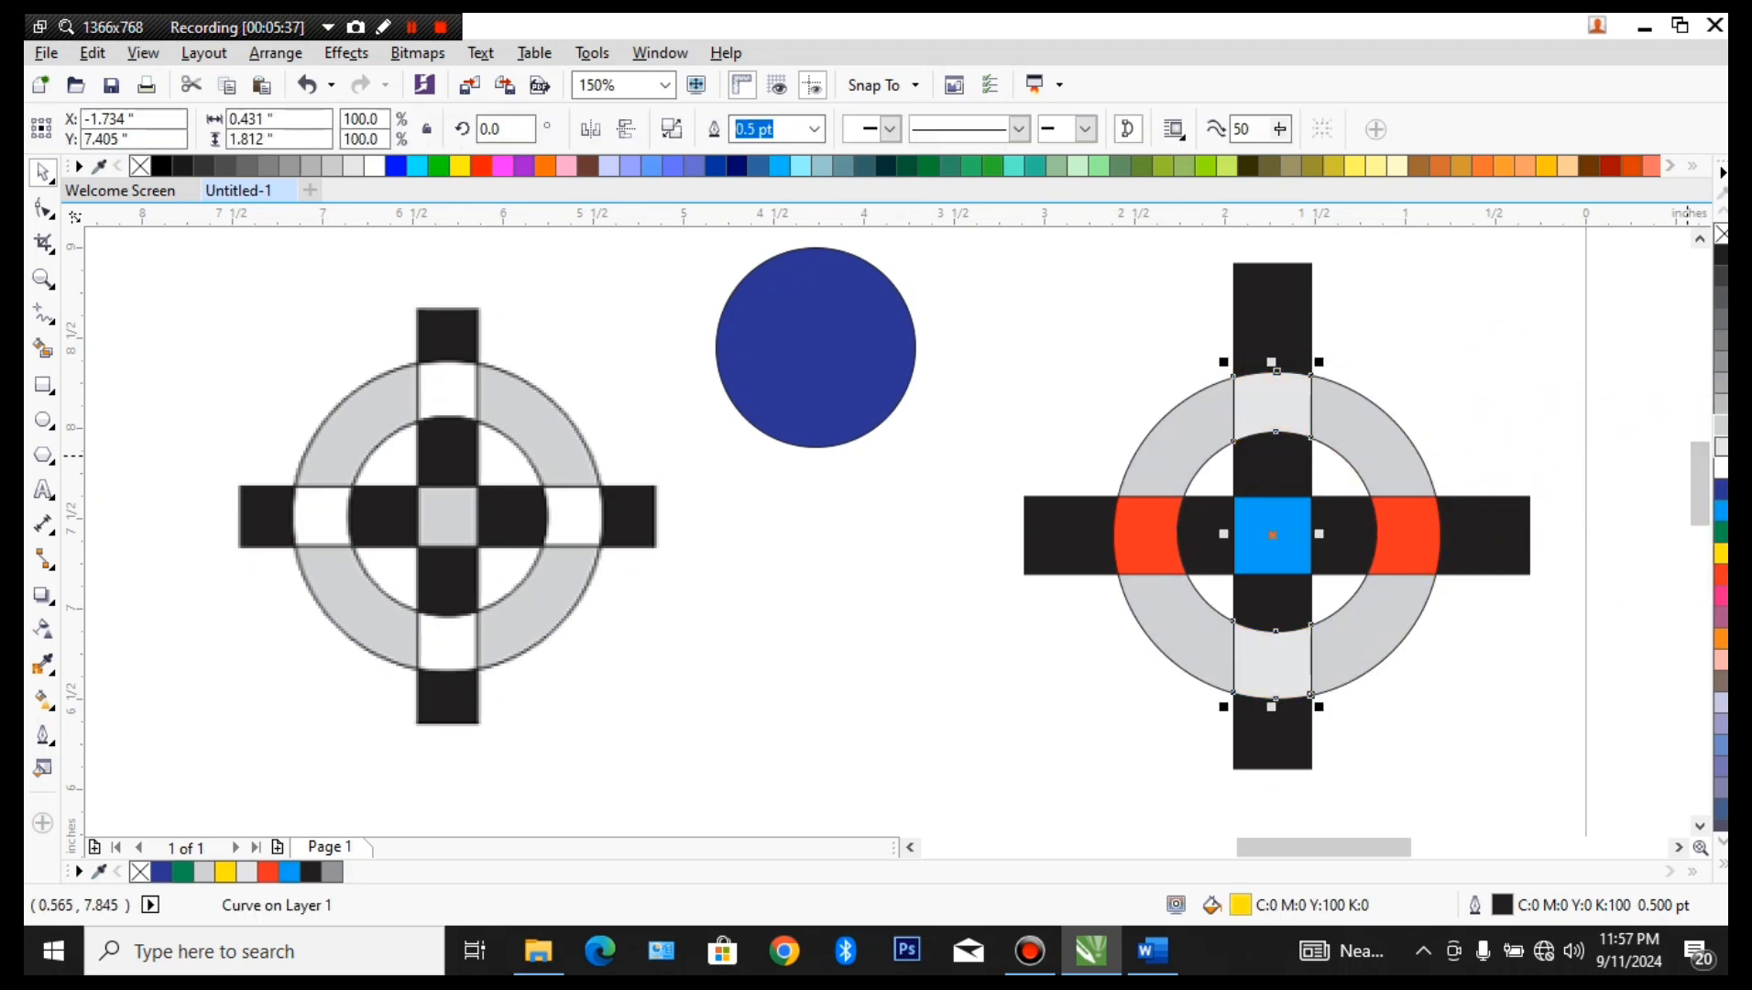
click(1720, 457)
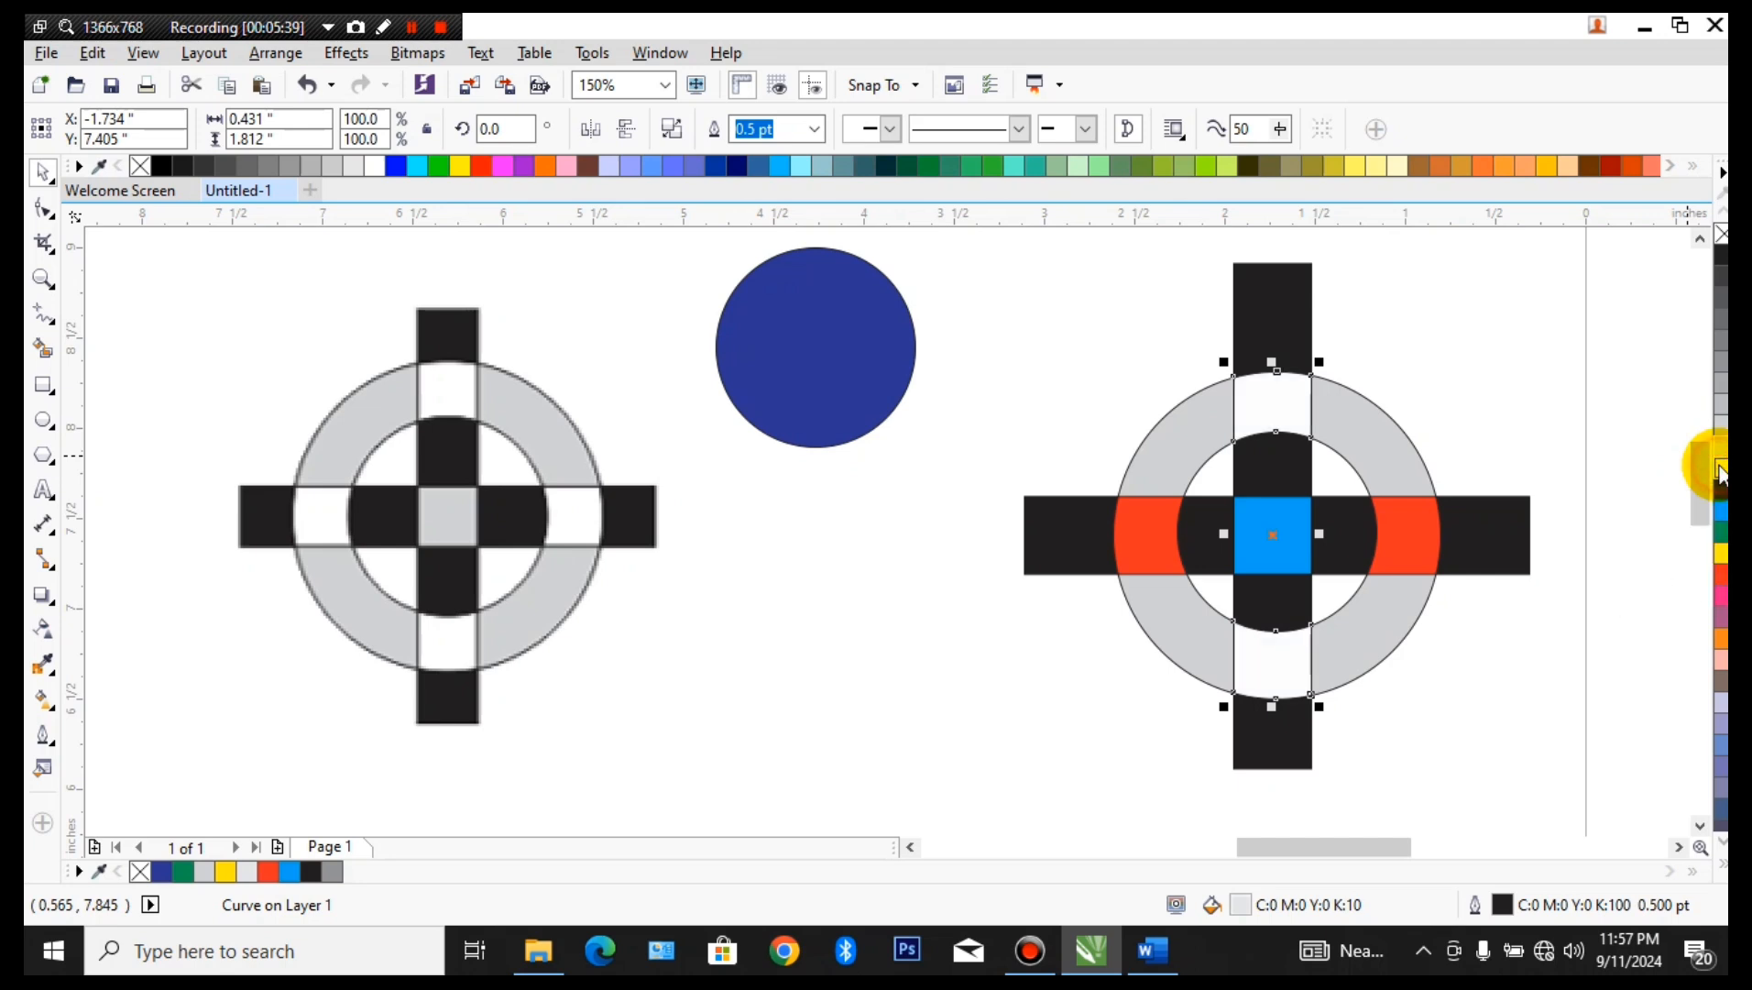
click(1423, 542)
click(1720, 457)
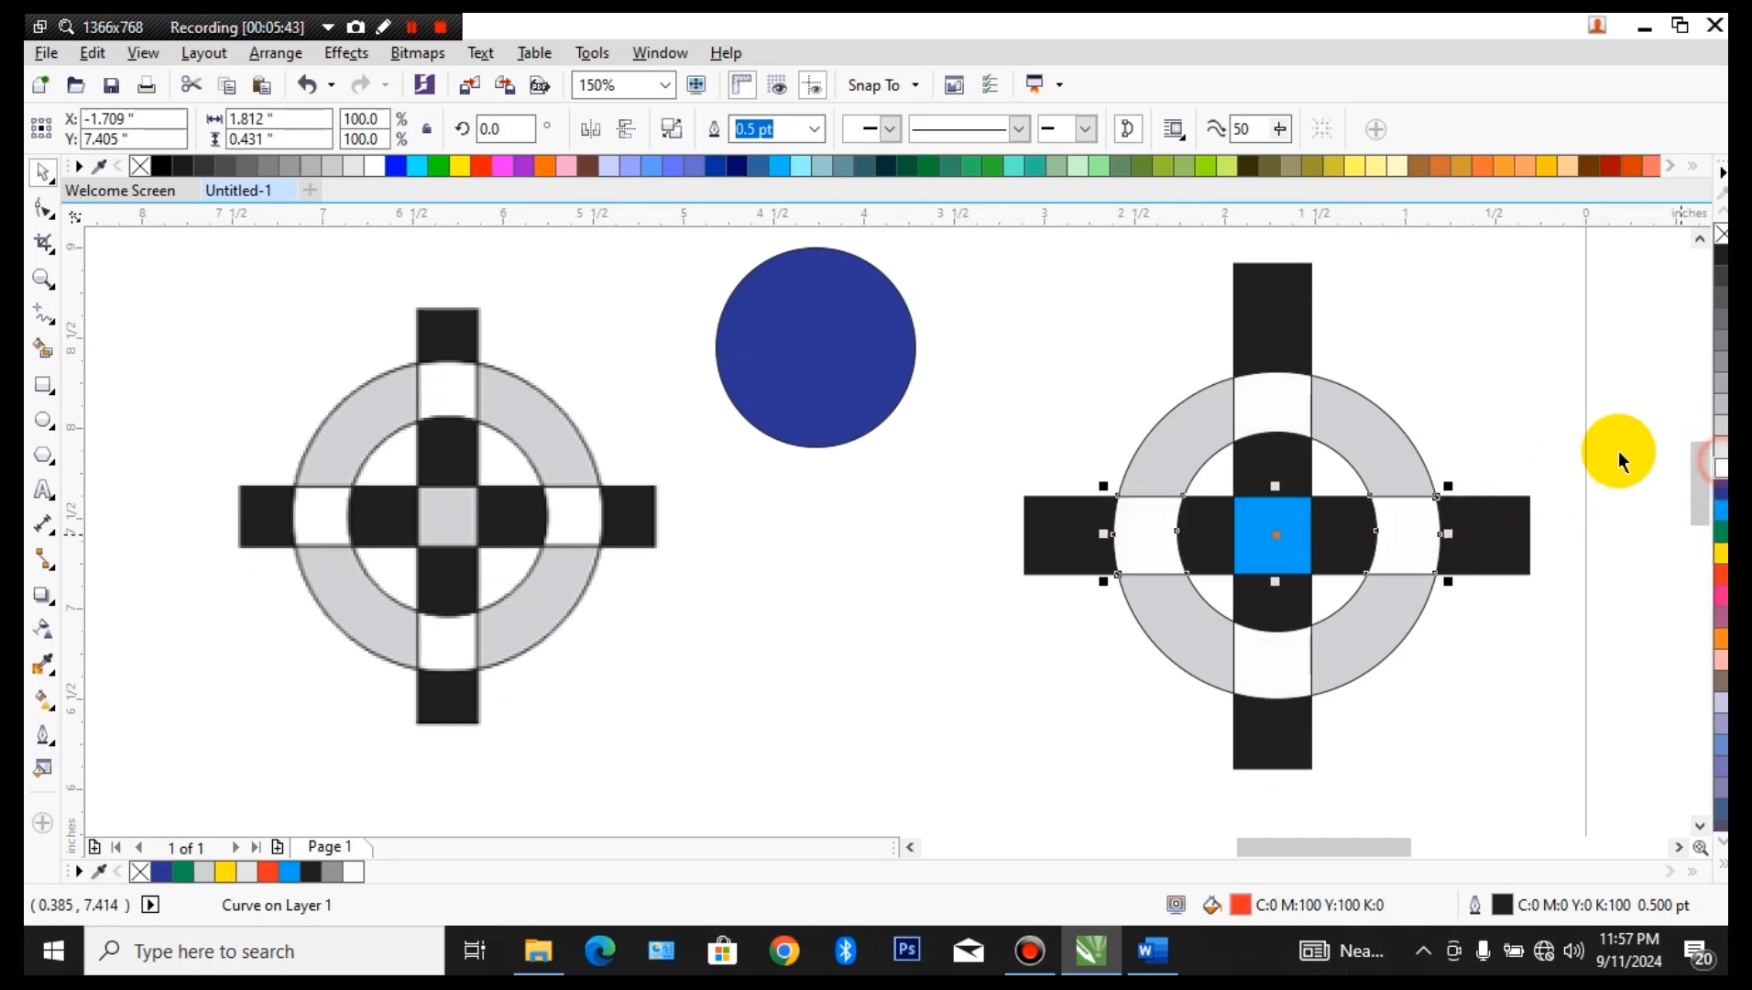
- Fill the ring with a darker, medium grey
click(1403, 444)
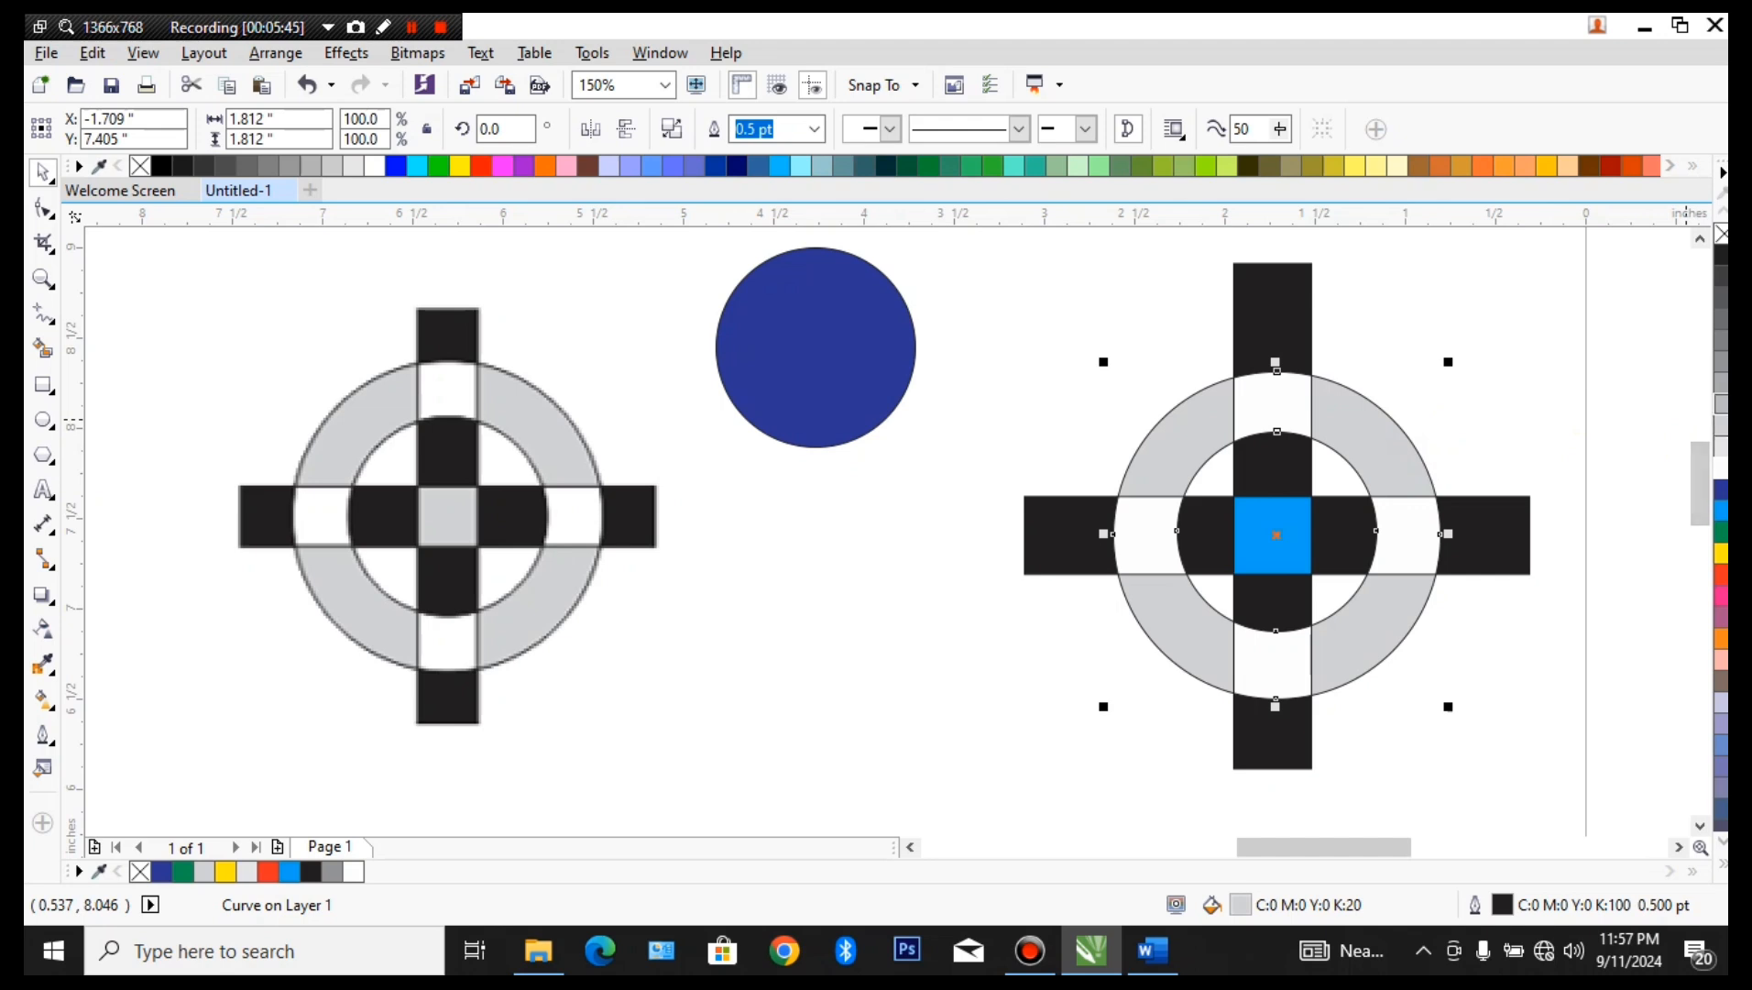
click(1720, 383)
click(1567, 417)
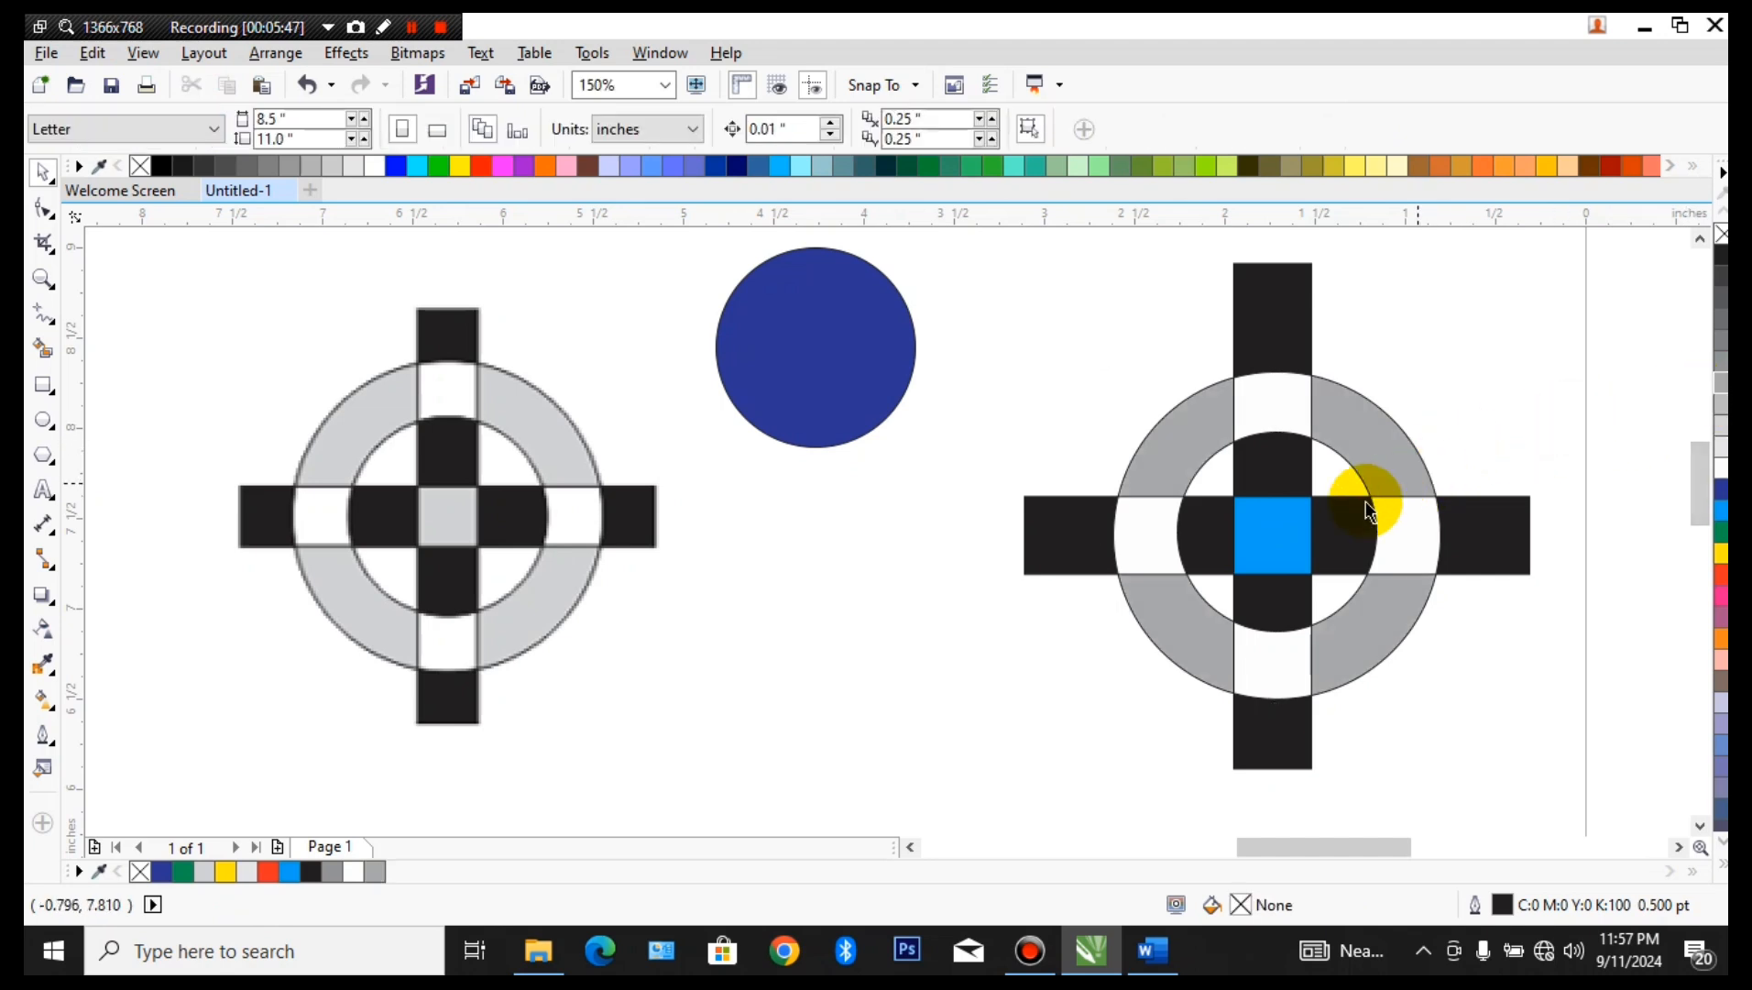
- Fill the central square where the two bars cross with white
click(1283, 534)
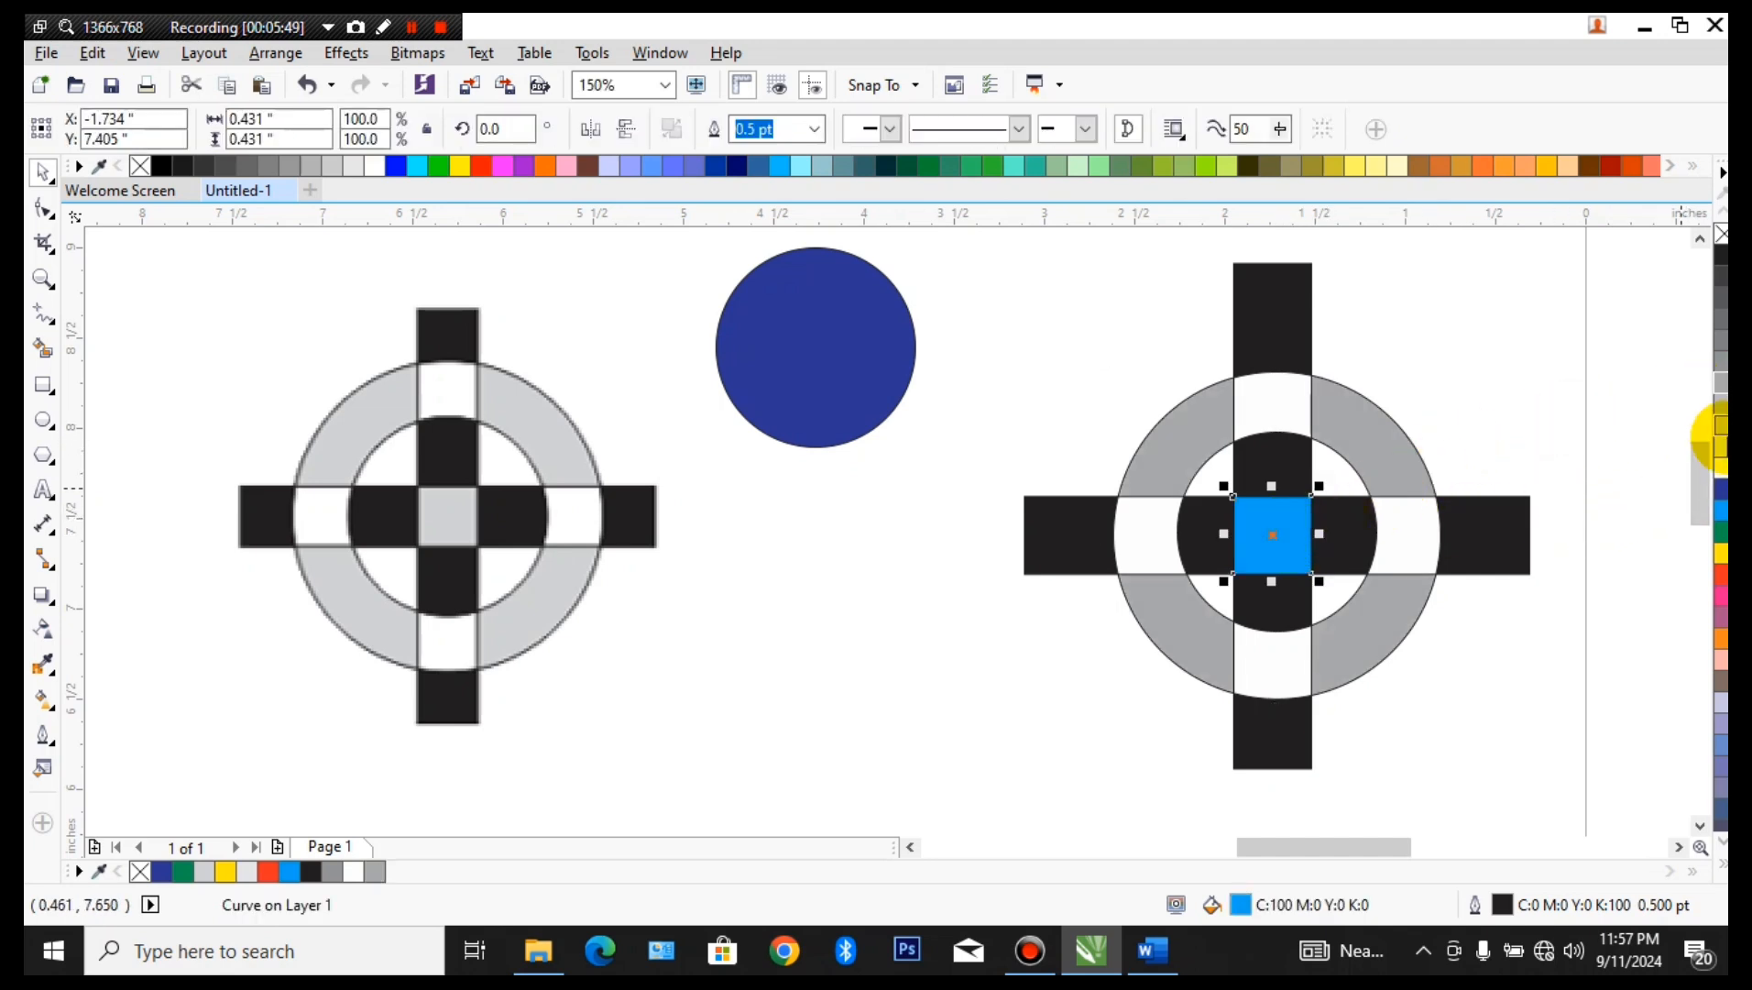
click(1720, 472)
click(1465, 390)
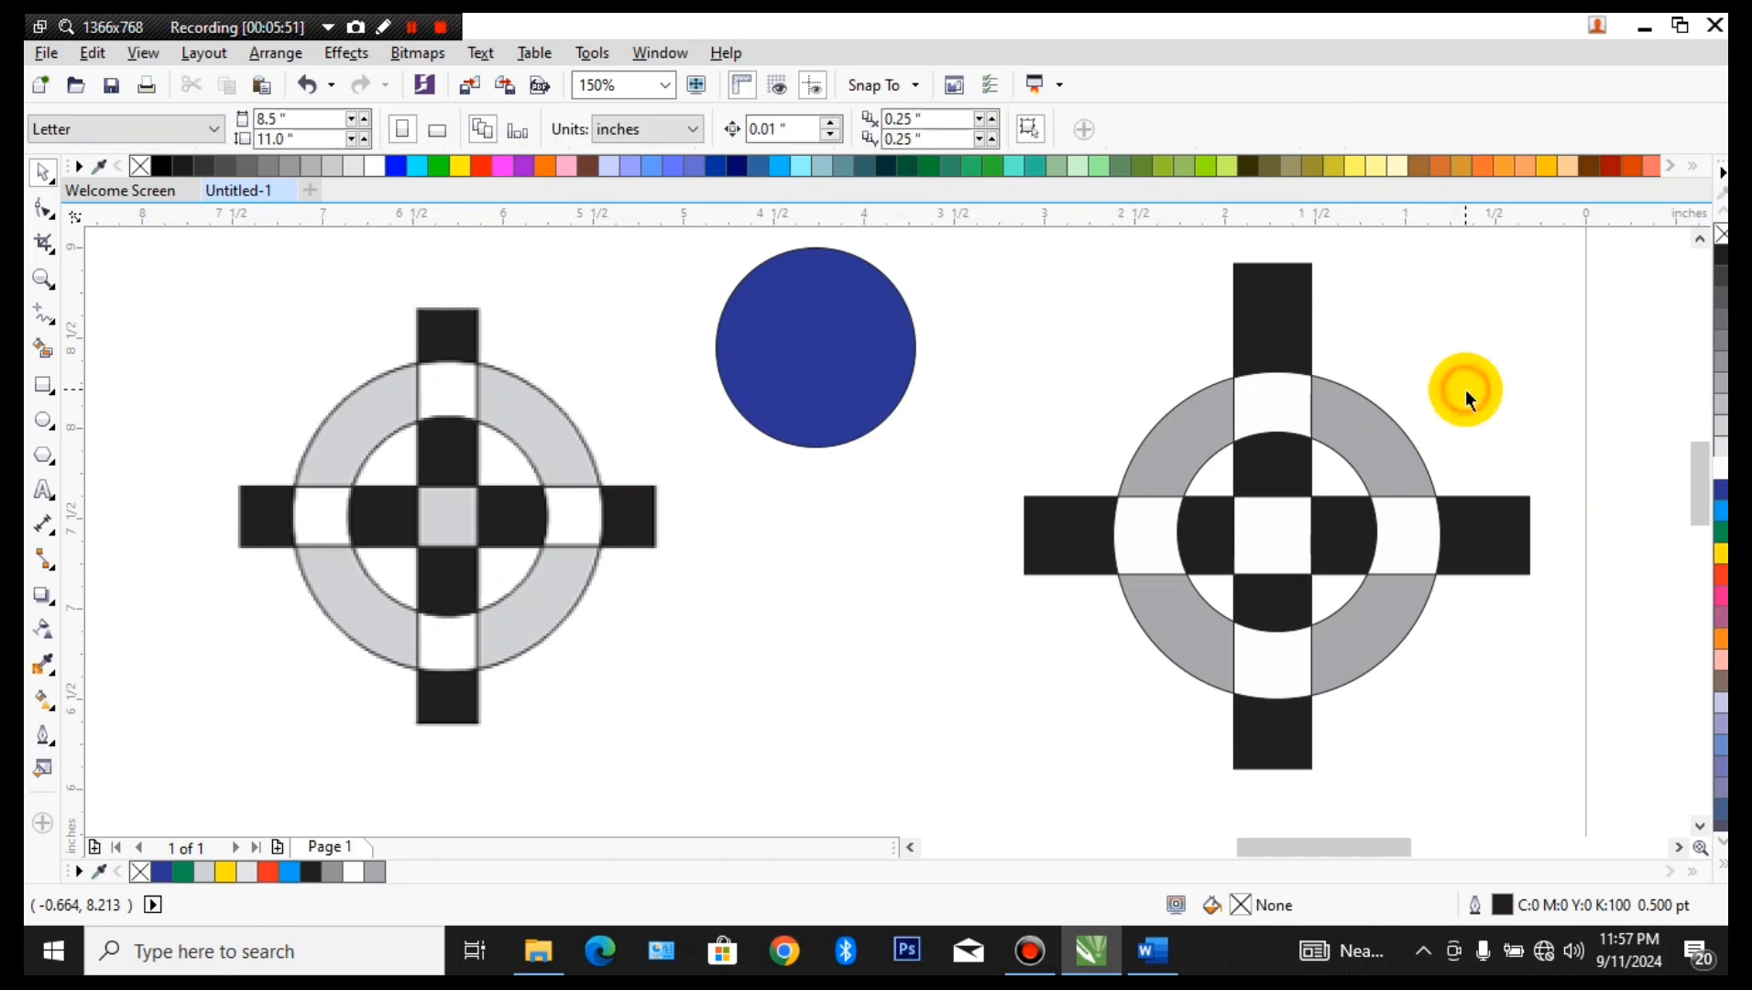